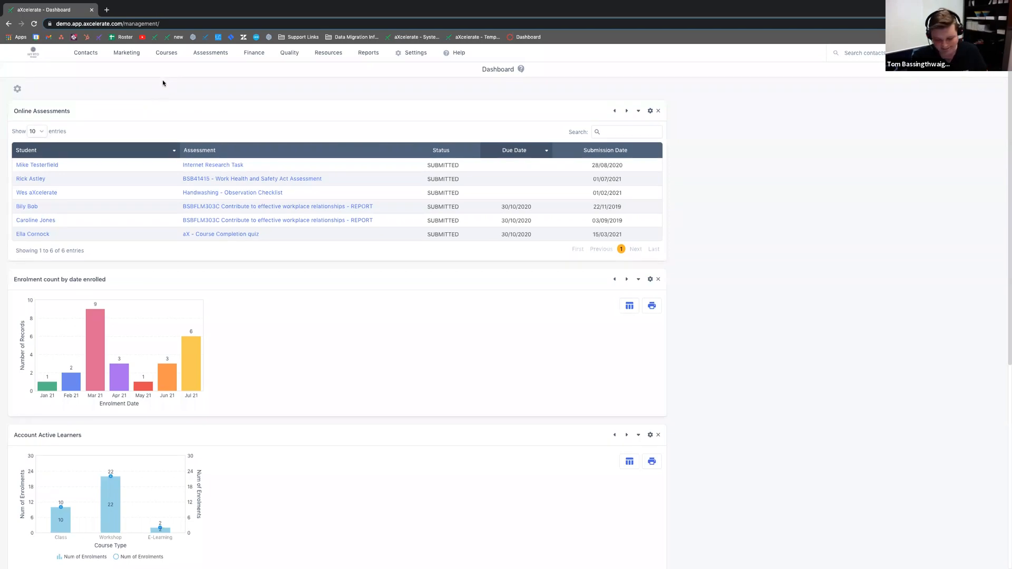
# Step: Open Courses > Search Workshops and submit the search across all workshop types
pyautogui.moveTo(164, 57)
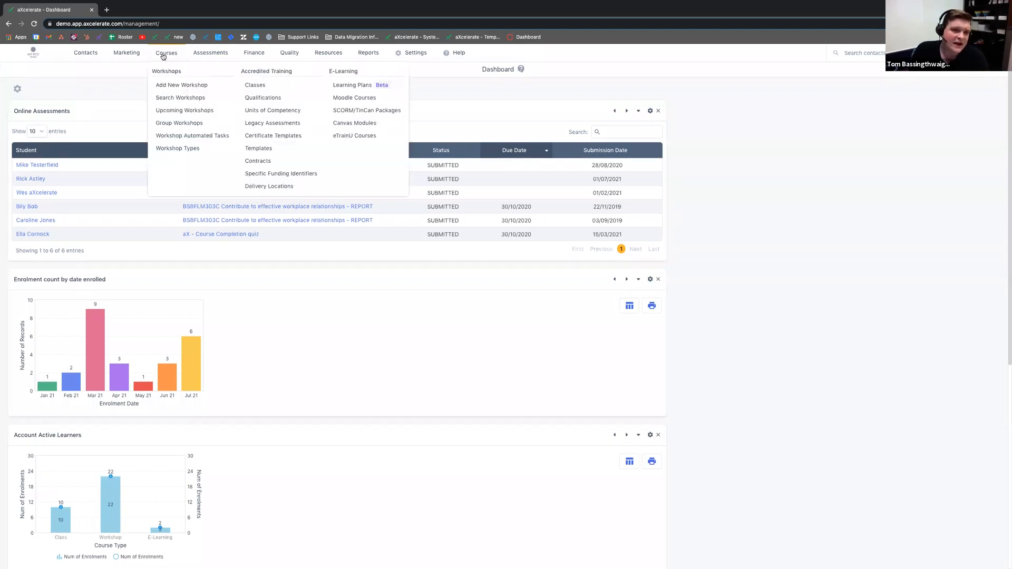
pyautogui.click(178, 99)
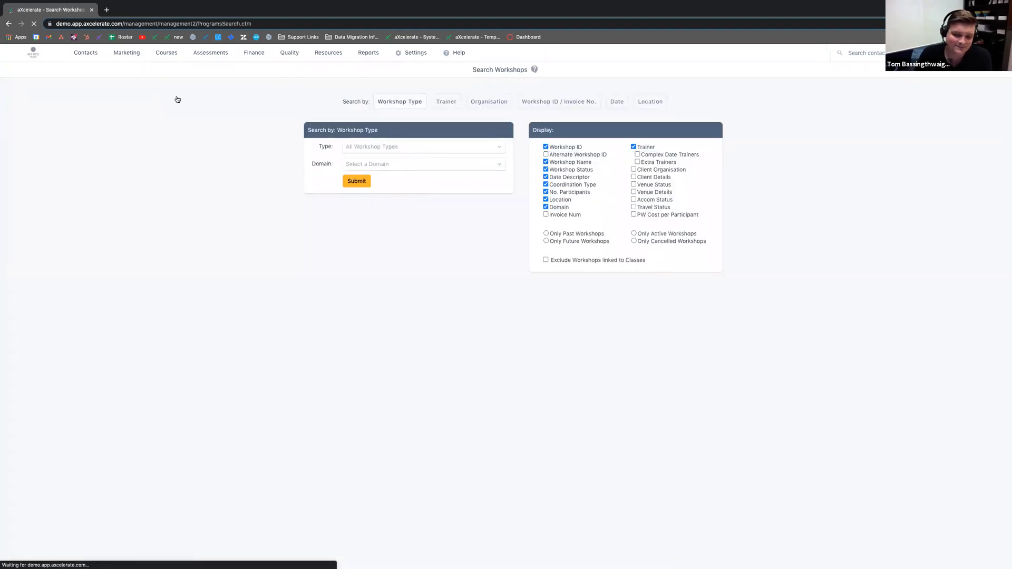
pyautogui.moveTo(530, 70); pyautogui.dragTo(471, 70)
pyautogui.click(472, 69)
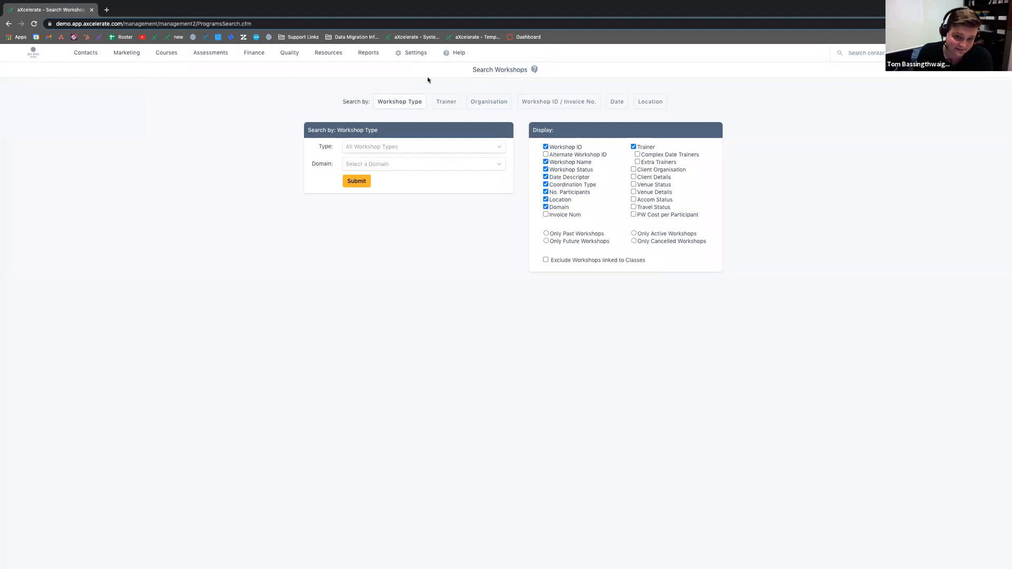
pyautogui.click(357, 182)
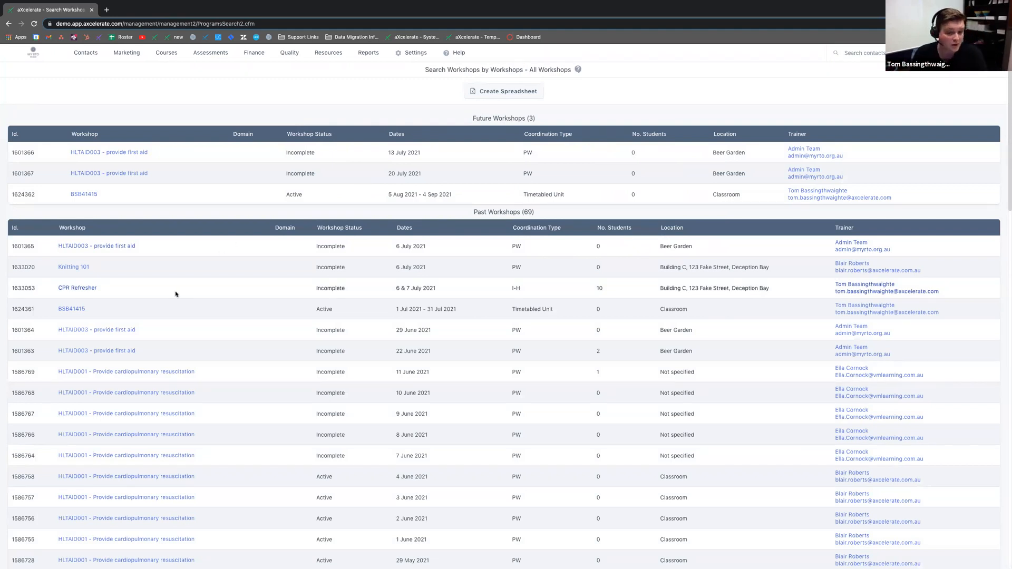
# Step: Review the CPR Refresher and Knitting 101 result rows, then open the Knitting 101 workshop
pyautogui.moveTo(56, 288); pyautogui.dragTo(606, 288)
pyautogui.moveTo(58, 268); pyautogui.dragTo(773, 268)
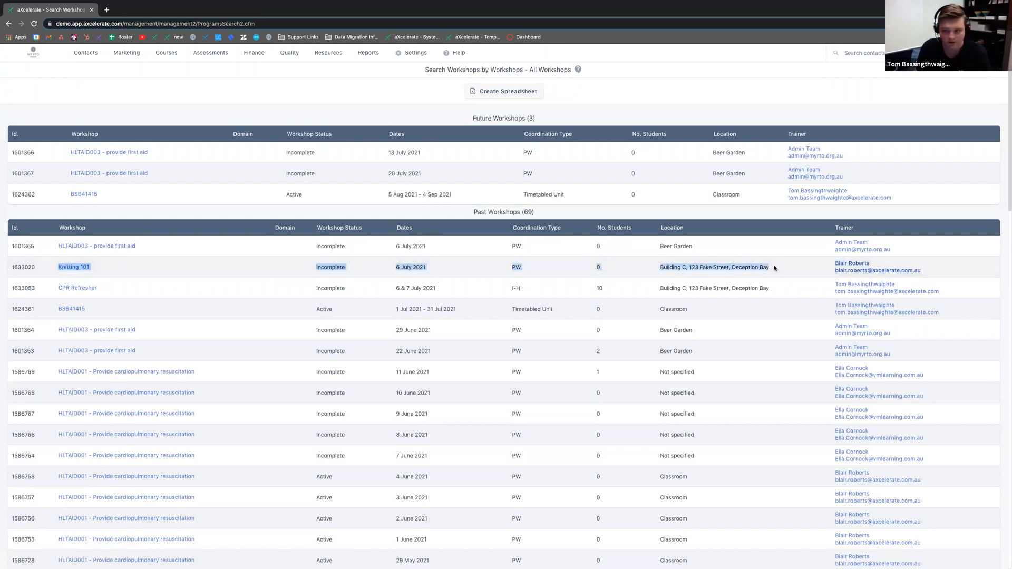
pyautogui.click(754, 265)
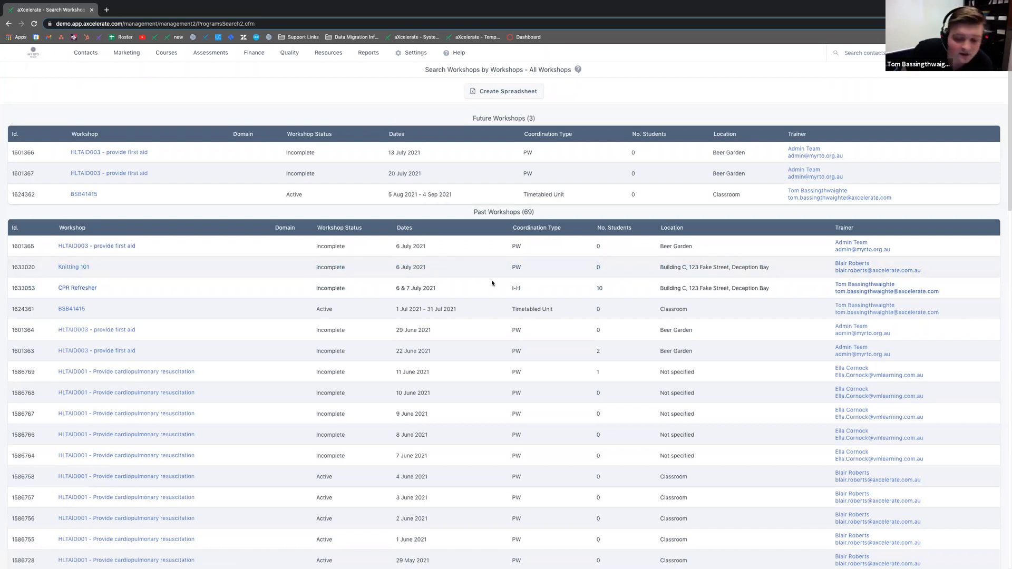
pyautogui.doubleClick(515, 268)
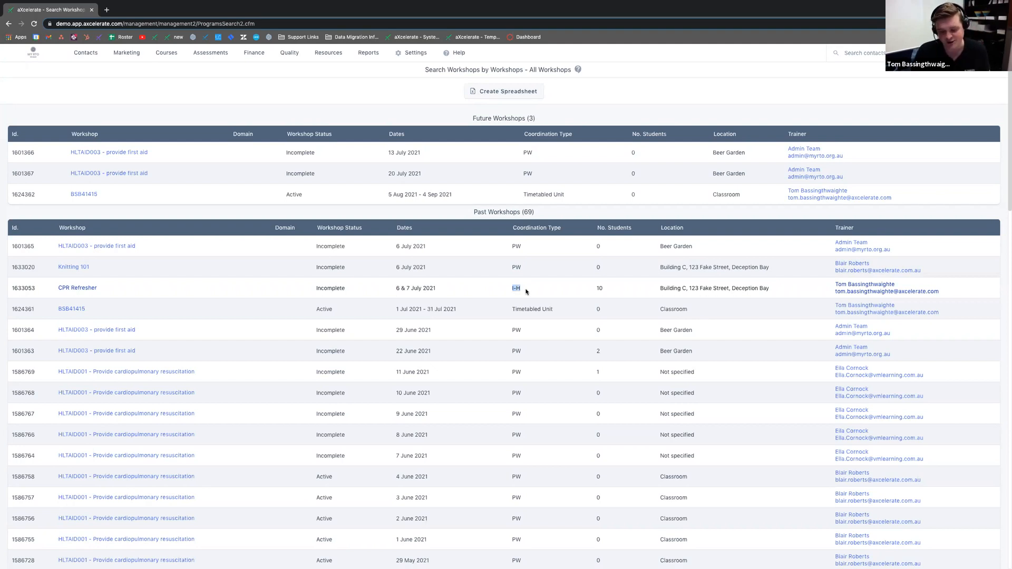
pyautogui.click(529, 284)
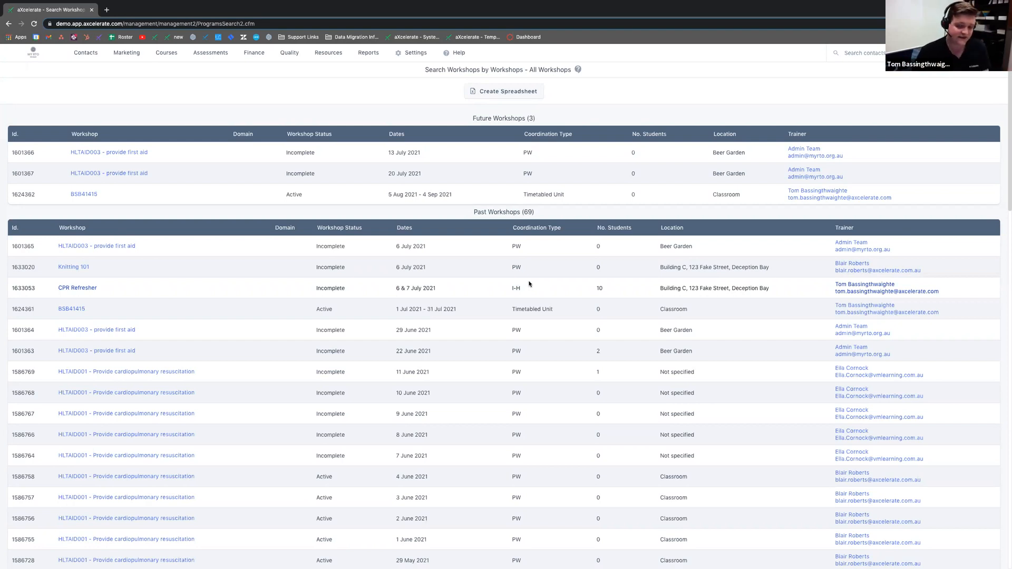
pyautogui.moveTo(113, 269); pyautogui.dragTo(55, 268)
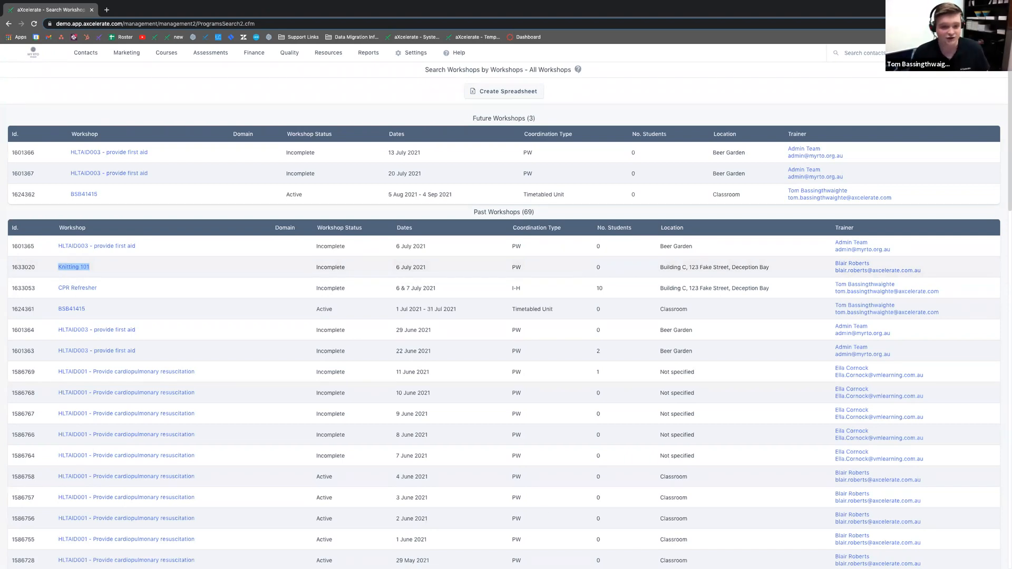
pyautogui.moveTo(529, 288); pyautogui.dragTo(503, 288)
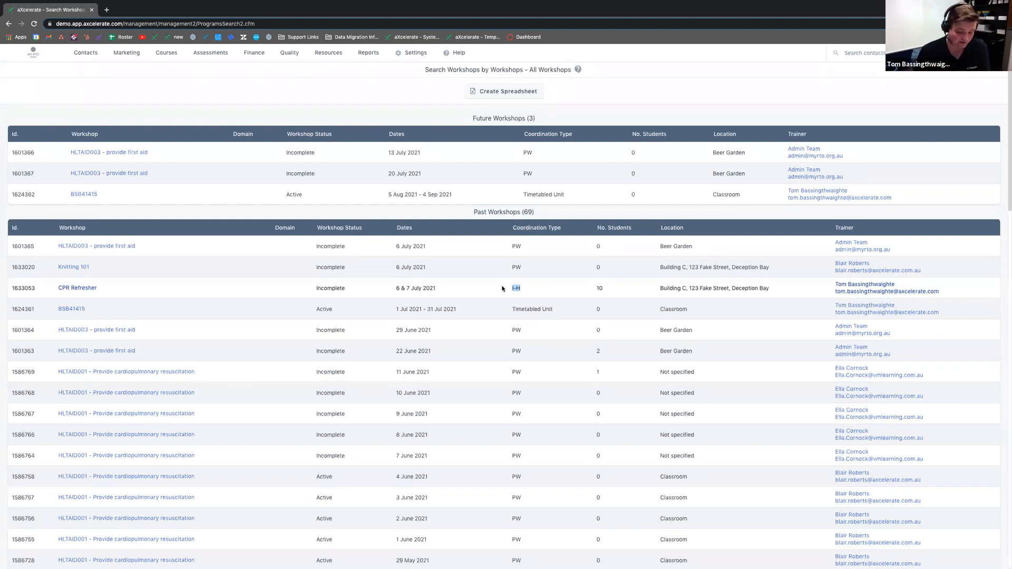
pyautogui.click(225, 286)
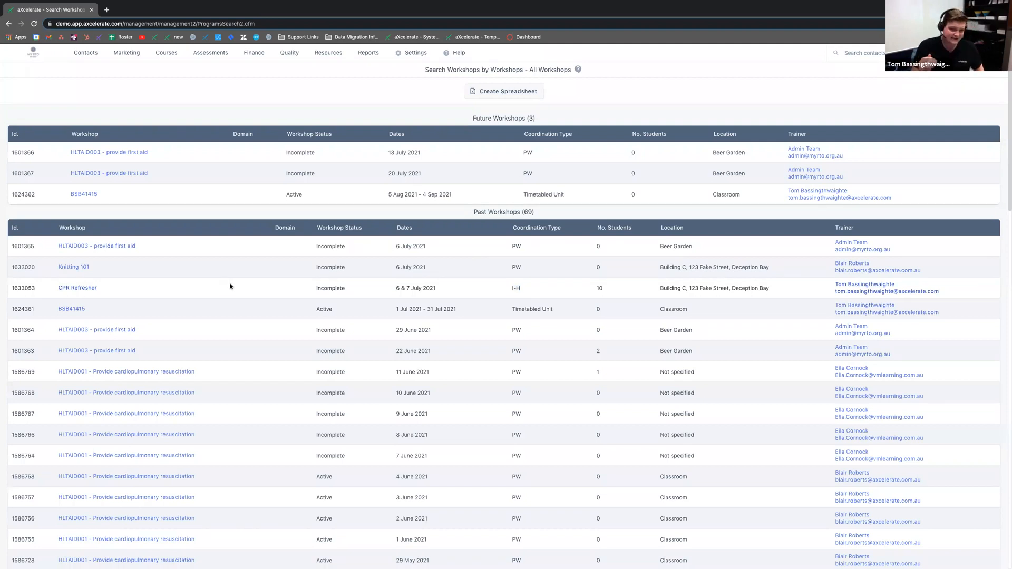
pyautogui.moveTo(55, 268); pyautogui.dragTo(792, 271)
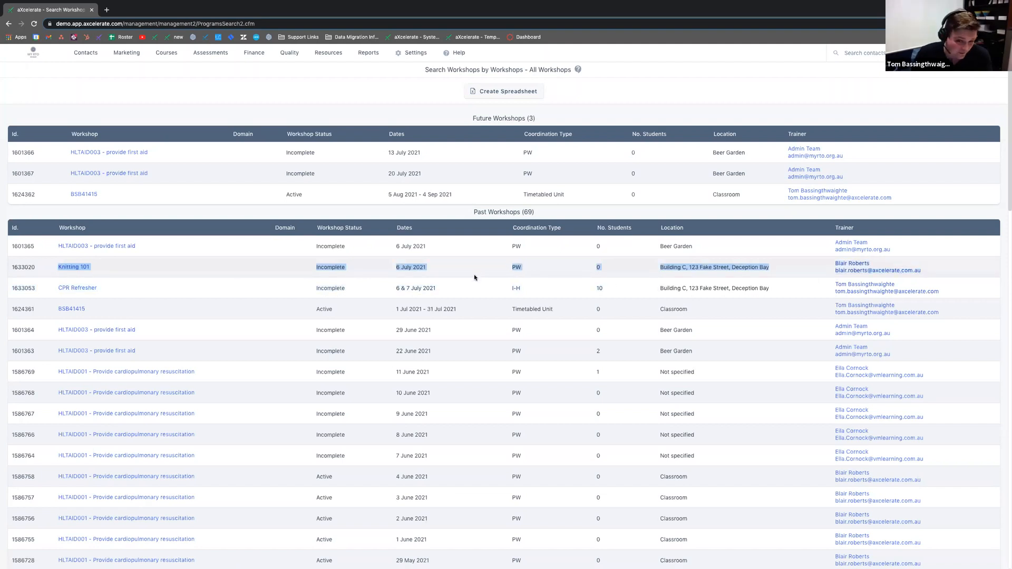
pyautogui.click(74, 267)
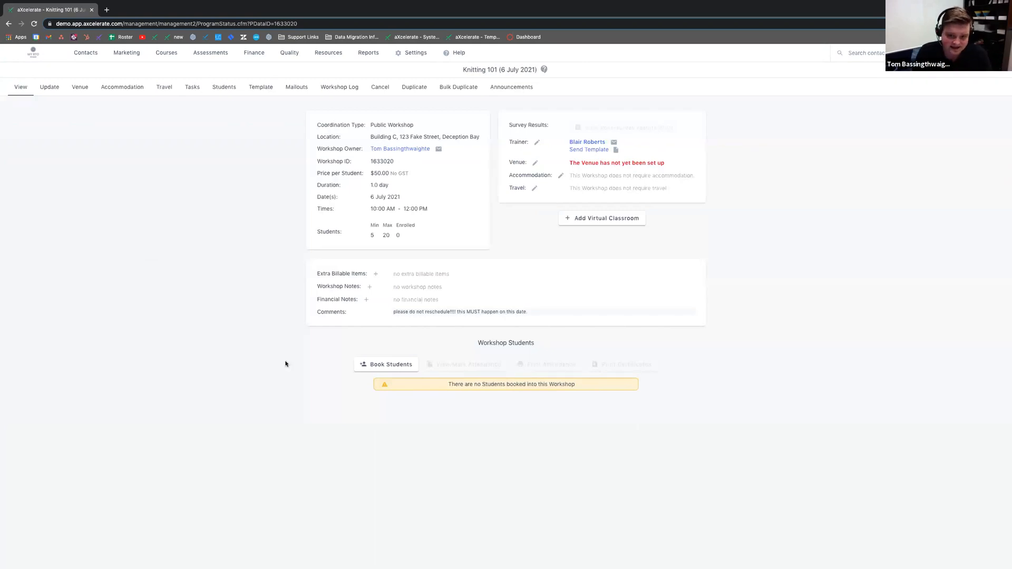
# Step: Start booking students from the no-students-booked Knitting 101 workshop page
pyautogui.moveTo(447, 384); pyautogui.dragTo(582, 383)
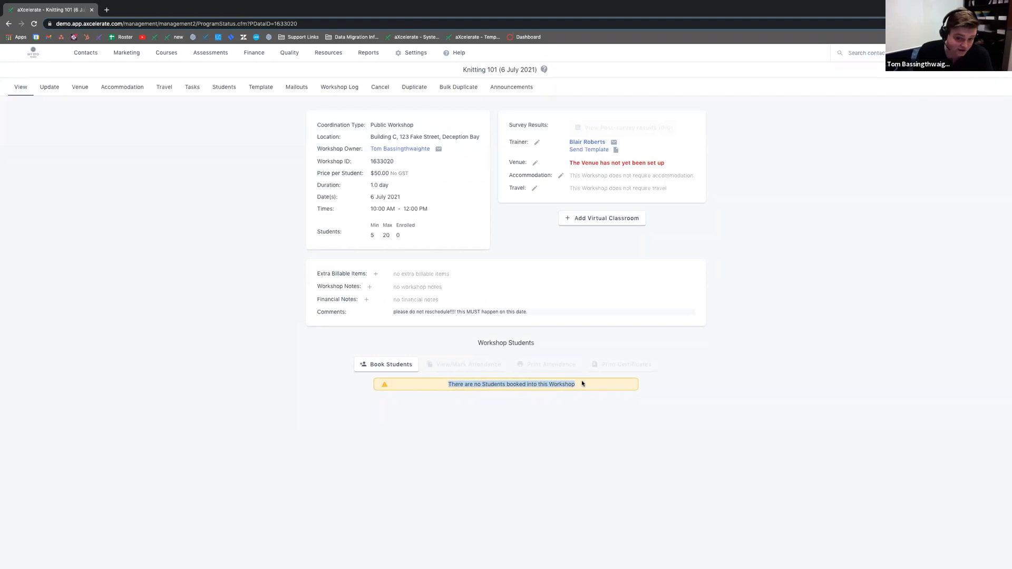
pyautogui.click(585, 443)
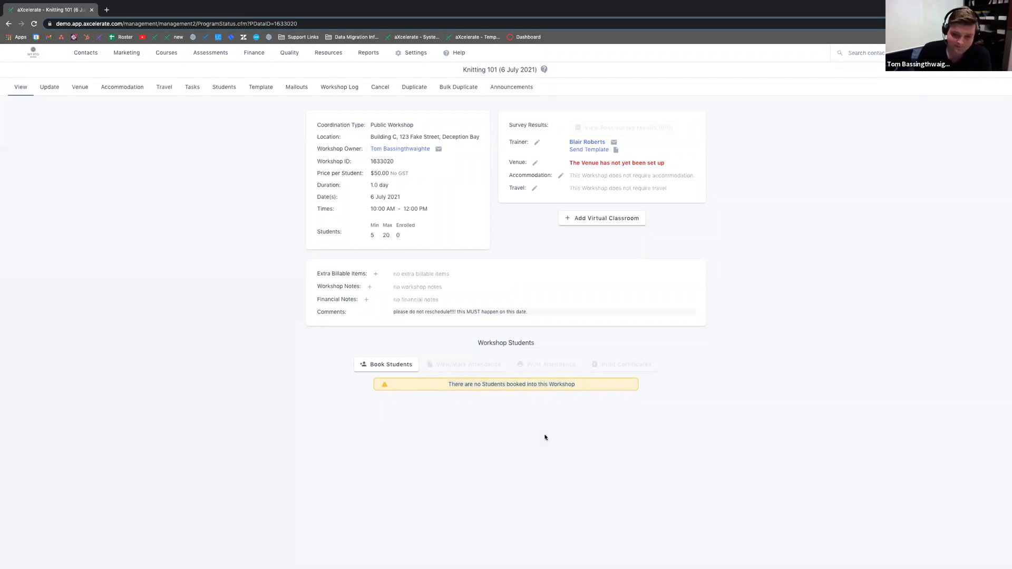
pyautogui.click(392, 368)
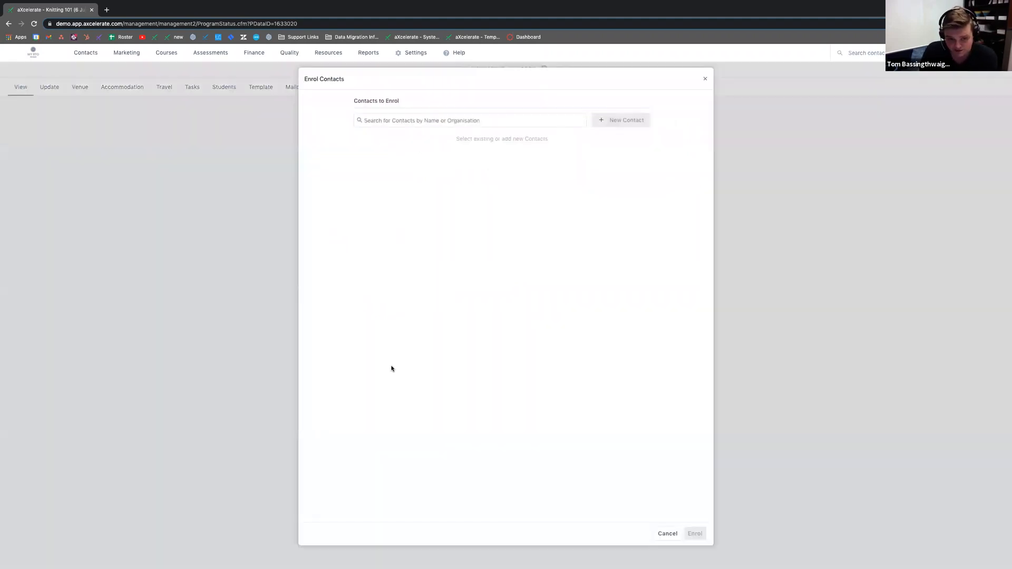
pyautogui.click(409, 116)
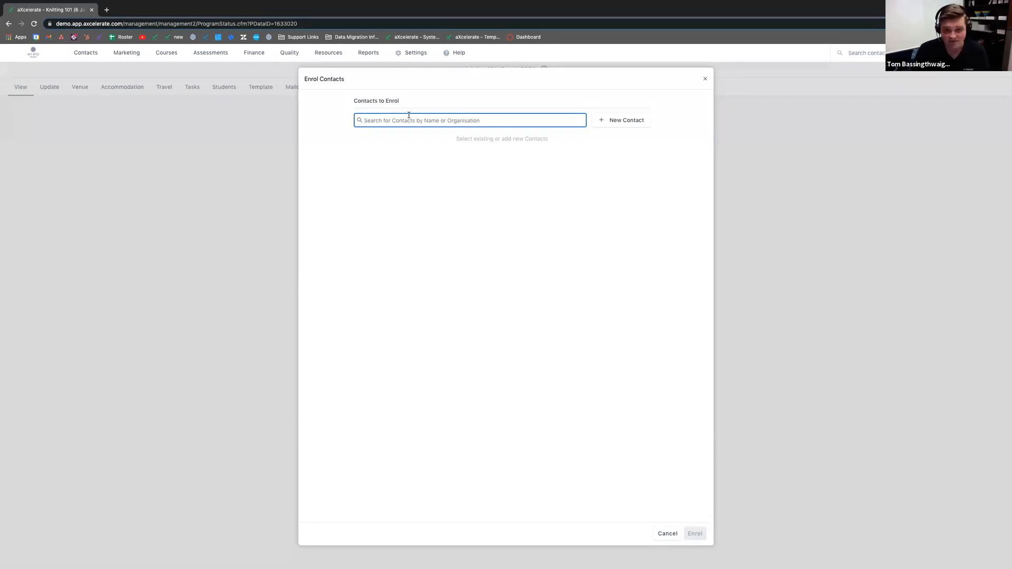
pyautogui.moveTo(82, 53)
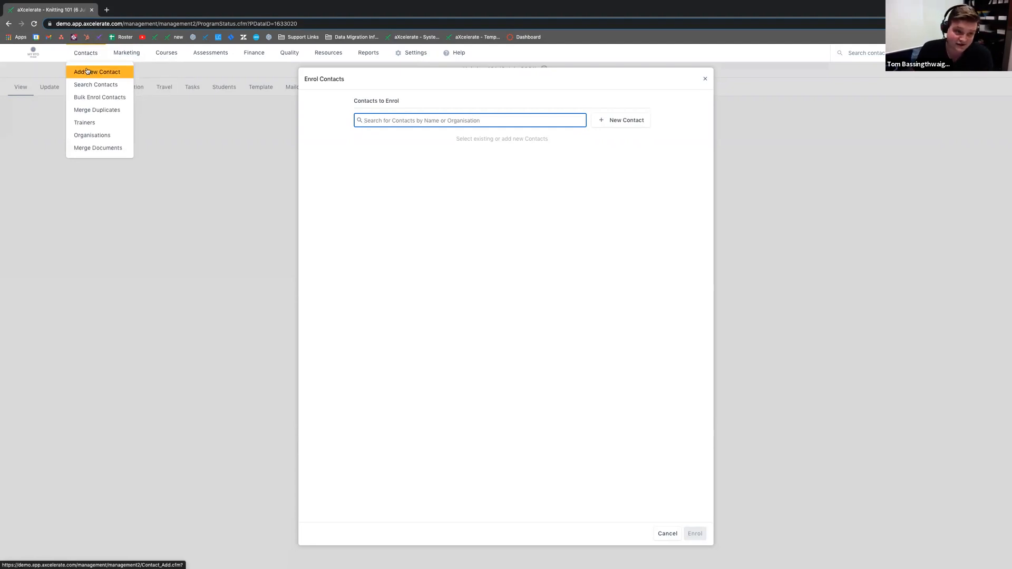
pyautogui.click(655, 226)
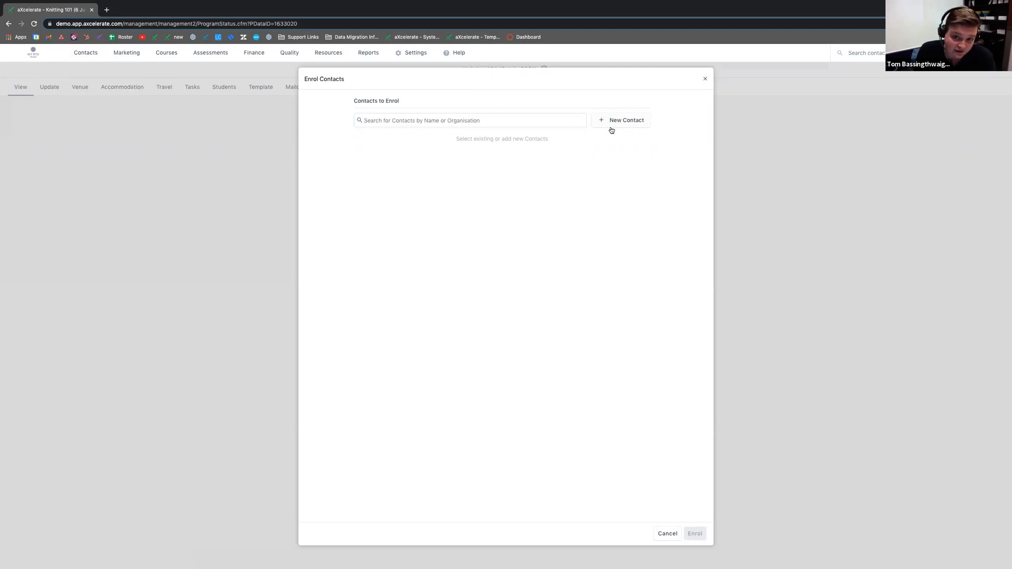
# Step: Search for and add two existing contacts to the enrol list, then enrol them
pyautogui.click(512, 120)
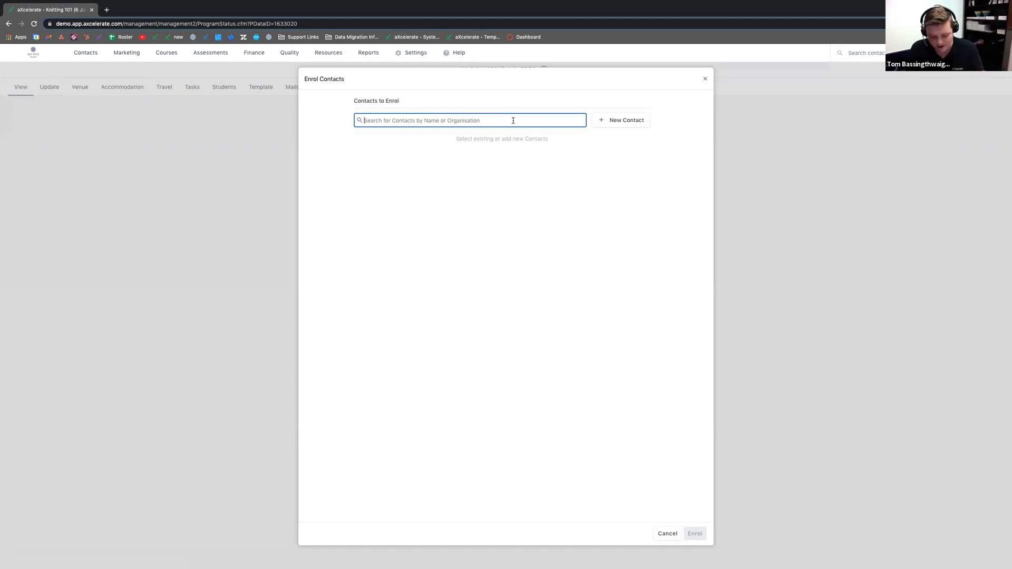
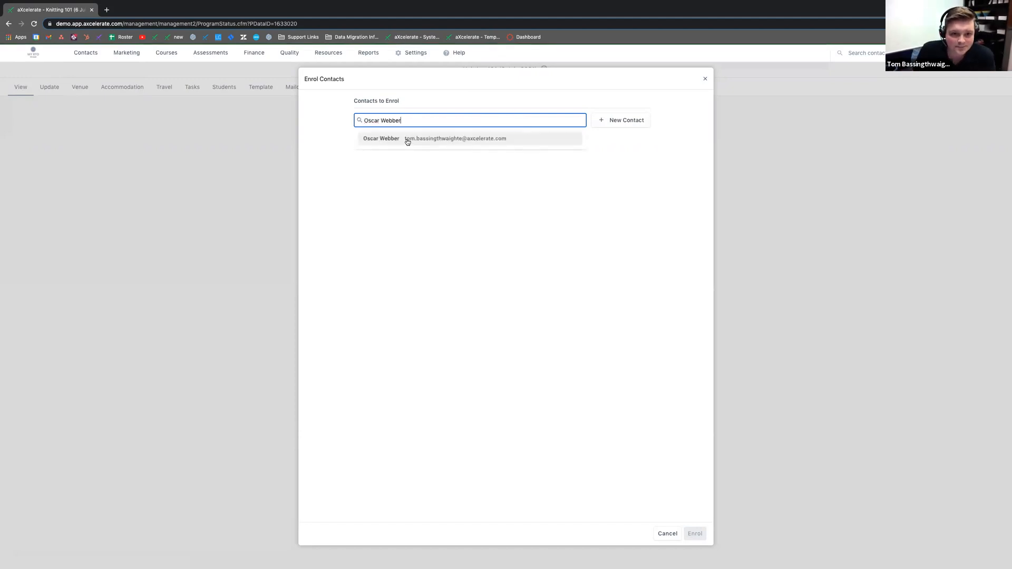
pyautogui.click(406, 140)
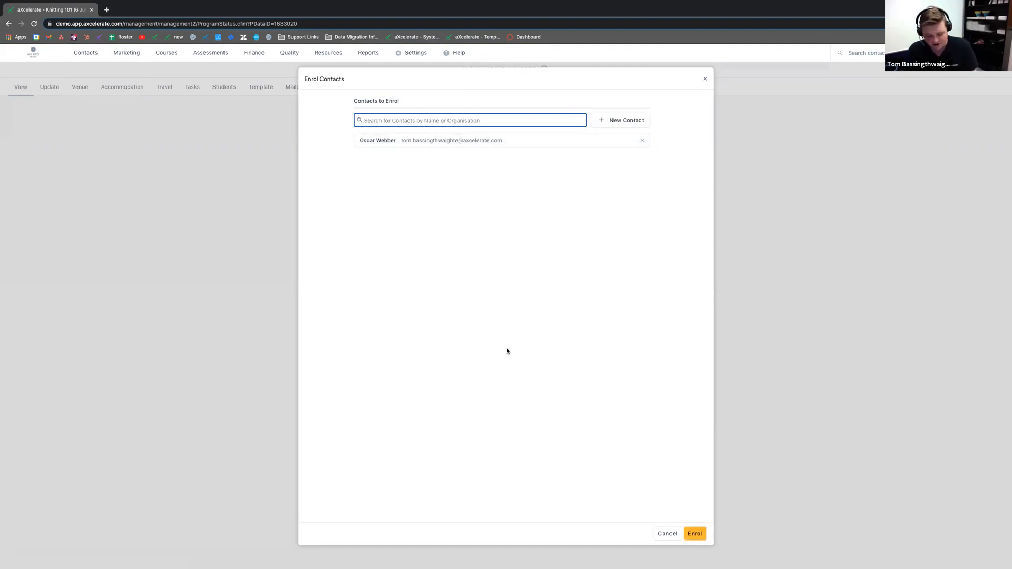
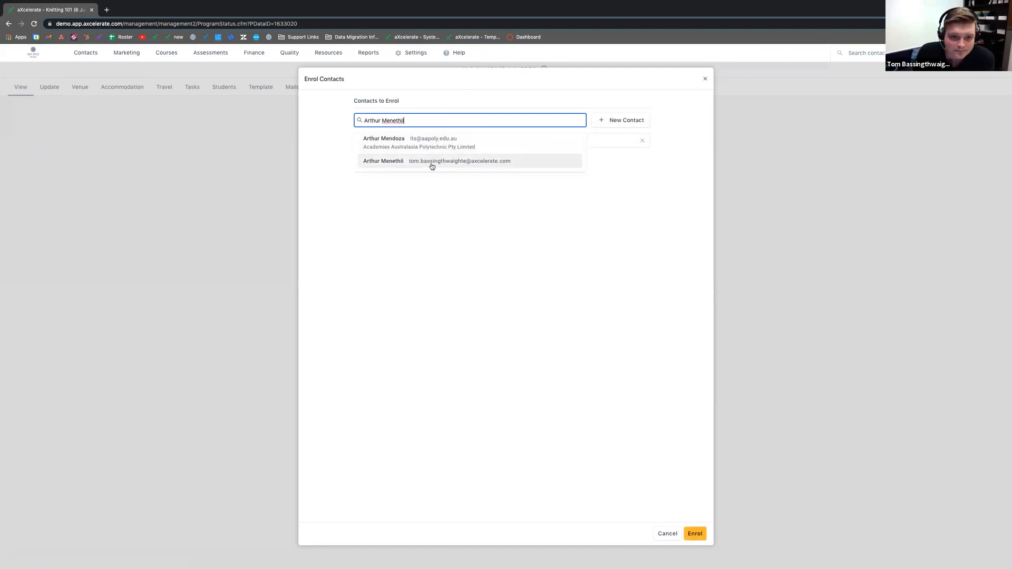
pyautogui.click(434, 163)
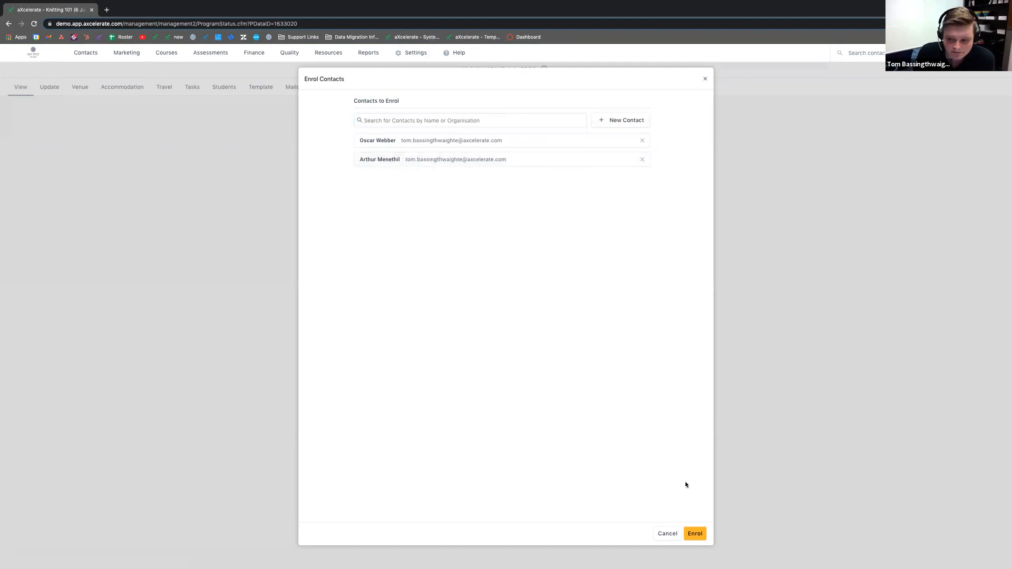
pyautogui.click(693, 534)
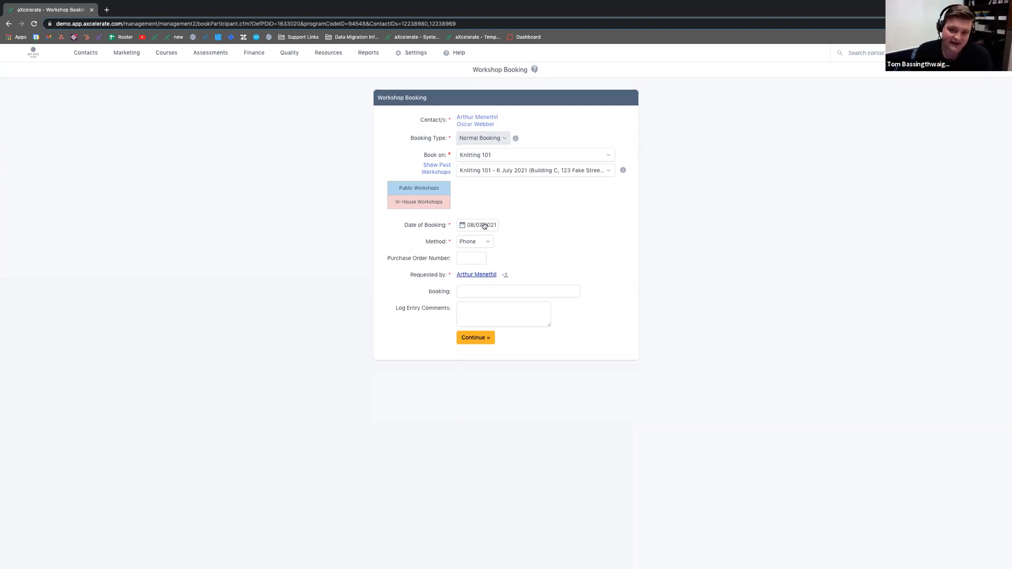
# Step: Set the booking method to Email on the Normal Booking form
pyautogui.moveTo(419, 151); pyautogui.dragTo(546, 160)
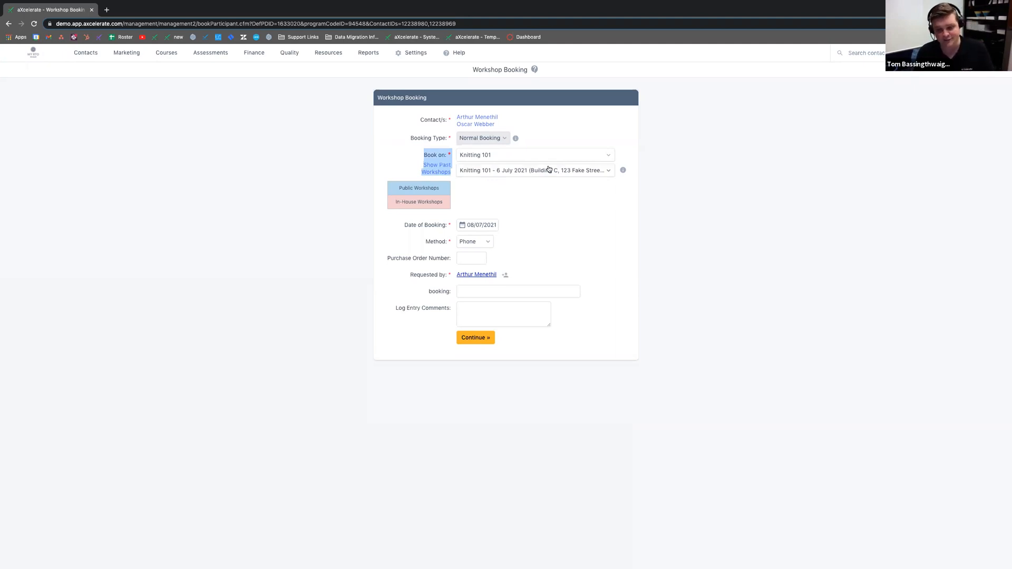
pyautogui.moveTo(416, 242); pyautogui.dragTo(450, 245)
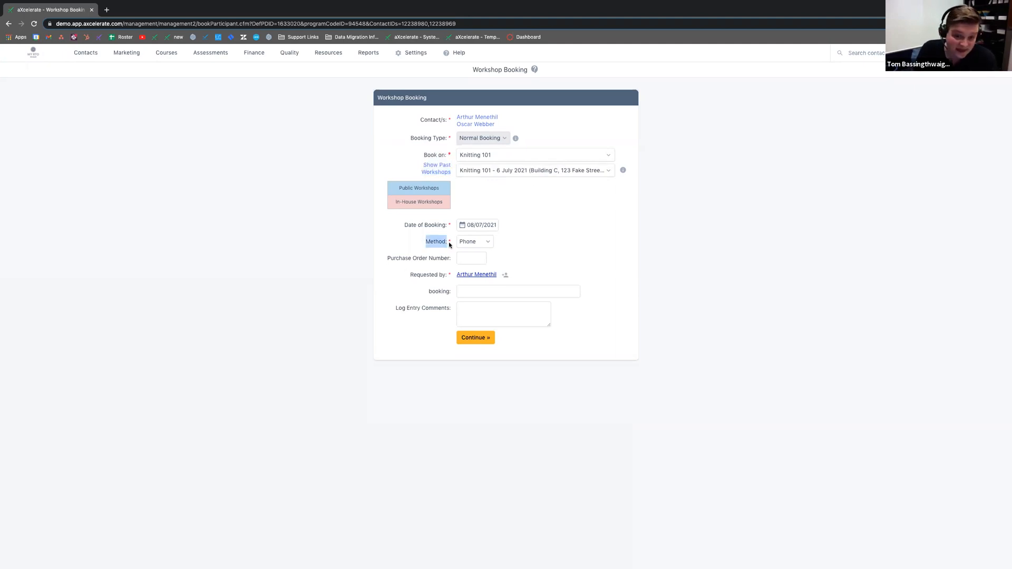
pyautogui.click(488, 242)
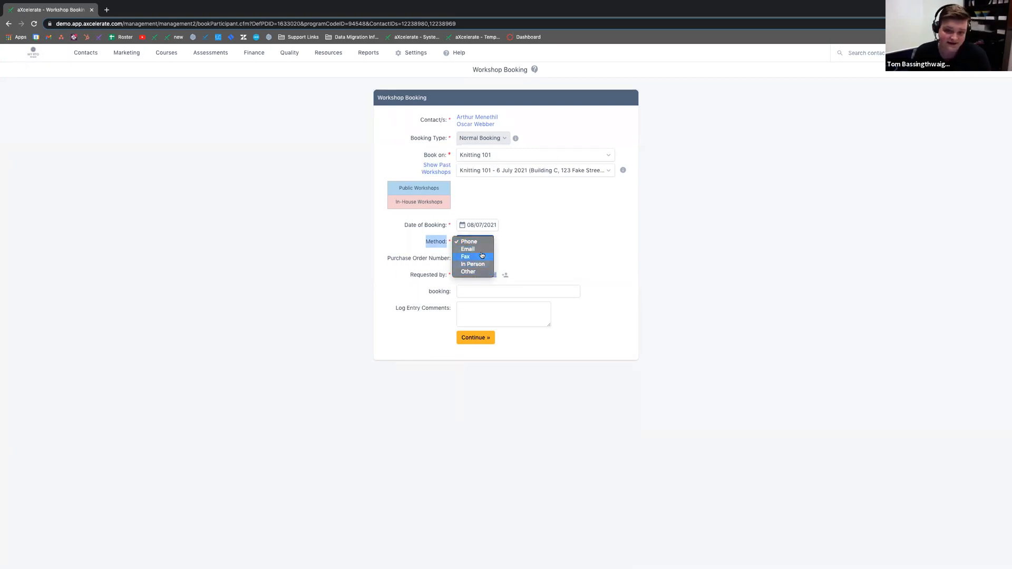
pyautogui.click(474, 250)
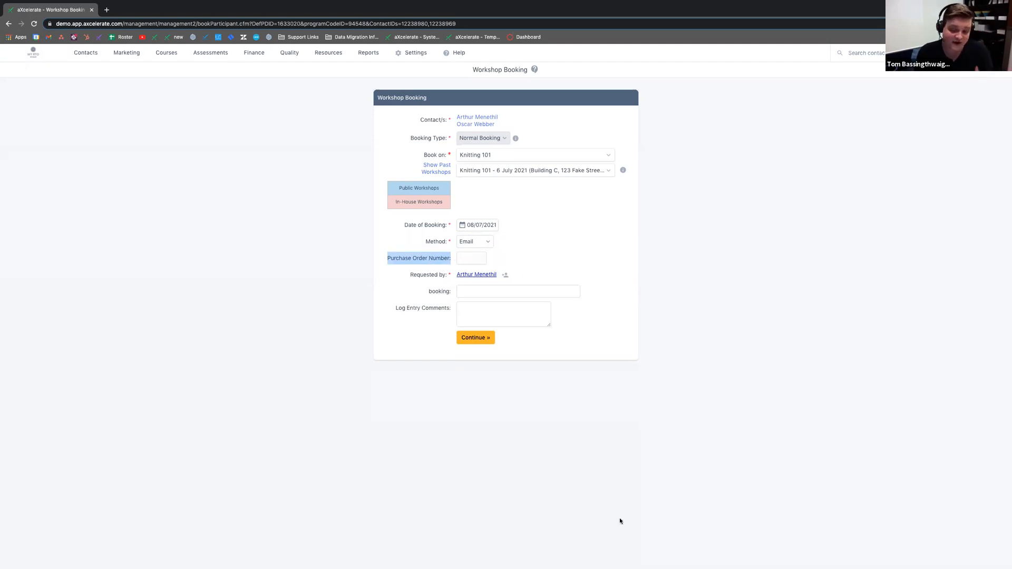
pyautogui.click(466, 257)
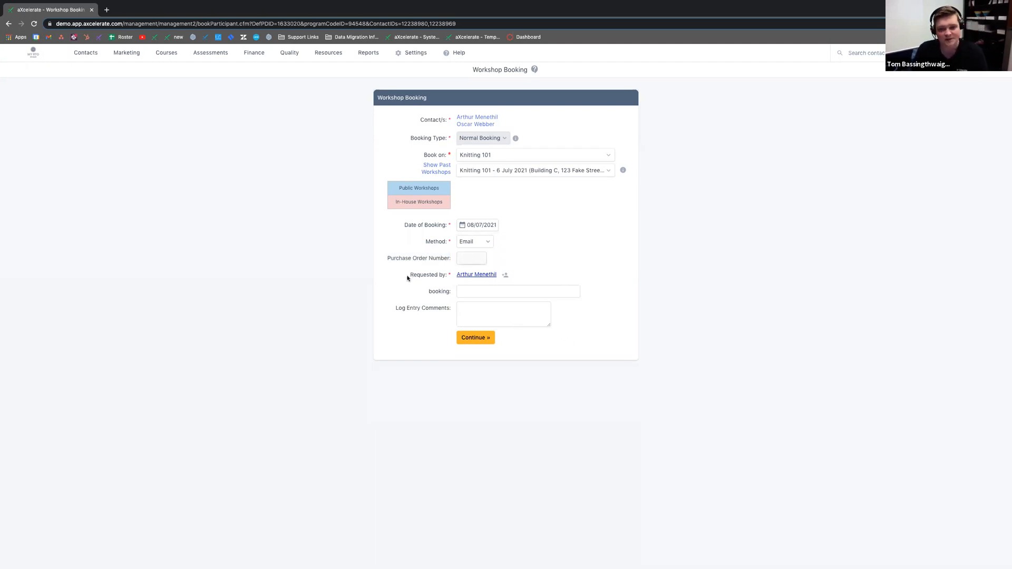
pyautogui.moveTo(427, 291); pyautogui.dragTo(469, 290)
pyautogui.click(467, 290)
pyautogui.click(320, 315)
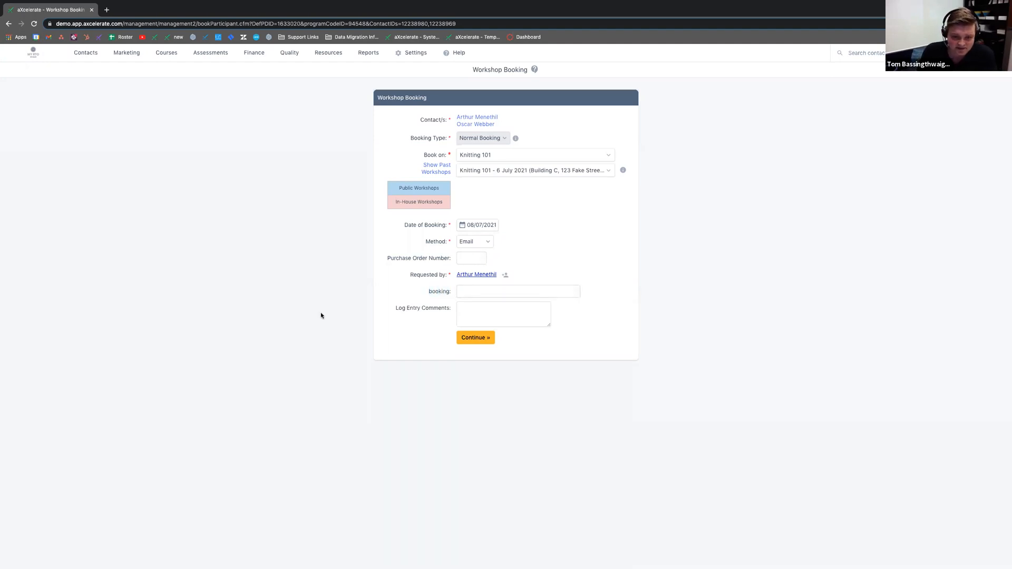
# Step: Log the comment 'Emailed the admin team asking to be booked in' and continue to pricing
pyautogui.moveTo(391, 309); pyautogui.dragTo(481, 309)
pyautogui.click(481, 310)
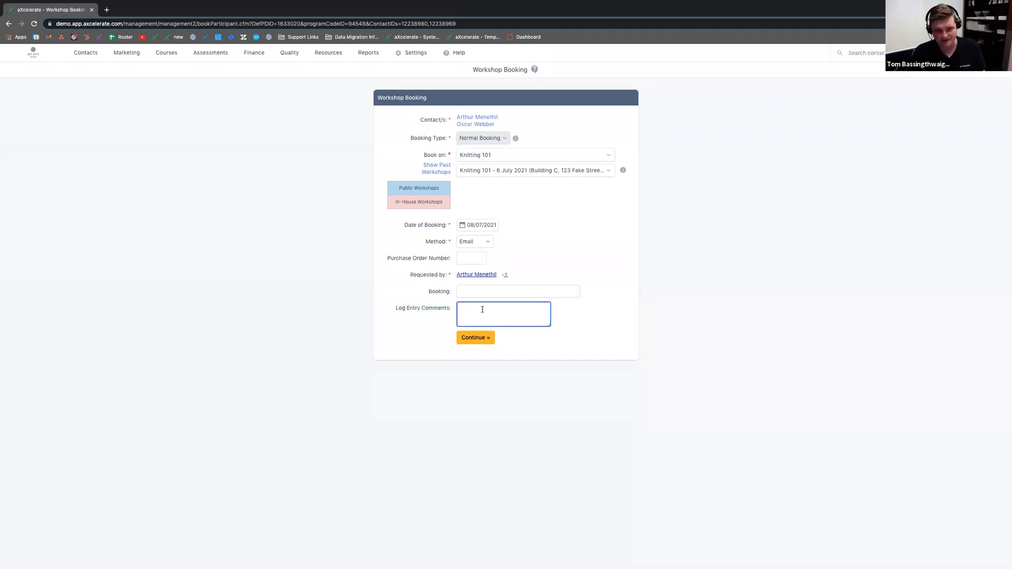
pyautogui.write('Ca')
pyautogui.press('BackSpace')
pyautogui.press('BackSpace')
pyautogui.write('Em')
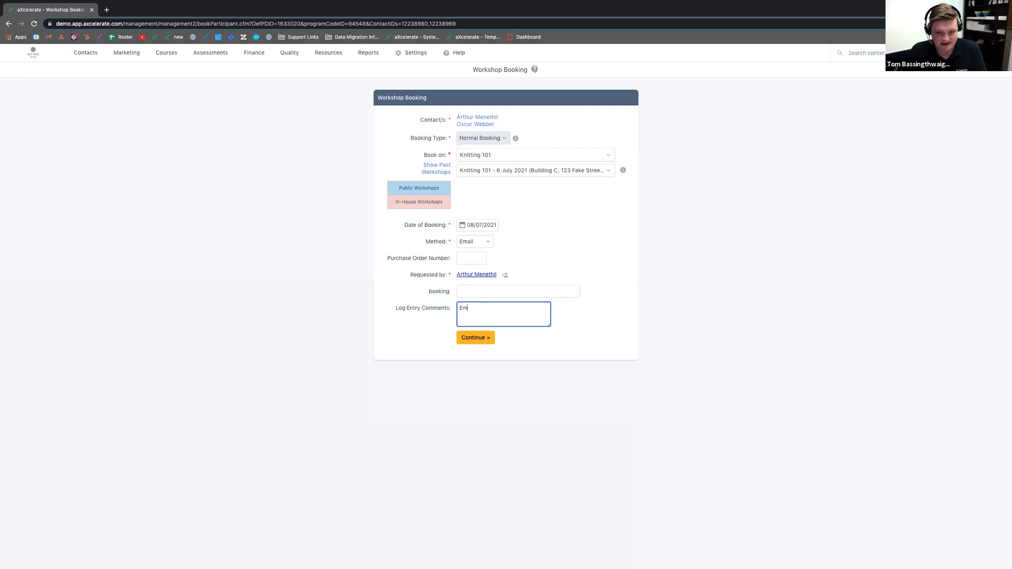
pyautogui.write('ailed the admin team ')
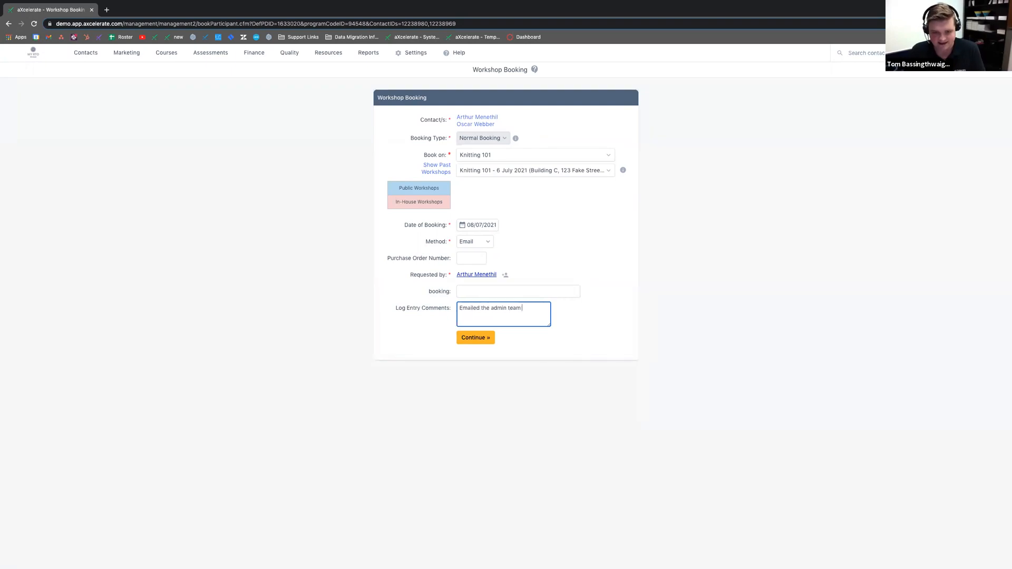
pyautogui.write('asing toing to be booked in.')
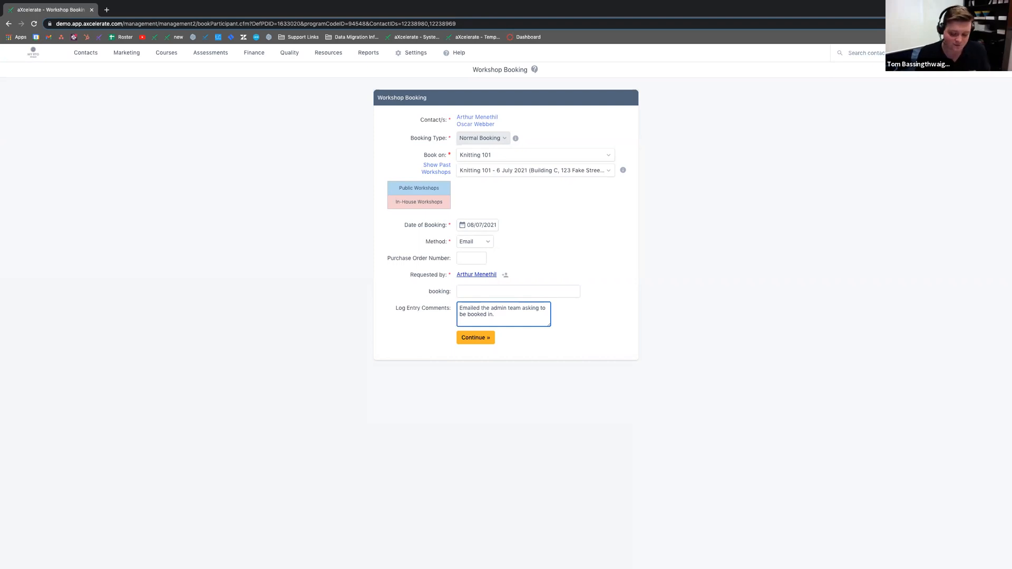
pyautogui.click(471, 338)
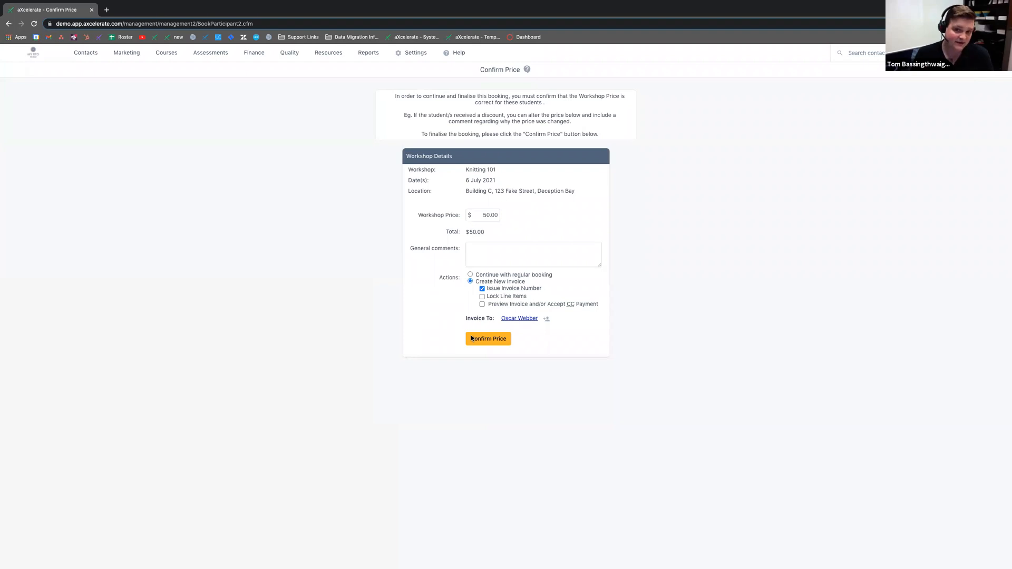
# Step: Confirm the $50.00 price as a regular booking without creating a new invoice
pyautogui.moveTo(491, 232); pyautogui.dragTo(463, 229)
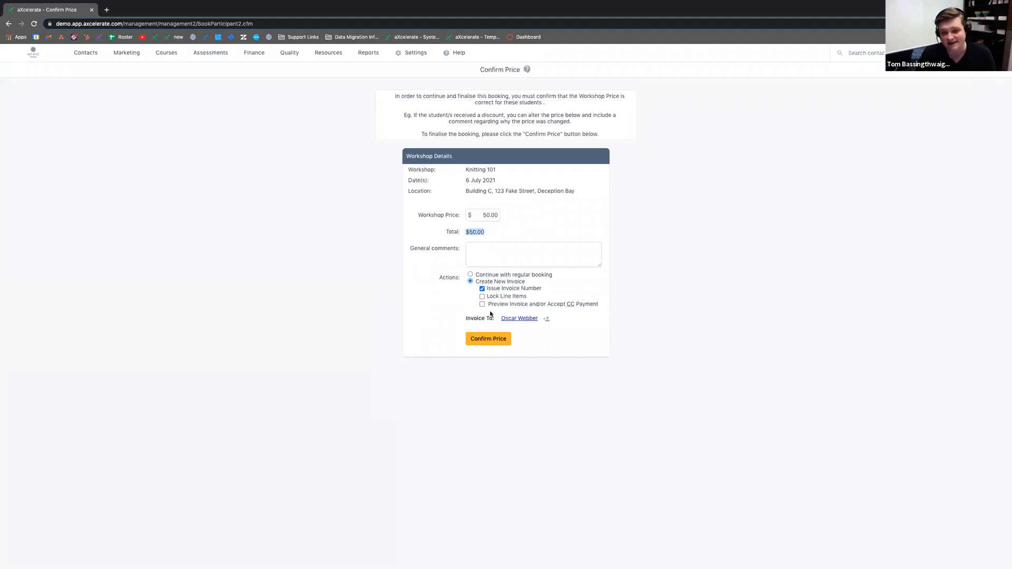
pyautogui.moveTo(466, 319); pyautogui.dragTo(495, 319)
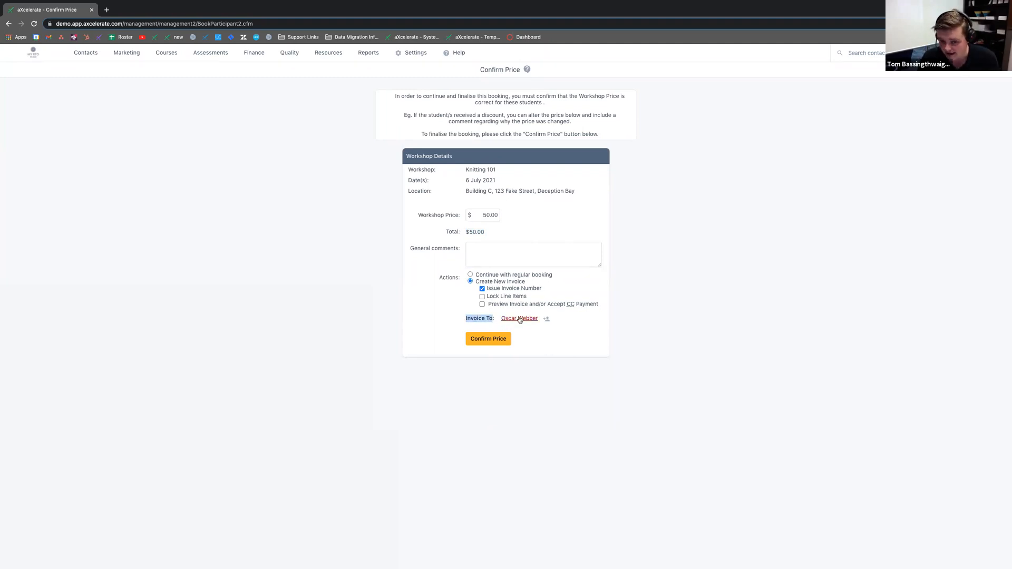
pyautogui.click(481, 284)
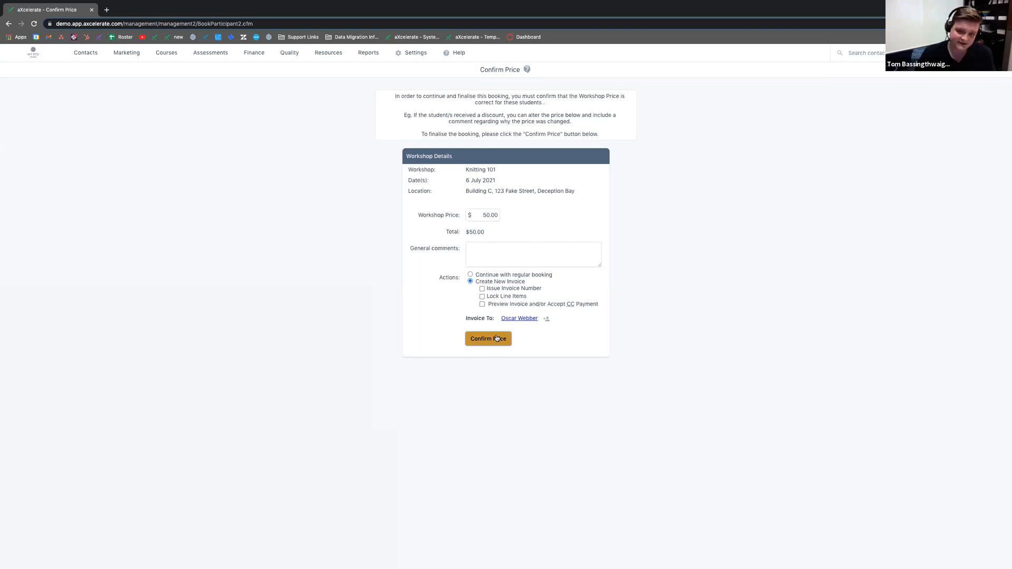
pyautogui.click(470, 275)
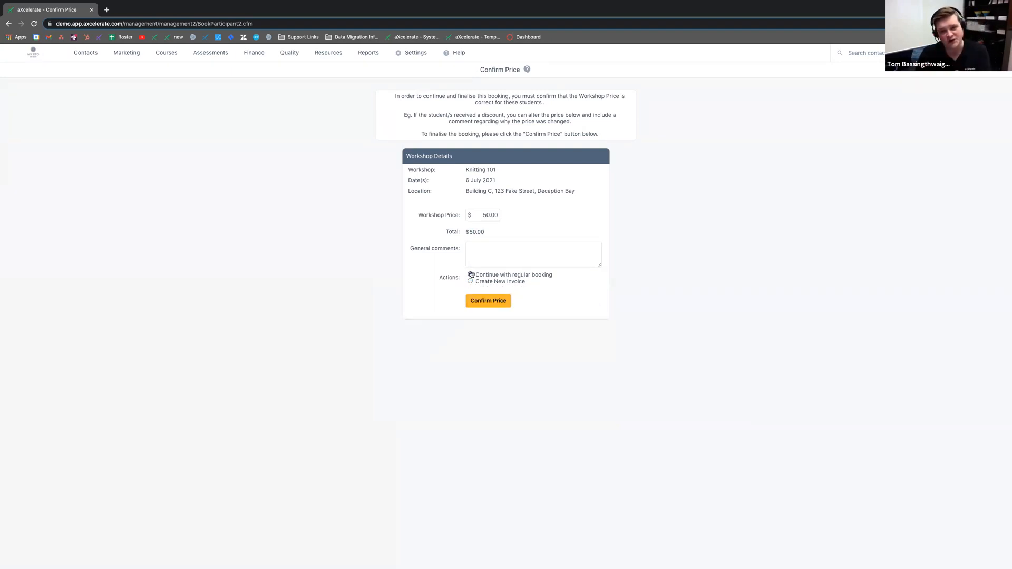
pyautogui.click(478, 302)
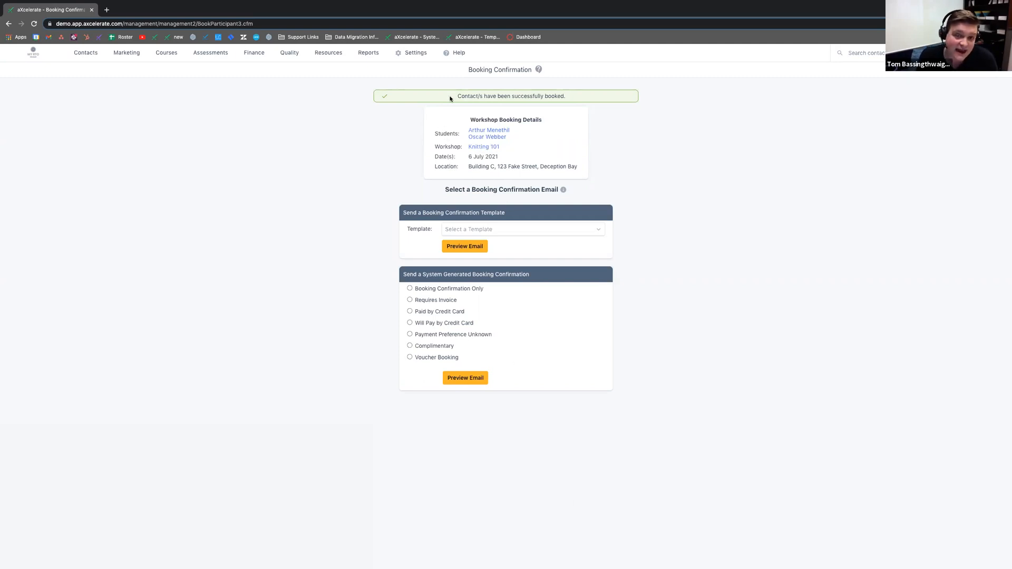
# Step: Choose the Booking Confirmation - Workshop template and preview its email
pyautogui.moveTo(453, 97); pyautogui.dragTo(578, 99)
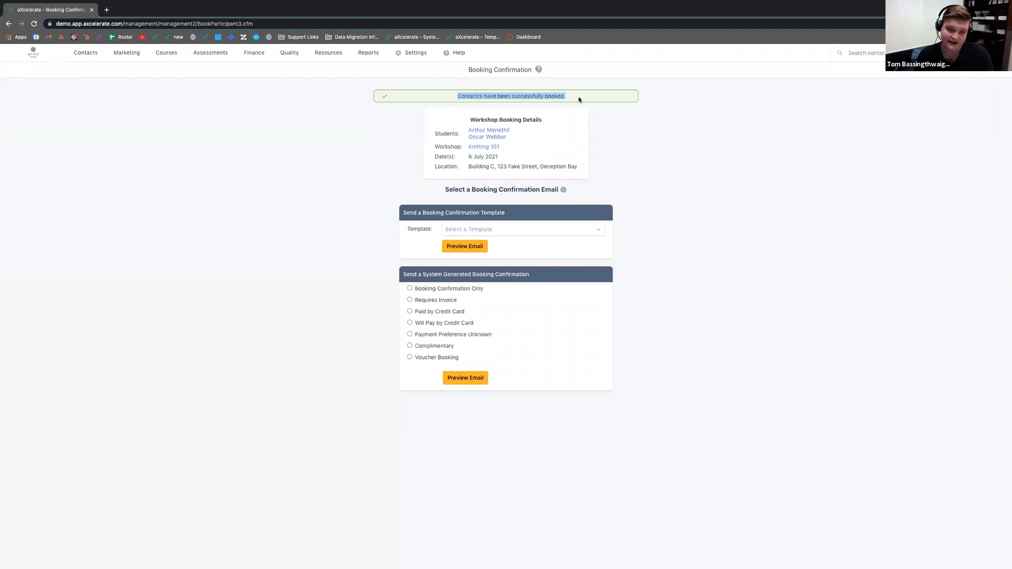
pyautogui.click(468, 228)
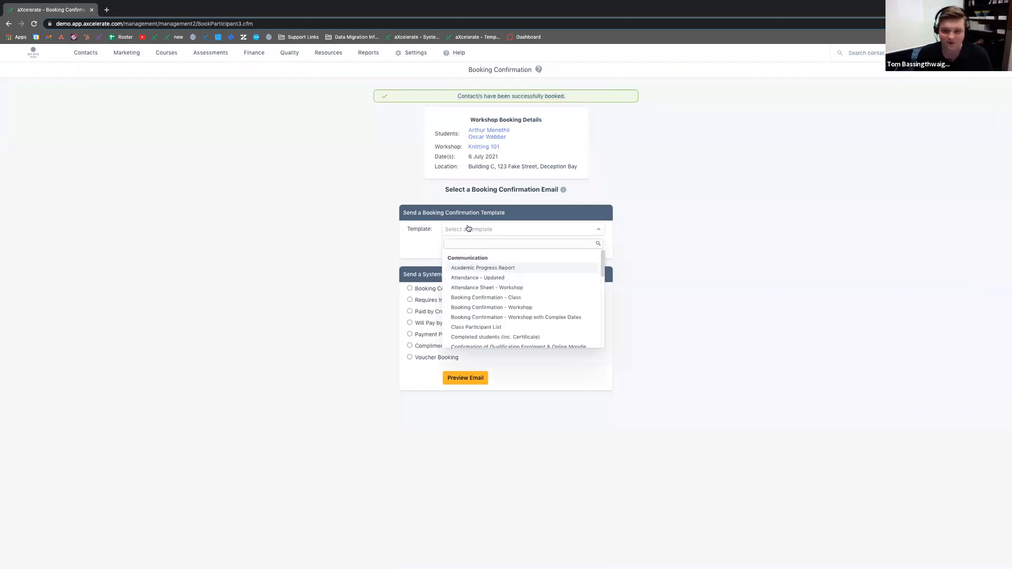
pyautogui.click(476, 309)
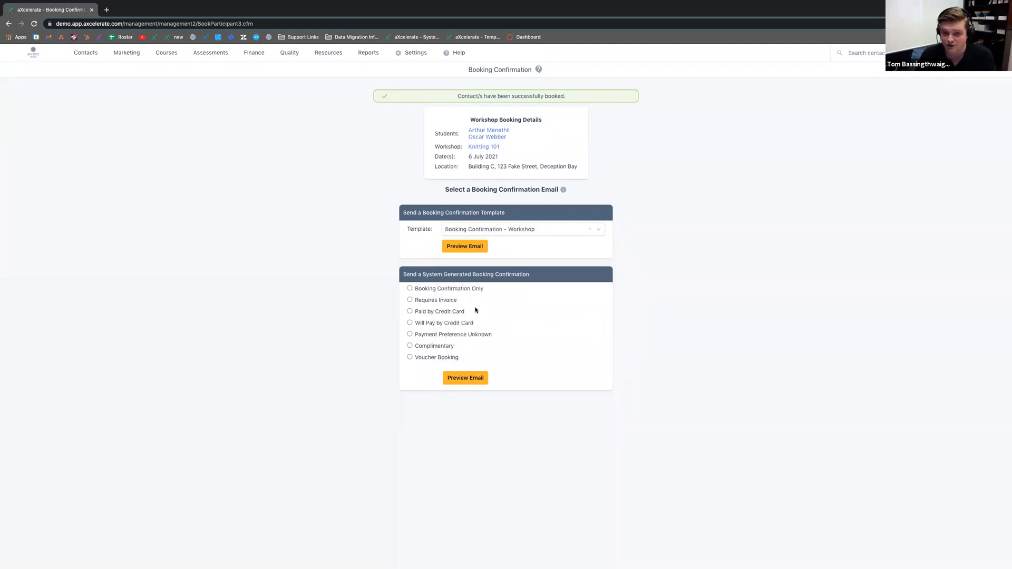
pyautogui.click(458, 246)
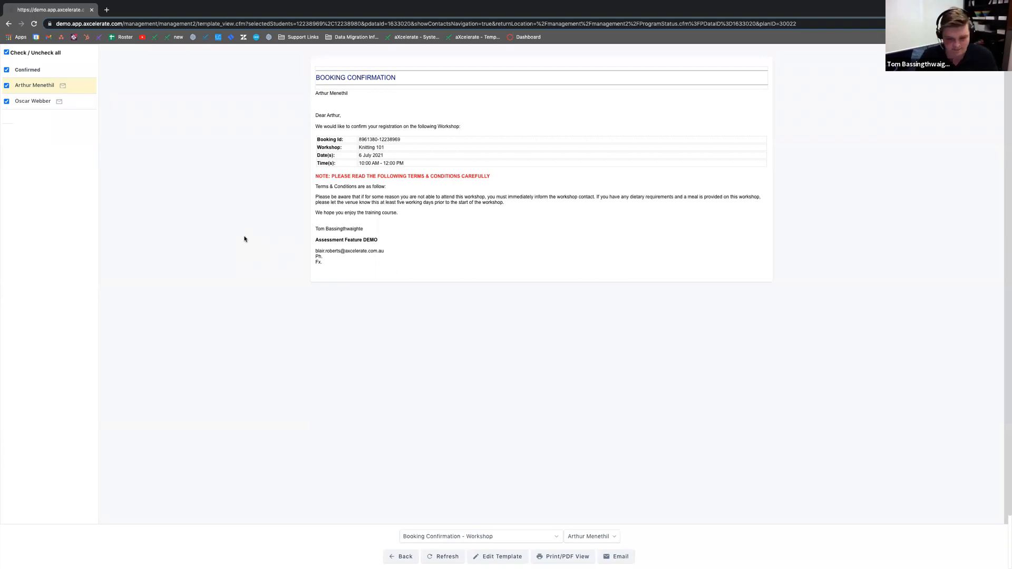
# Step: Go back from the email preview to the Knitting 101 workshop page
pyautogui.click(402, 557)
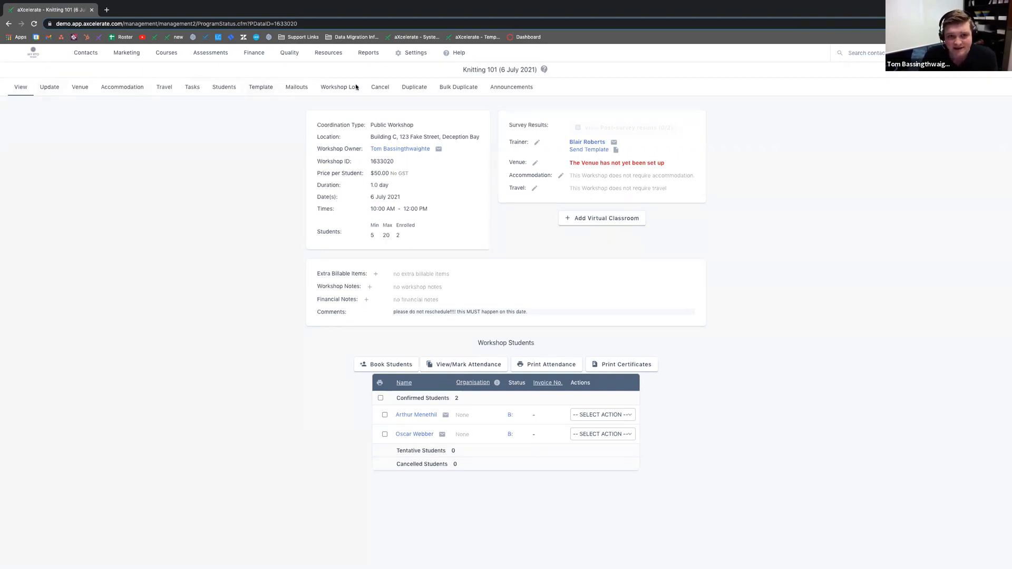
pyautogui.click(257, 87)
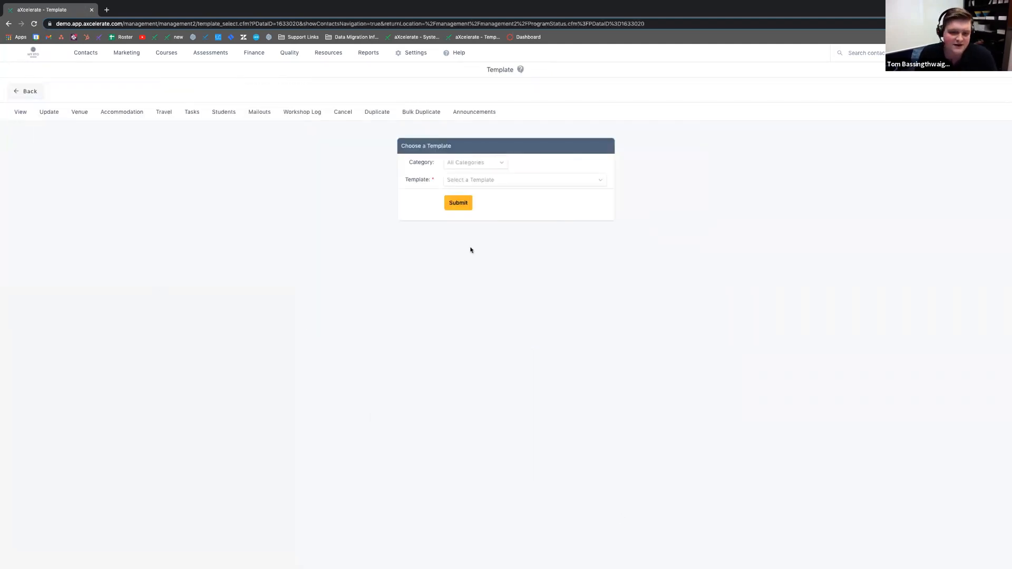
pyautogui.click(502, 182)
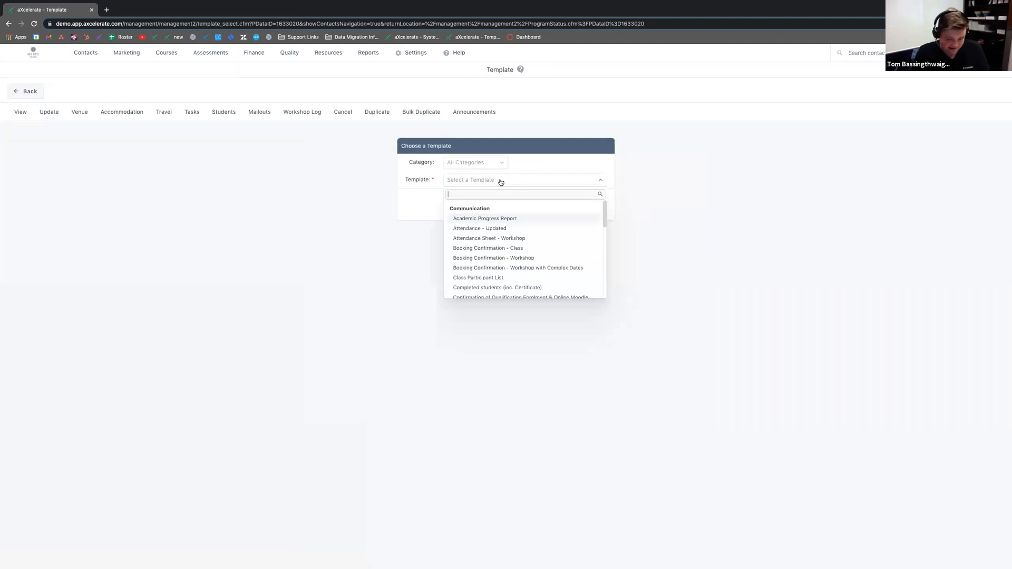
pyautogui.click(488, 259)
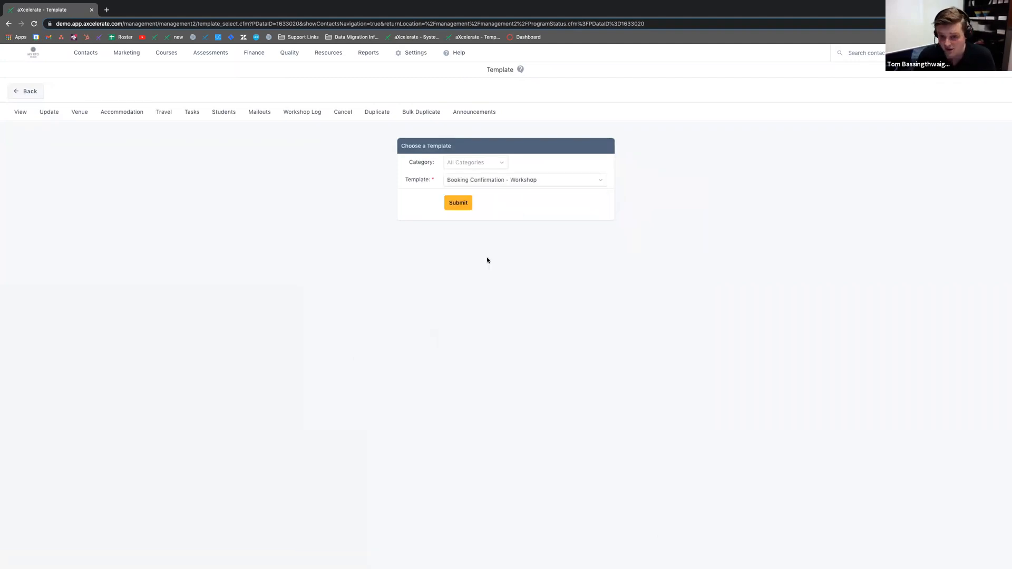
pyautogui.click(458, 208)
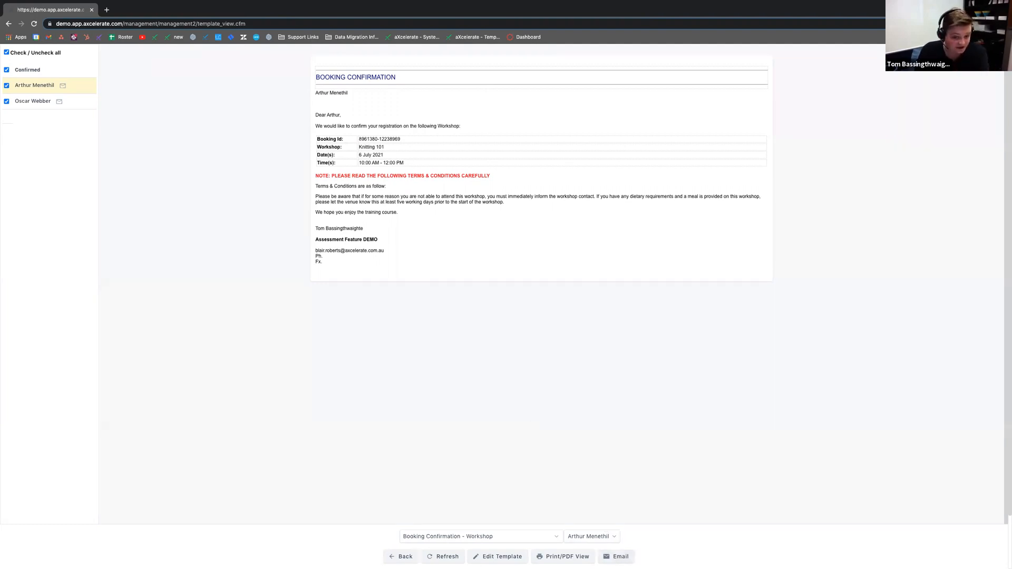
pyautogui.click(487, 562)
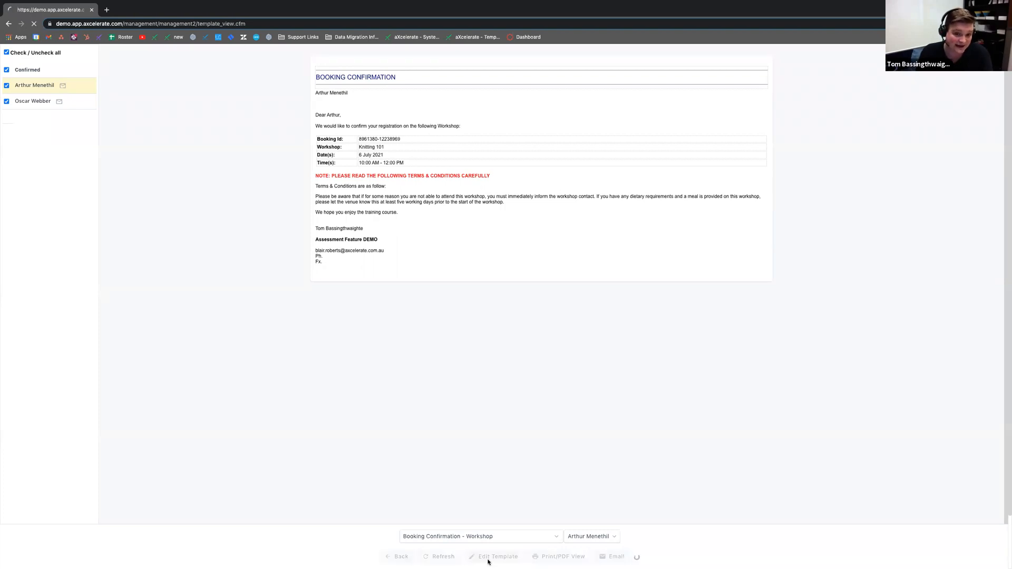
pyautogui.click(209, 283)
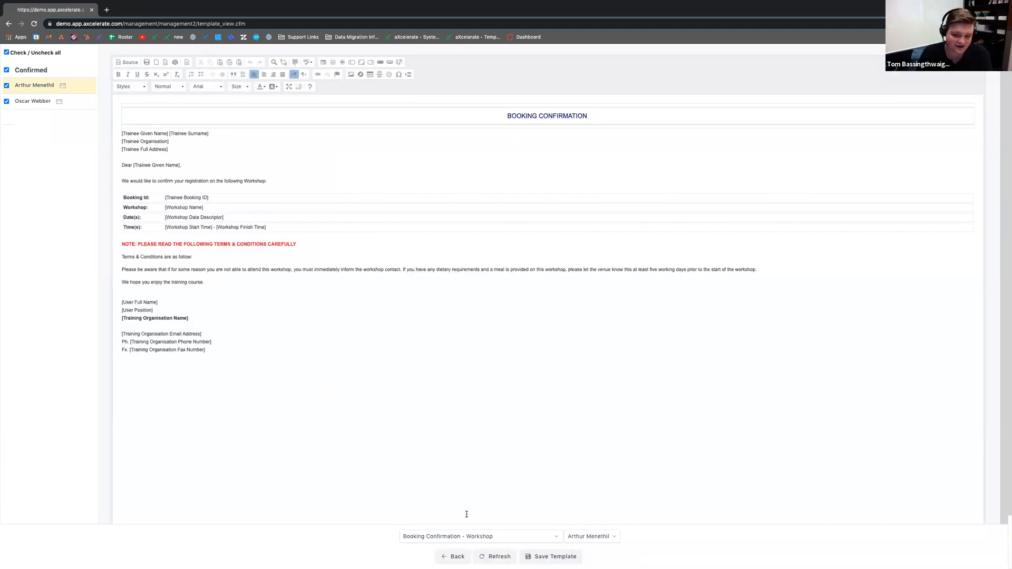
pyautogui.click(452, 557)
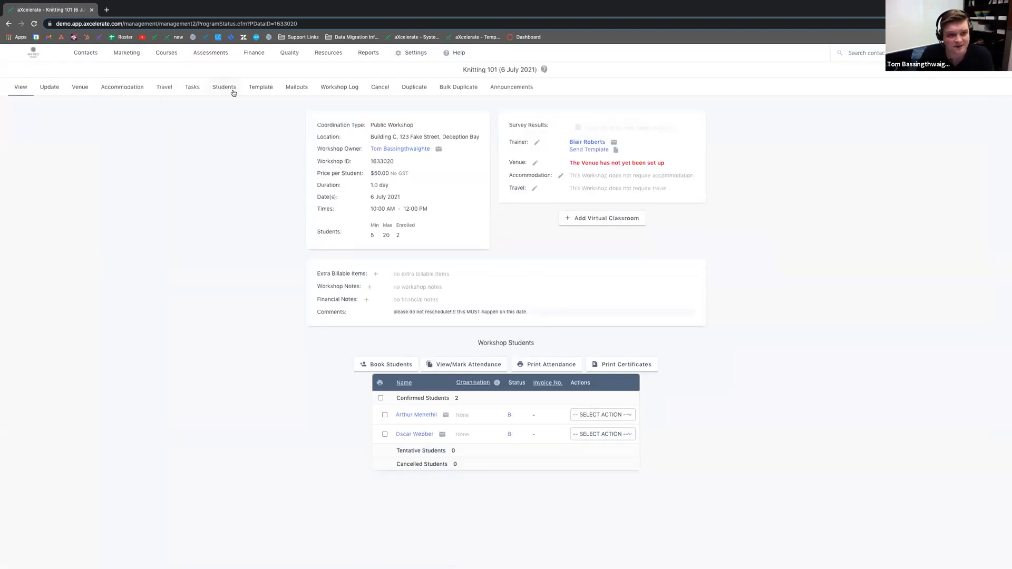
# Step: Search templates for 'book', generate Booking Confirmation - Workshop, and set it up as an email
pyautogui.click(259, 88)
pyautogui.click(488, 178)
pyautogui.write('book')
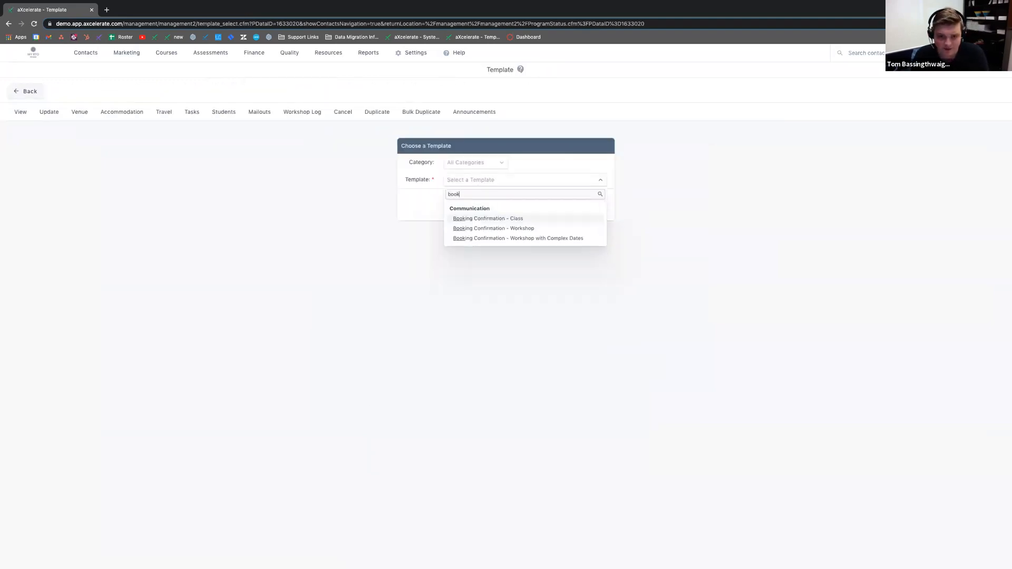
pyautogui.click(510, 228)
pyautogui.click(460, 204)
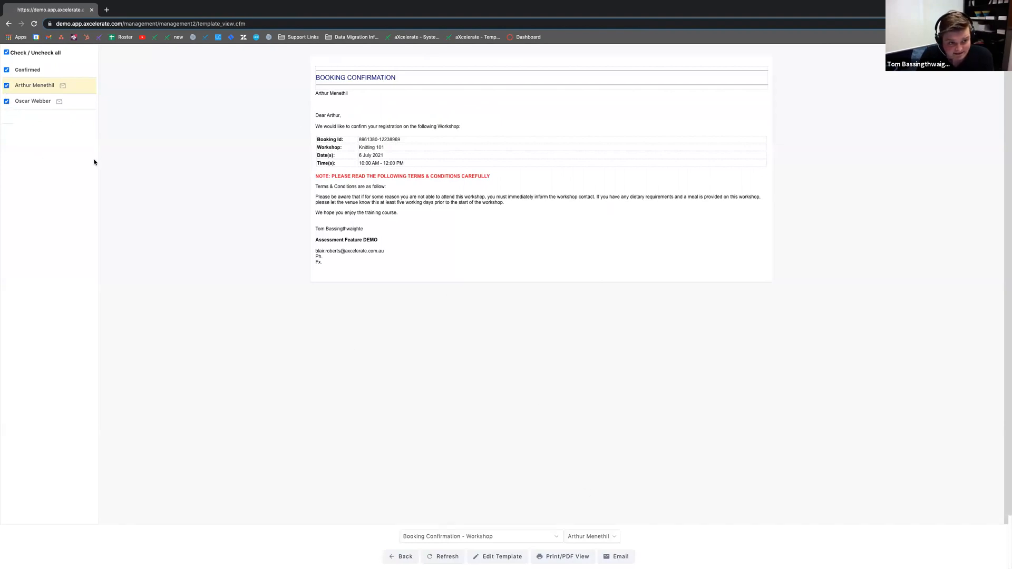
pyautogui.click(618, 556)
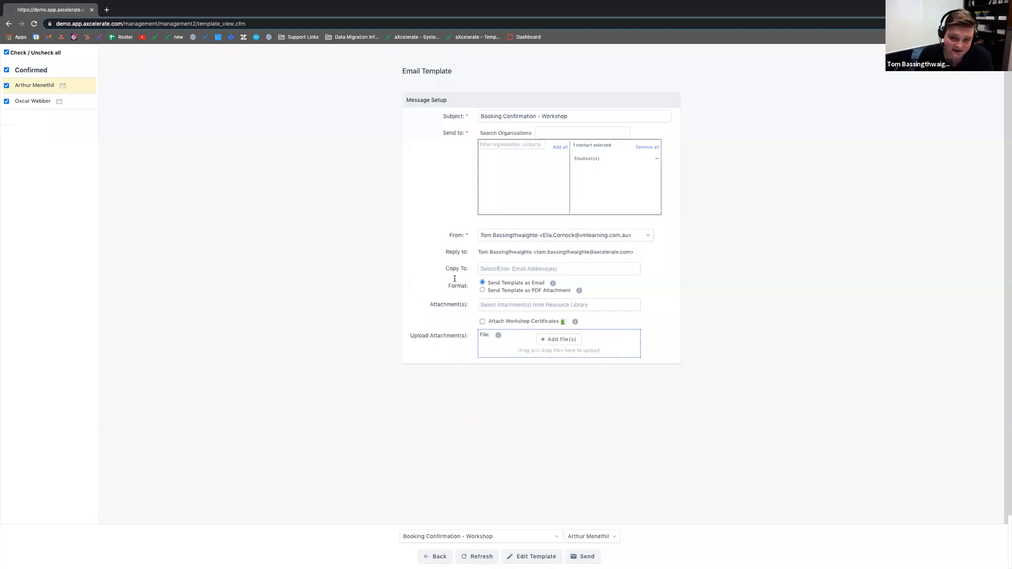
# Step: Close the Copy To suggestions without adding anyone and send the booking confirmation emails
pyautogui.click(493, 268)
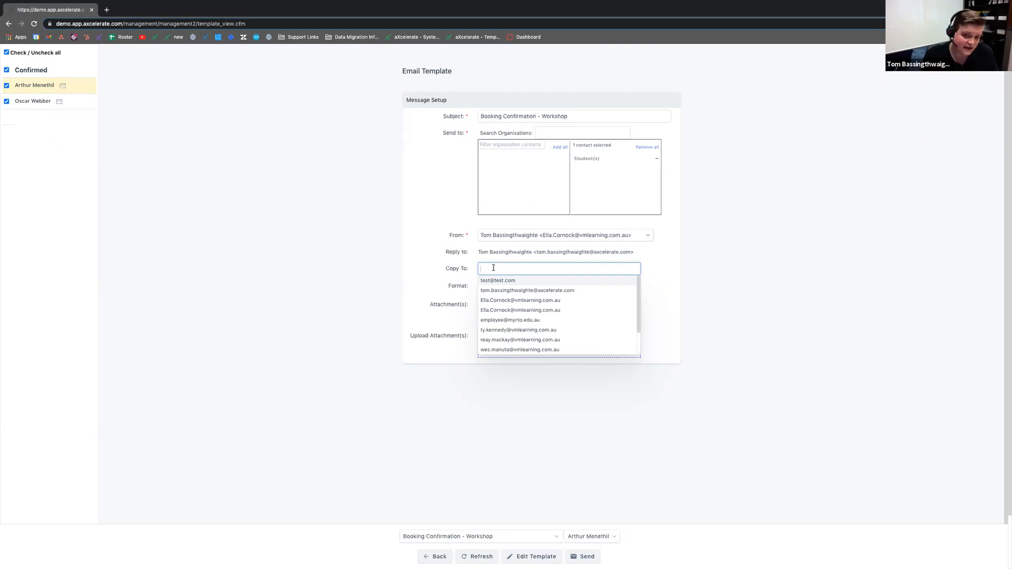
pyautogui.scroll(-2, 504, 313)
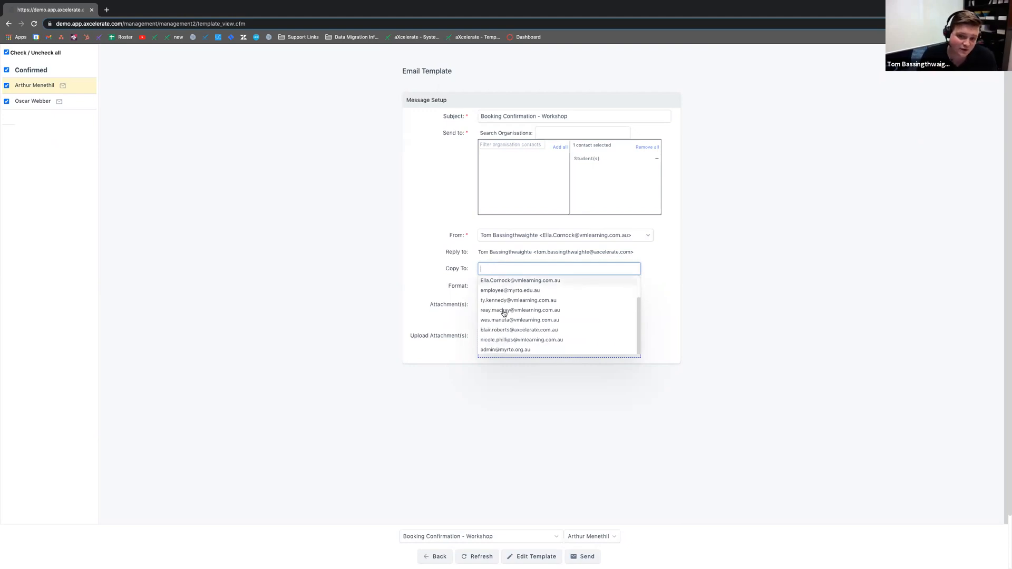
pyautogui.scroll(2, 503, 313)
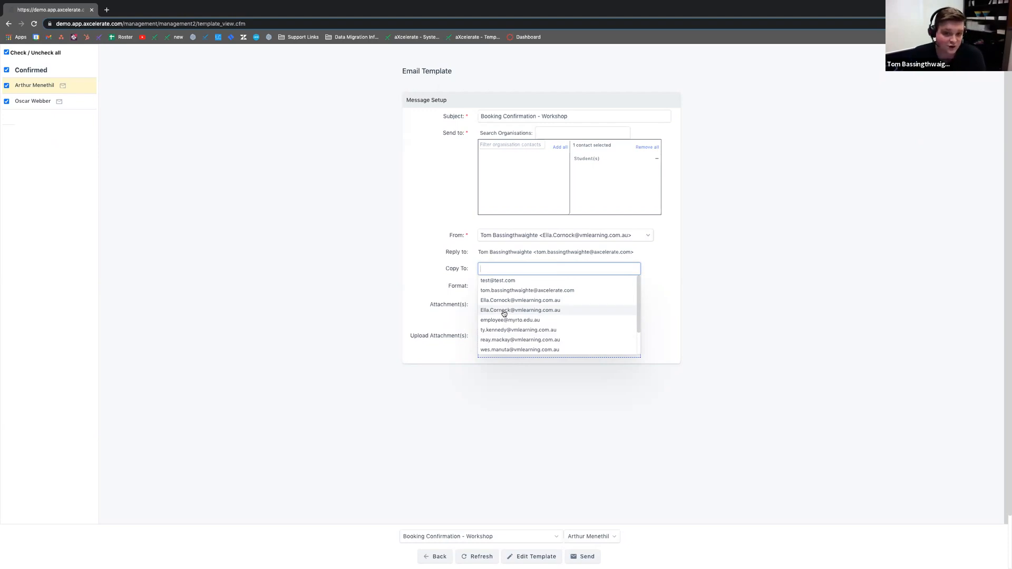
pyautogui.click(662, 274)
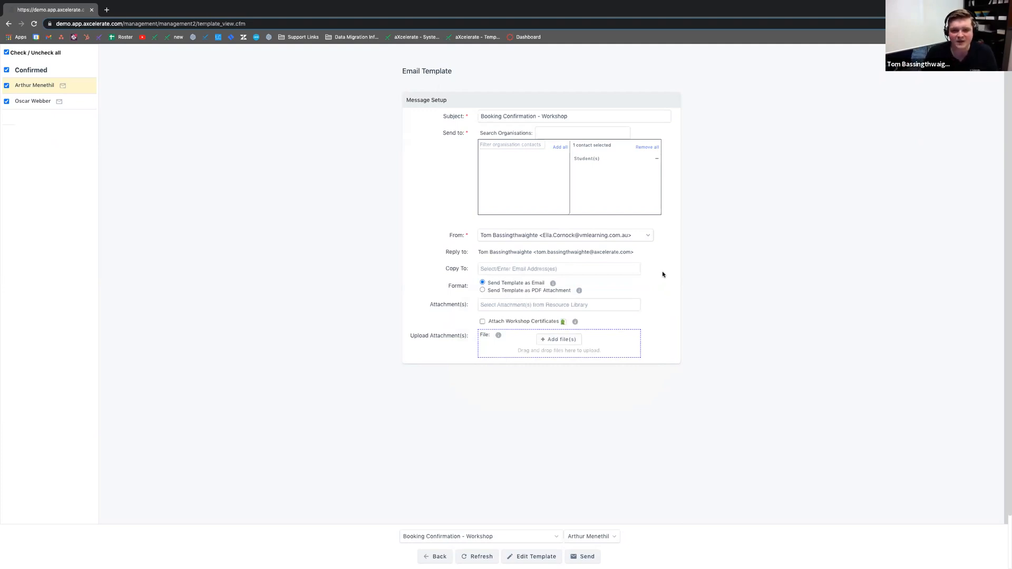
pyautogui.moveTo(446, 285); pyautogui.dragTo(425, 315)
pyautogui.click(319, 327)
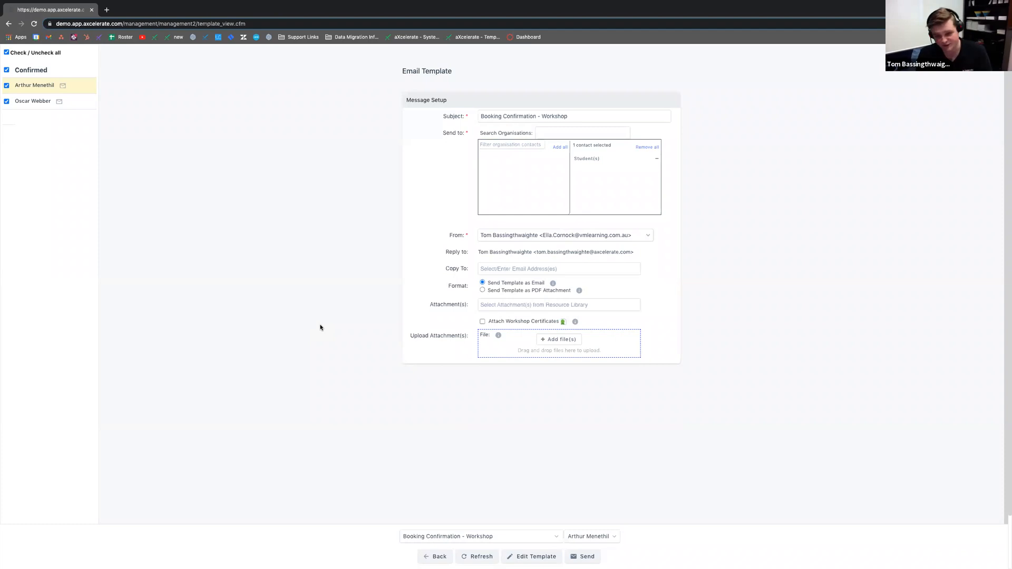
pyautogui.click(593, 556)
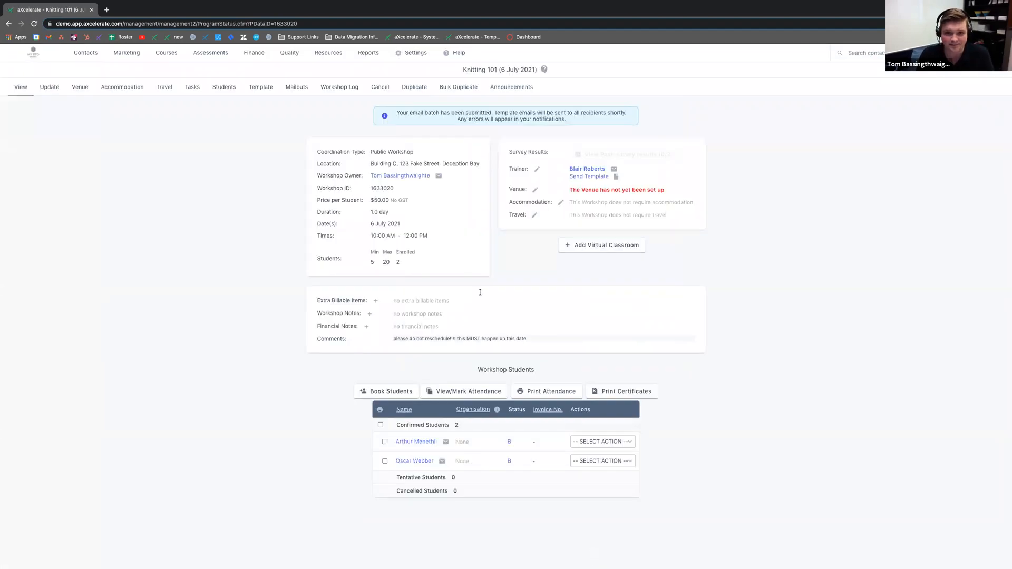
# Step: Open the status log via the B: link in the first confirmed student's row
pyautogui.moveTo(390, 112); pyautogui.dragTo(562, 125)
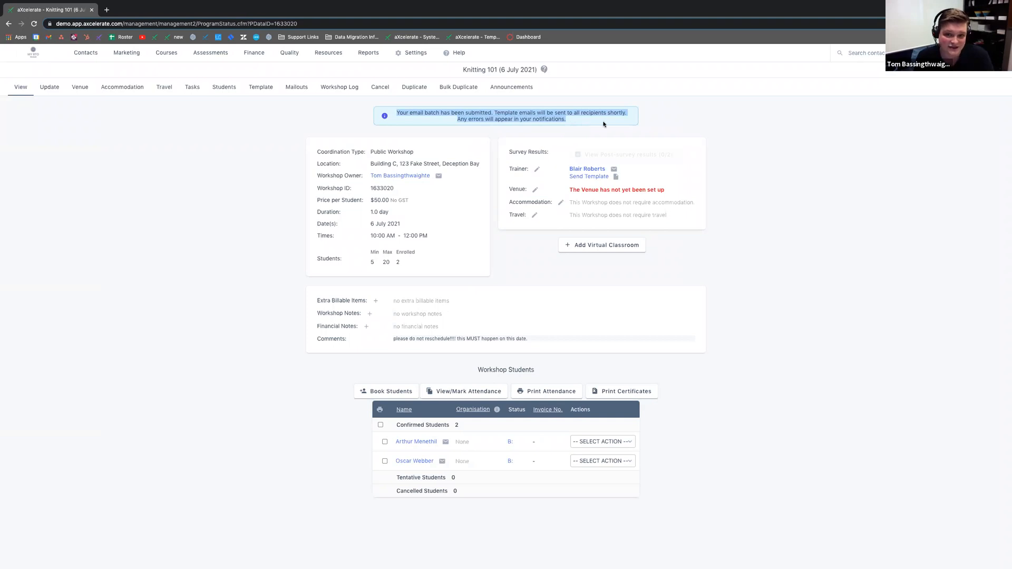
pyautogui.click(703, 127)
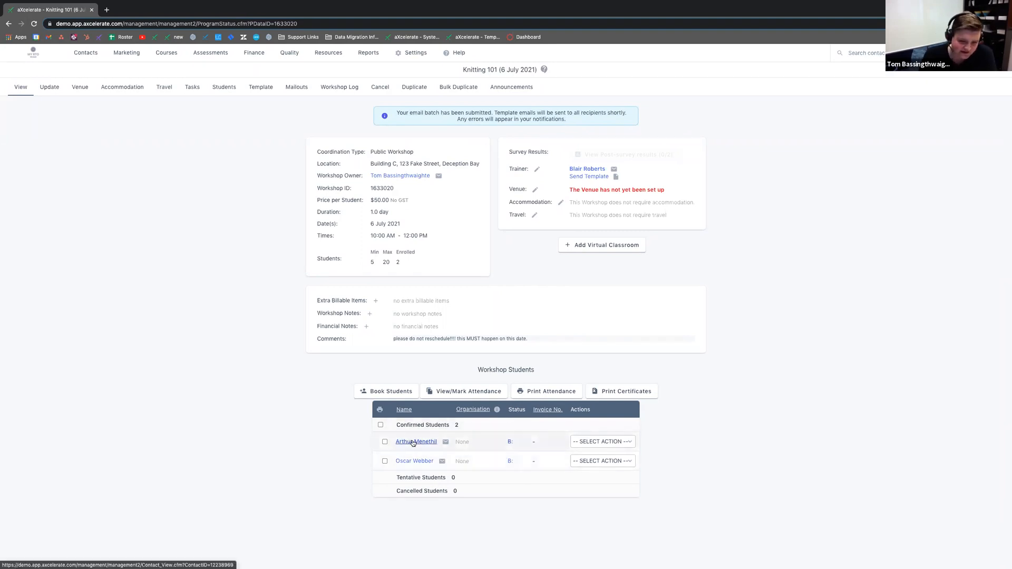
pyautogui.click(511, 445)
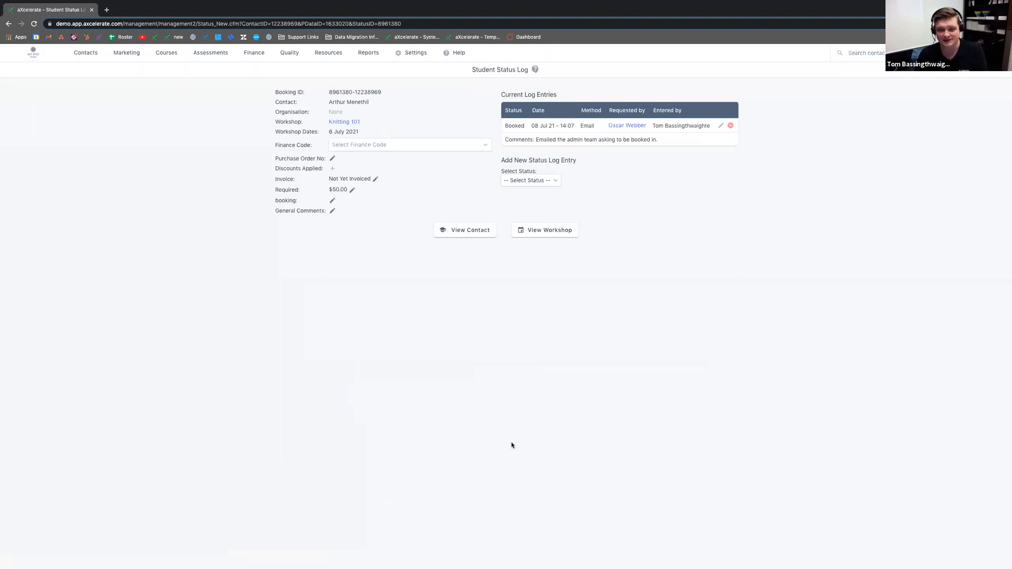
# Step: Choose Cancelled as the new status, drafting an entry dated 08/07/2021 by Phone
pyautogui.moveTo(507, 123); pyautogui.dragTo(524, 124)
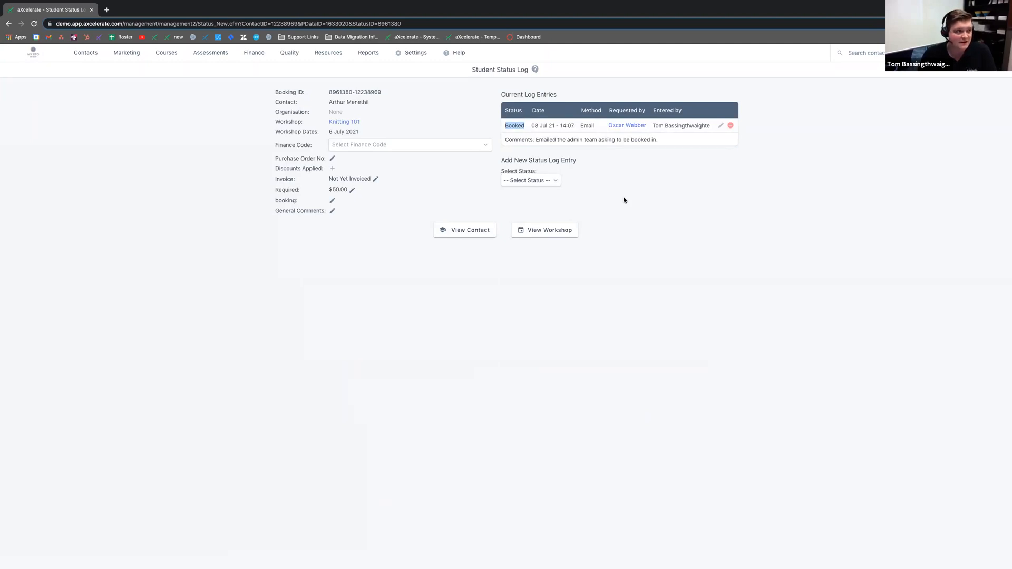
pyautogui.click(538, 180)
pyautogui.click(625, 163)
pyautogui.moveTo(501, 160); pyautogui.dragTo(597, 167)
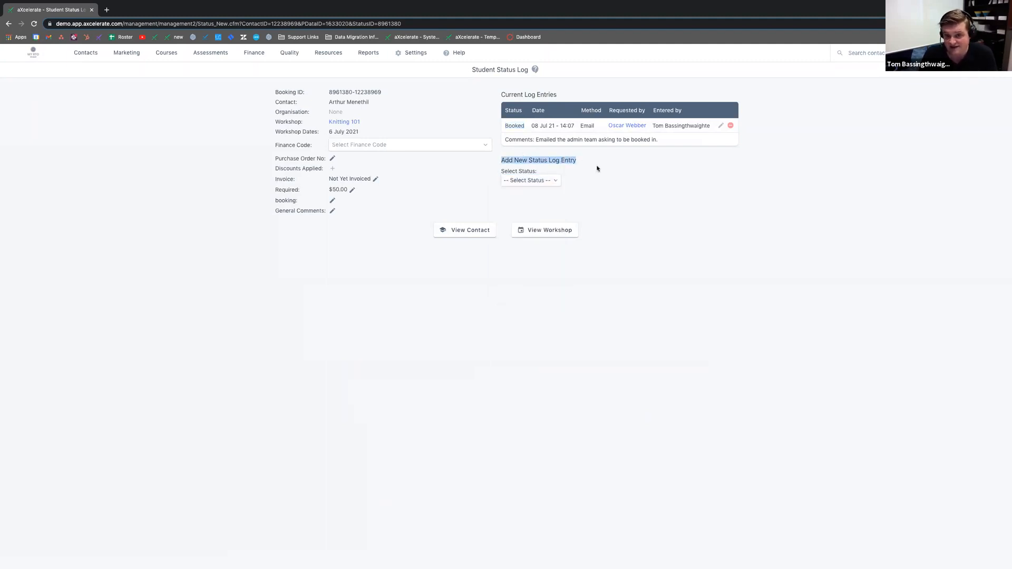
pyautogui.click(597, 169)
pyautogui.click(549, 182)
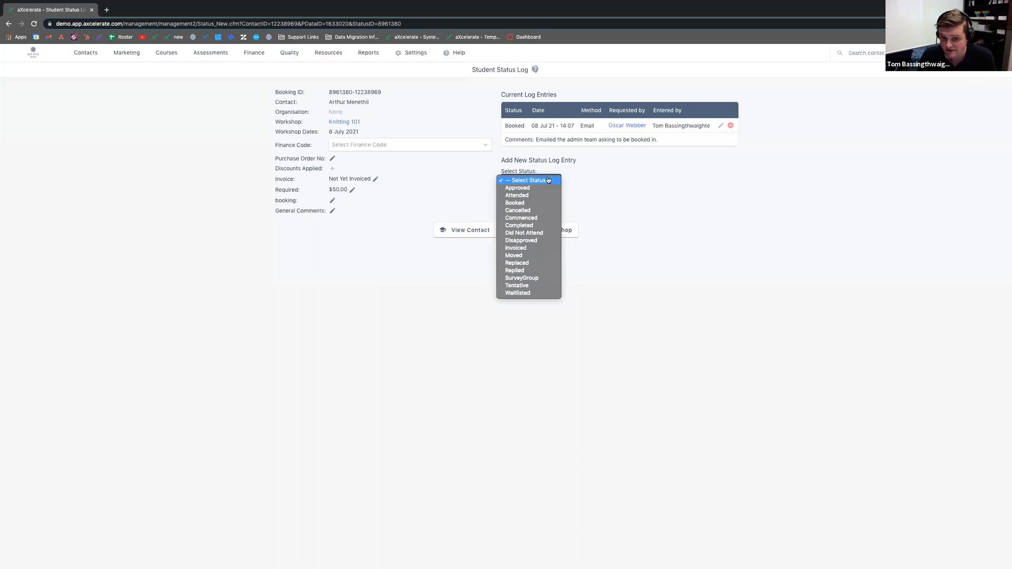
pyautogui.click(543, 211)
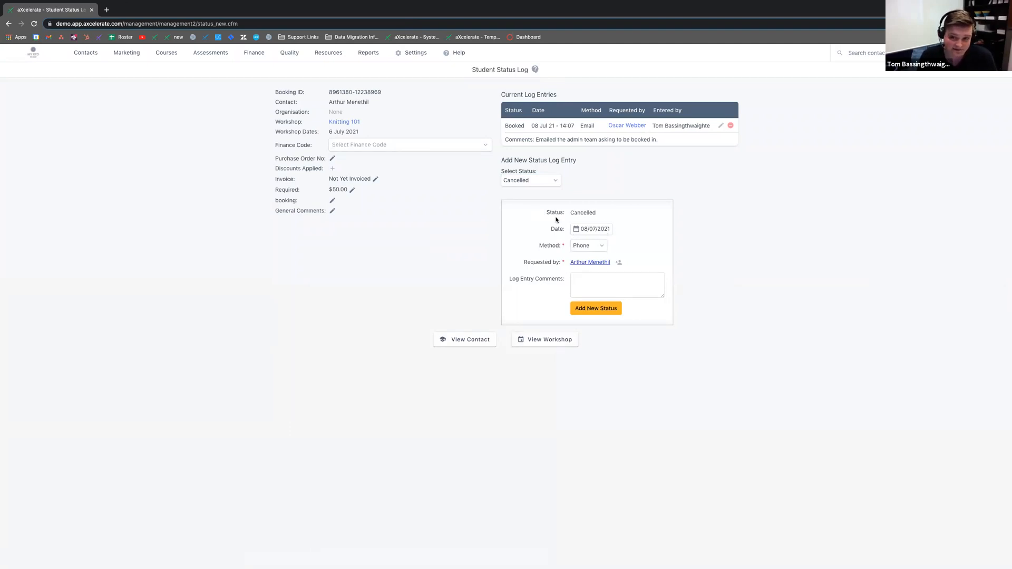
pyautogui.moveTo(539, 244); pyautogui.dragTo(561, 247)
pyautogui.moveTo(548, 212); pyautogui.dragTo(613, 217)
pyautogui.click(612, 217)
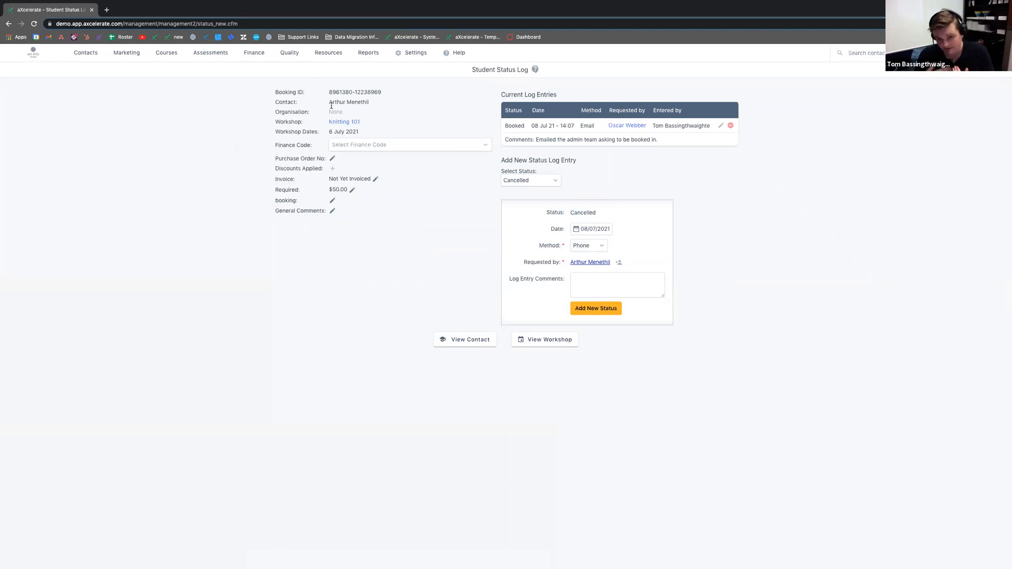
# Step: Log a Cancelled status with a comment that the student phoned the front desk to request cancellation
pyautogui.click(647, 284)
pyautogui.write('Arthur called the f')
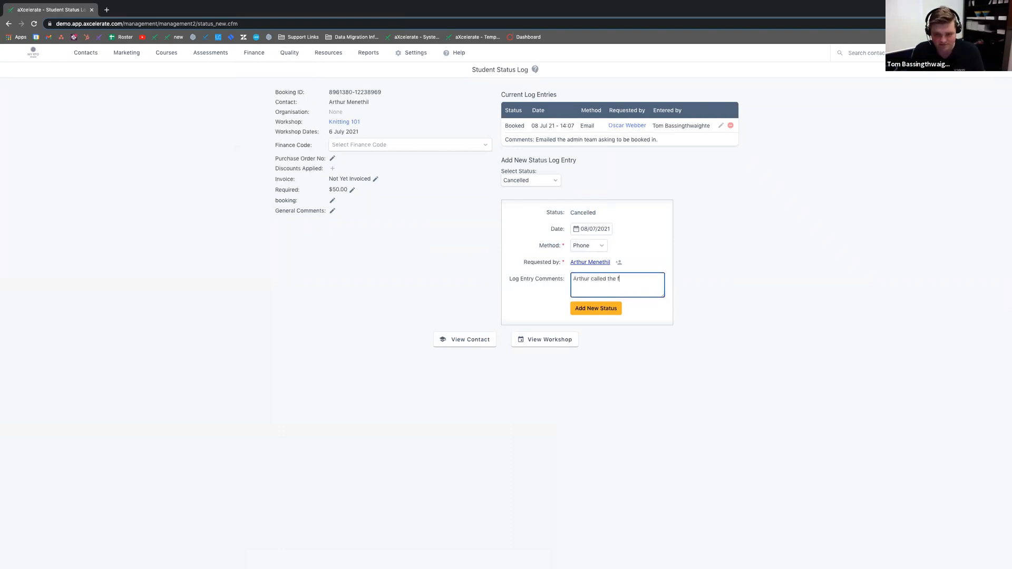
pyautogui.write('ront desk to request')
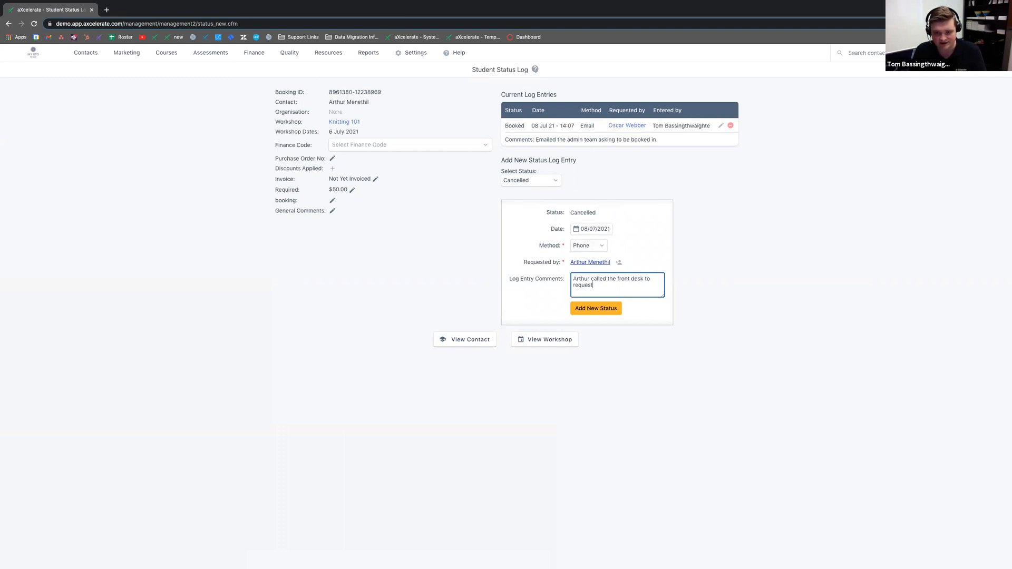
pyautogui.write(' cancellation of his booking.')
pyautogui.click(596, 308)
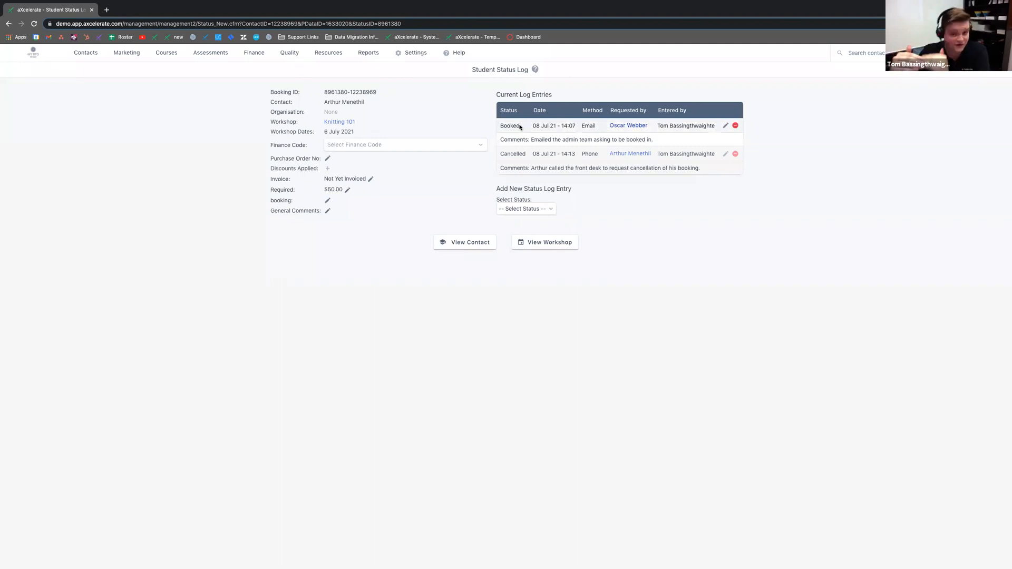
# Step: Highlight the original Booked entry, the new Cancelled entry and the Booked comment in the status log
pyautogui.moveTo(499, 128); pyautogui.dragTo(538, 127)
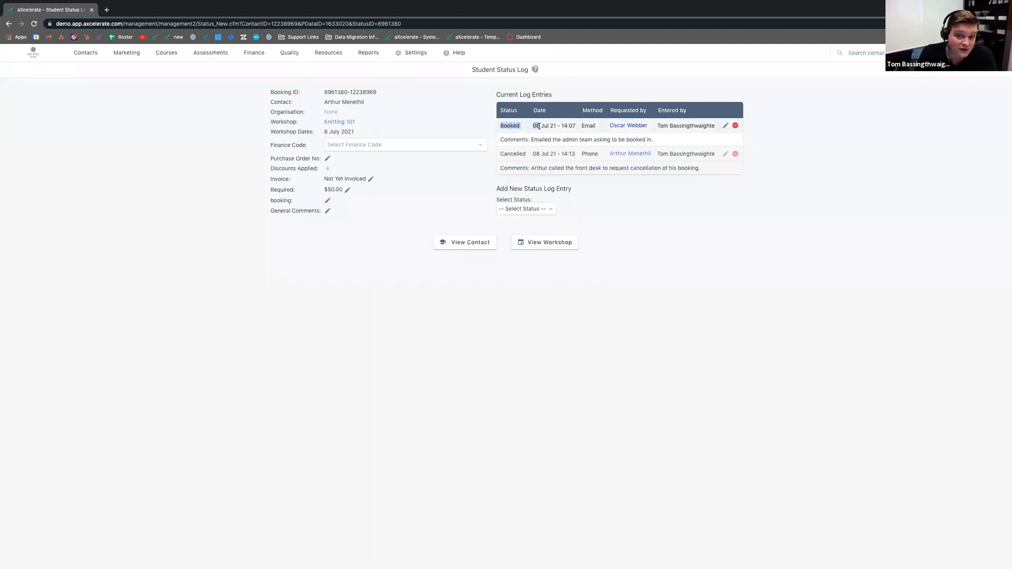
pyautogui.moveTo(499, 154); pyautogui.dragTo(640, 176)
pyautogui.click(652, 226)
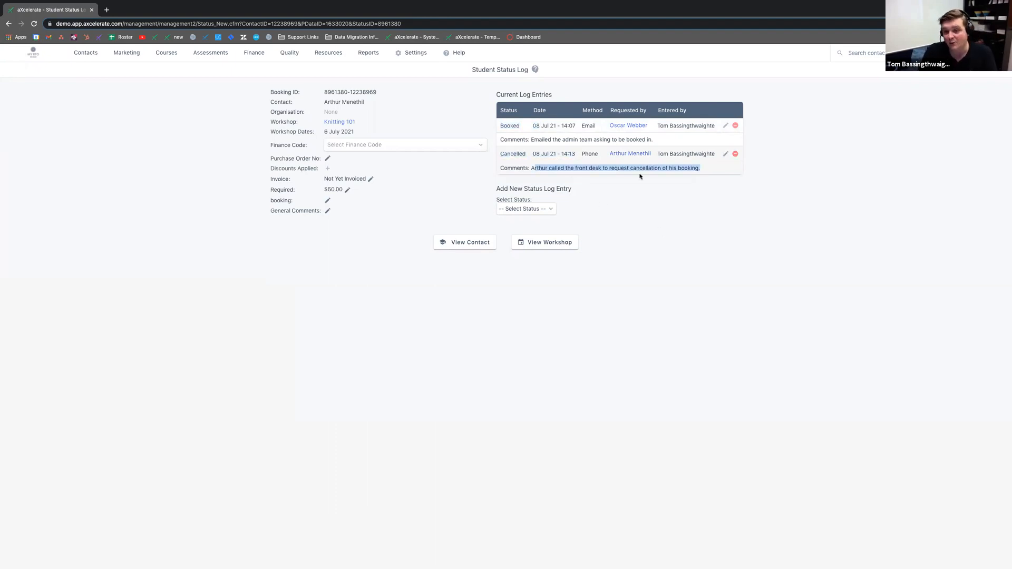
pyautogui.moveTo(531, 139); pyautogui.dragTo(627, 143)
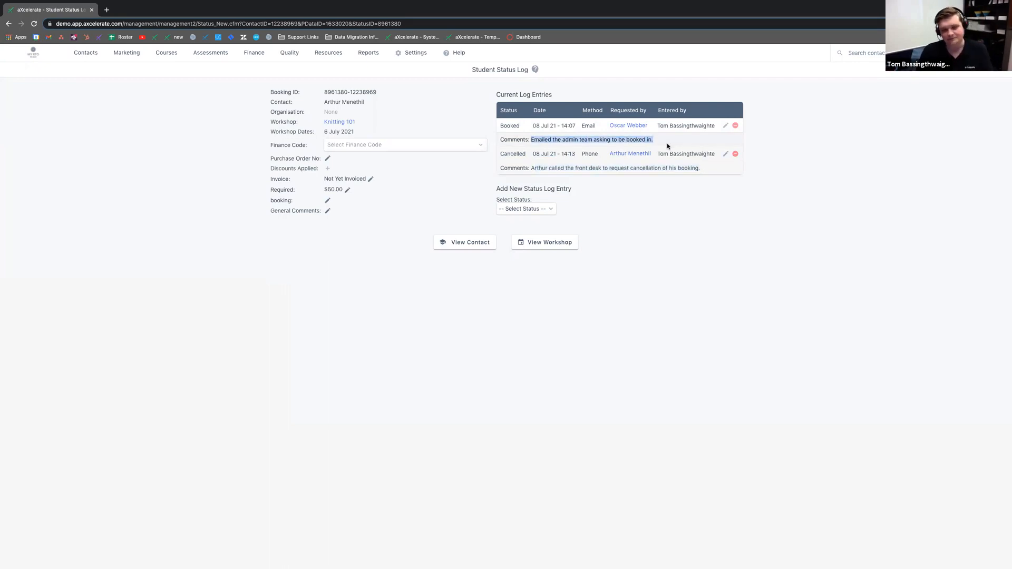
# Step: Return to Knitting 101 and highlight the student listed under Cancelled Students
pyautogui.click(326, 121)
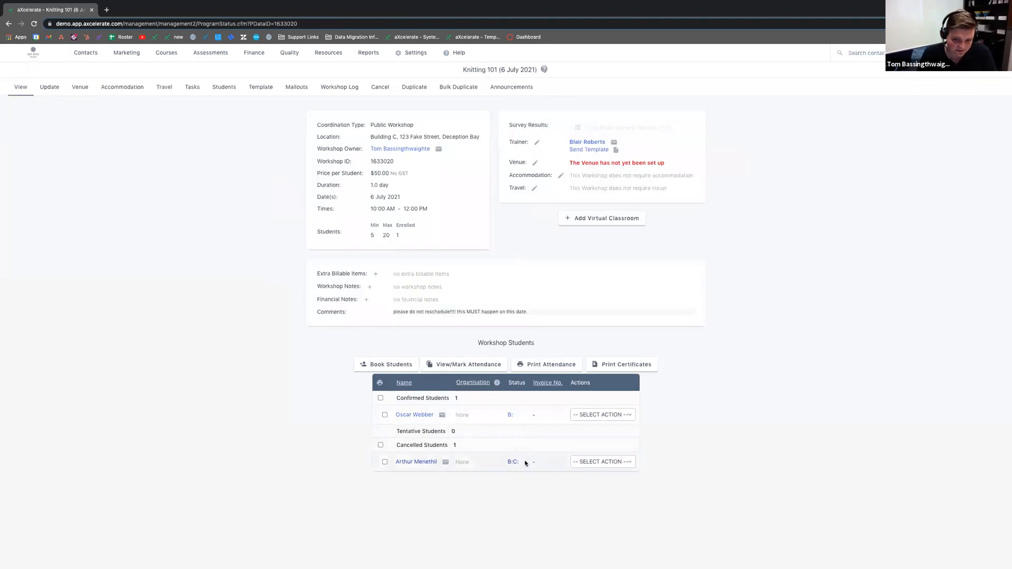
pyautogui.moveTo(398, 446); pyautogui.dragTo(450, 444)
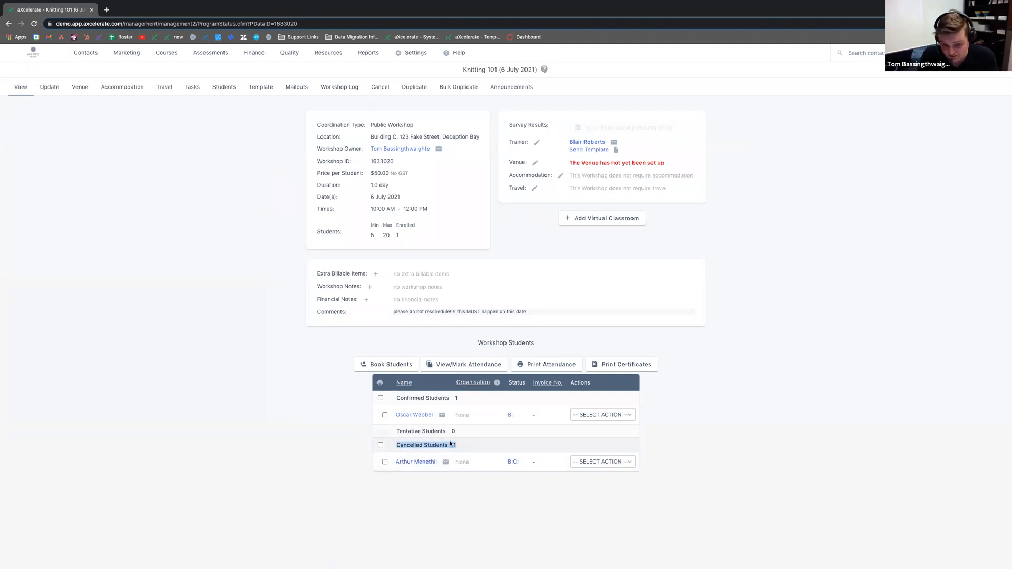
pyautogui.click(451, 443)
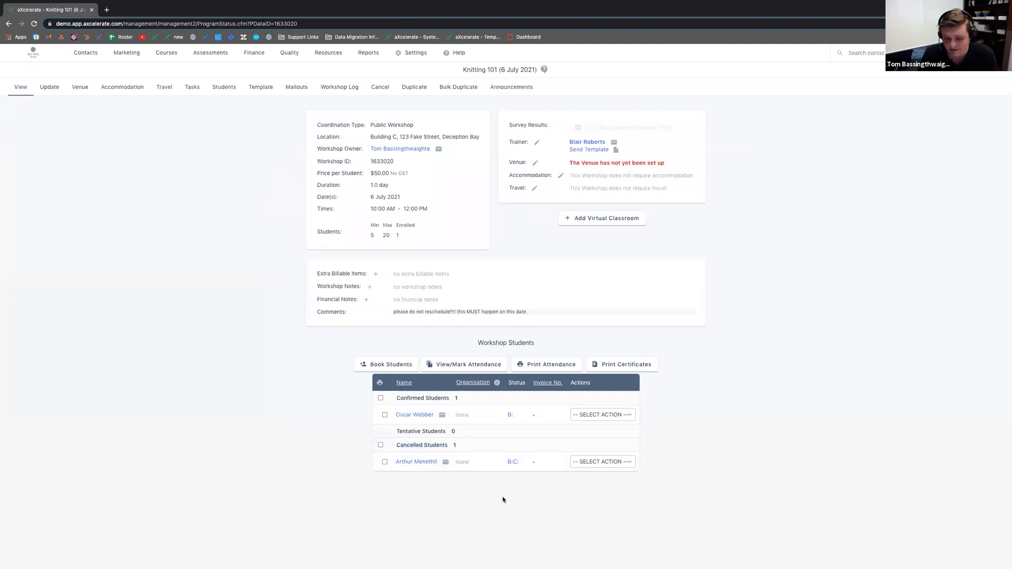
# Step: View the cancelled student's status log, then choose Change Status from their SELECT ACTION menu
pyautogui.click(513, 462)
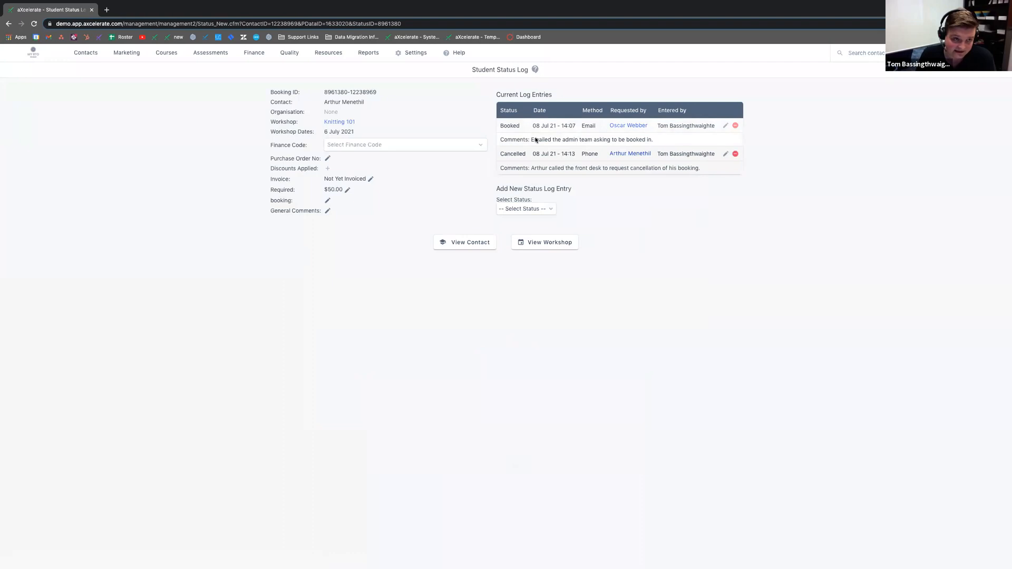
pyautogui.click(9, 24)
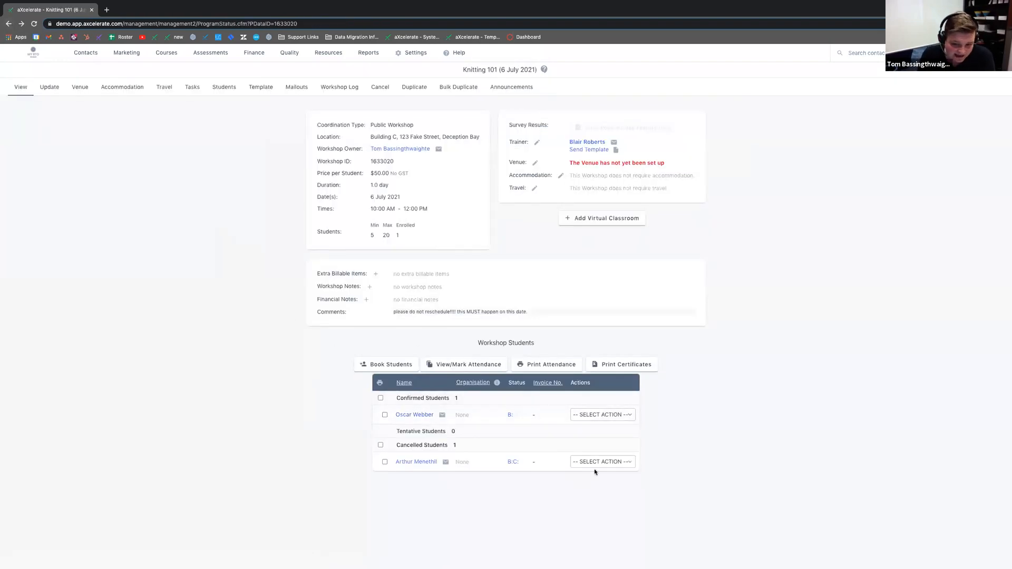
pyautogui.click(629, 462)
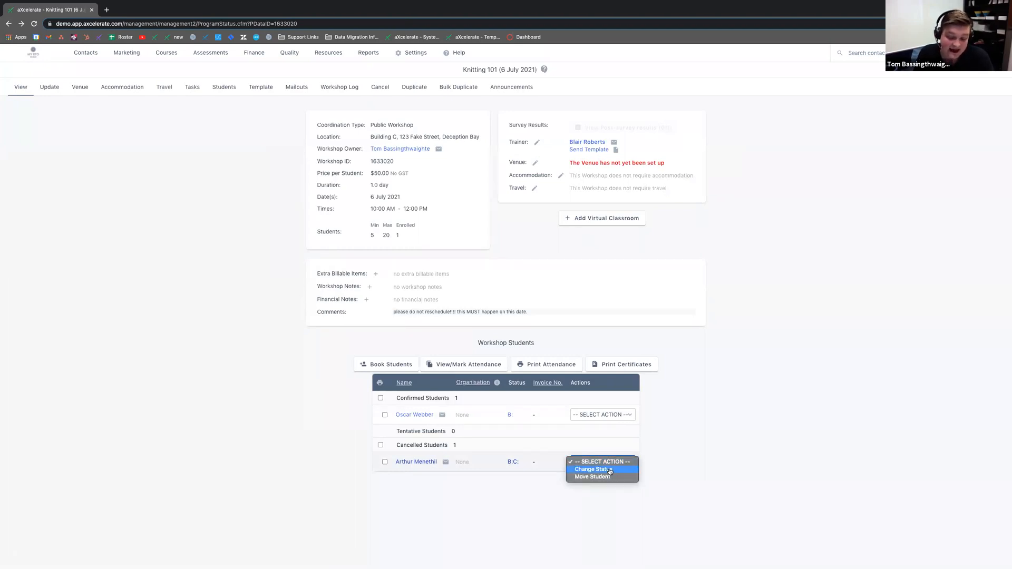
pyautogui.click(610, 470)
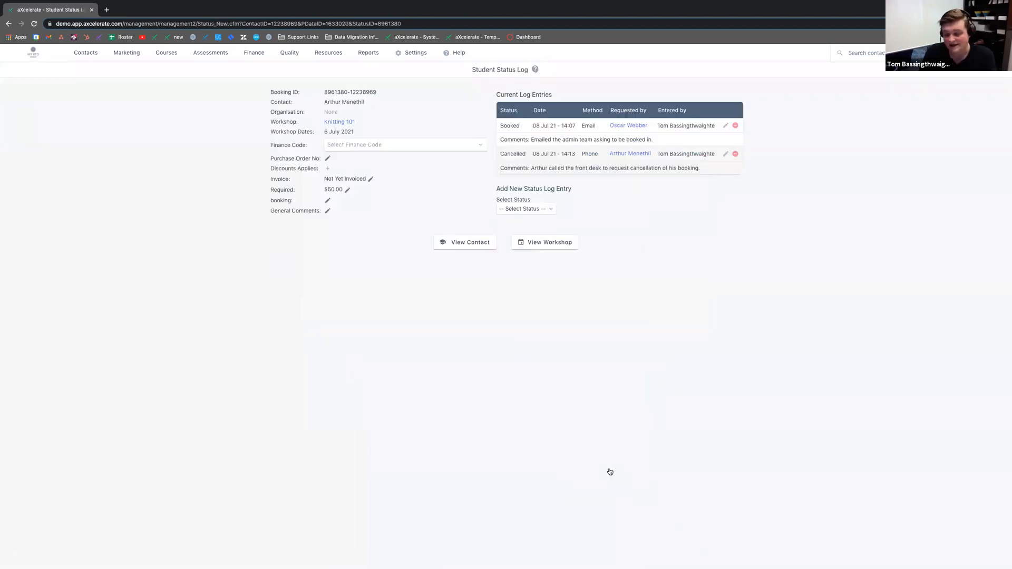
# Step: Submit a Booked status with a comment that the student called back, apologised and does want to attend
pyautogui.click(538, 210)
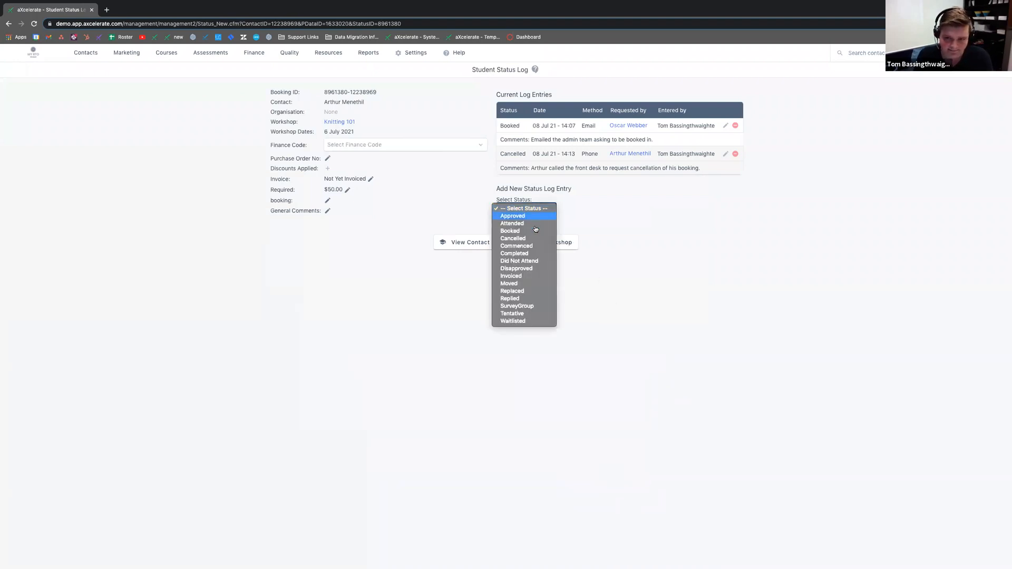
pyautogui.click(525, 232)
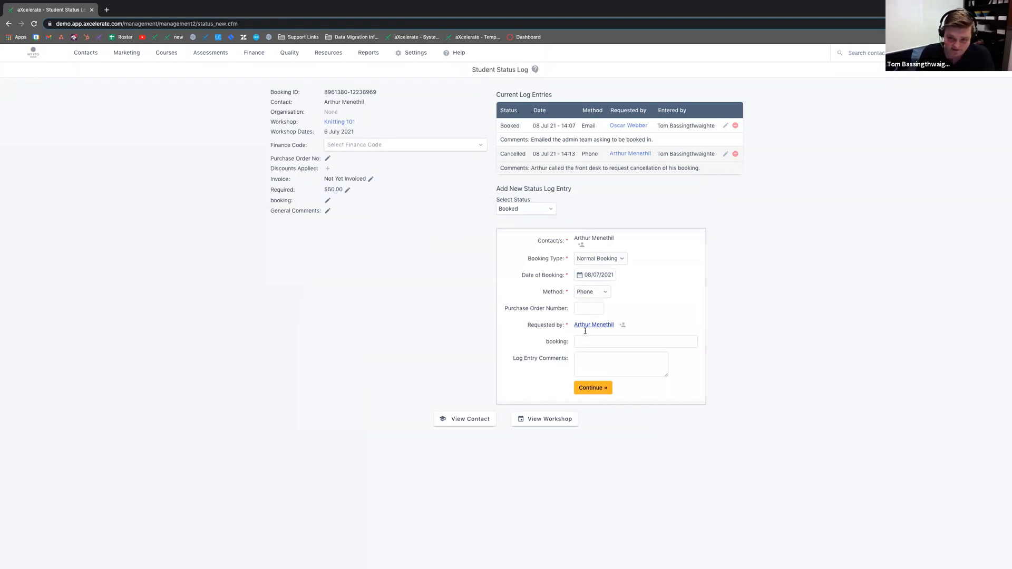
pyautogui.click(592, 362)
pyautogui.write('Arthur called back and apologised - he DOES want to attend')
pyautogui.click(593, 388)
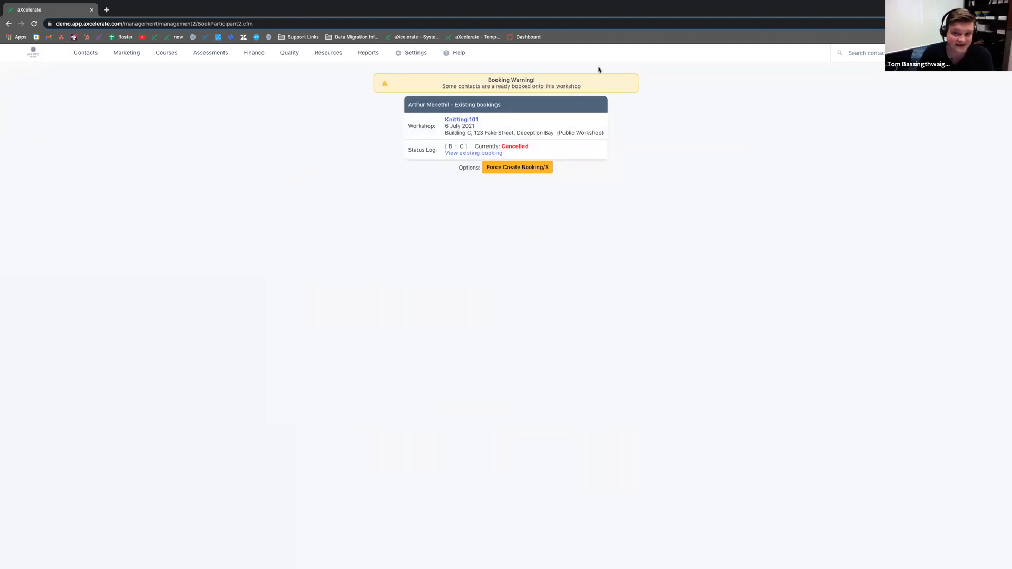
# Step: Force Create Booking/S past the warning about the existing cancelled Knitting 101 booking
pyautogui.moveTo(411, 53)
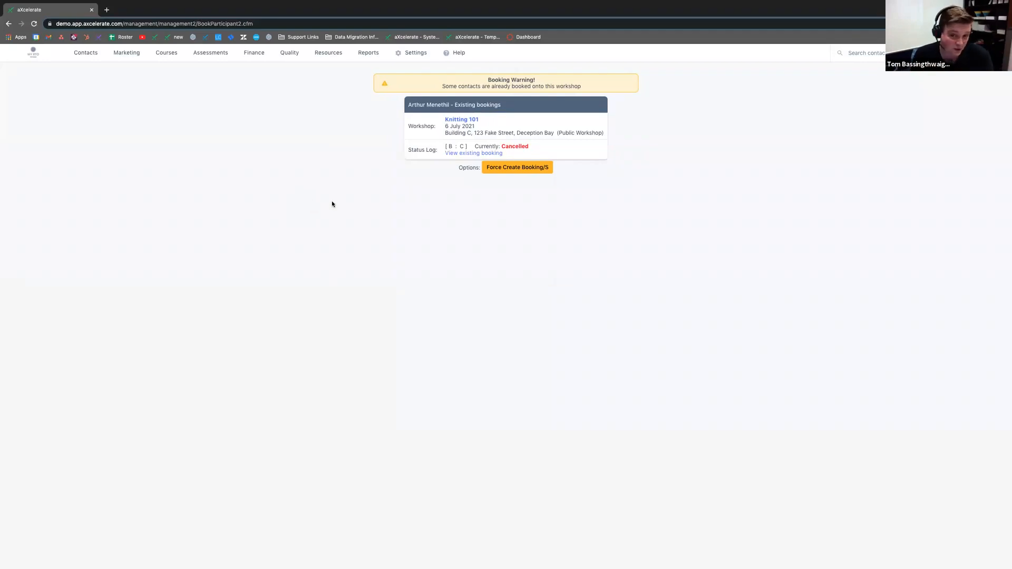
pyautogui.click(514, 171)
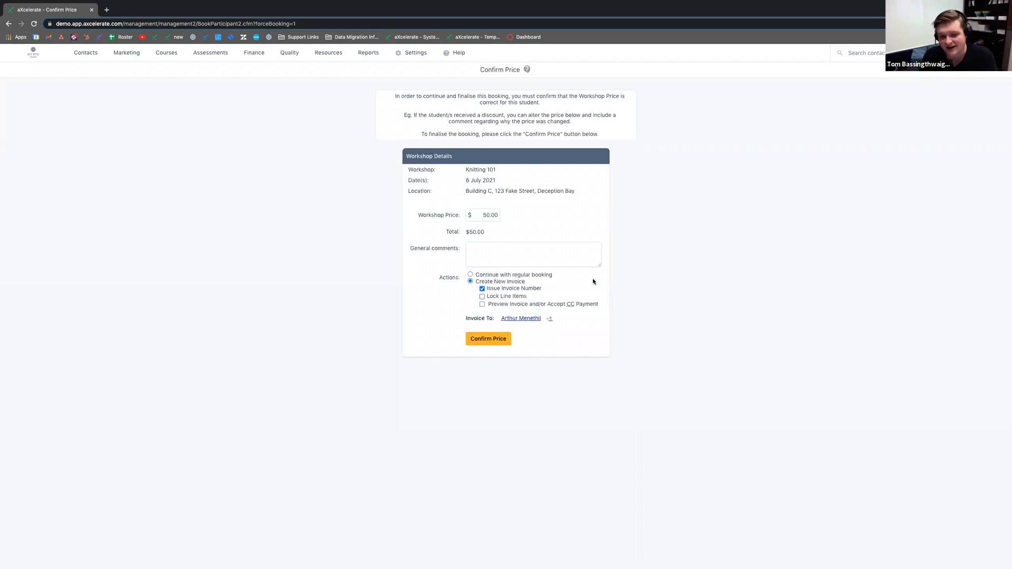
# Step: Confirm the $50.00 price as a regular booking without a new invoice, then open Knitting 101
pyautogui.click(521, 275)
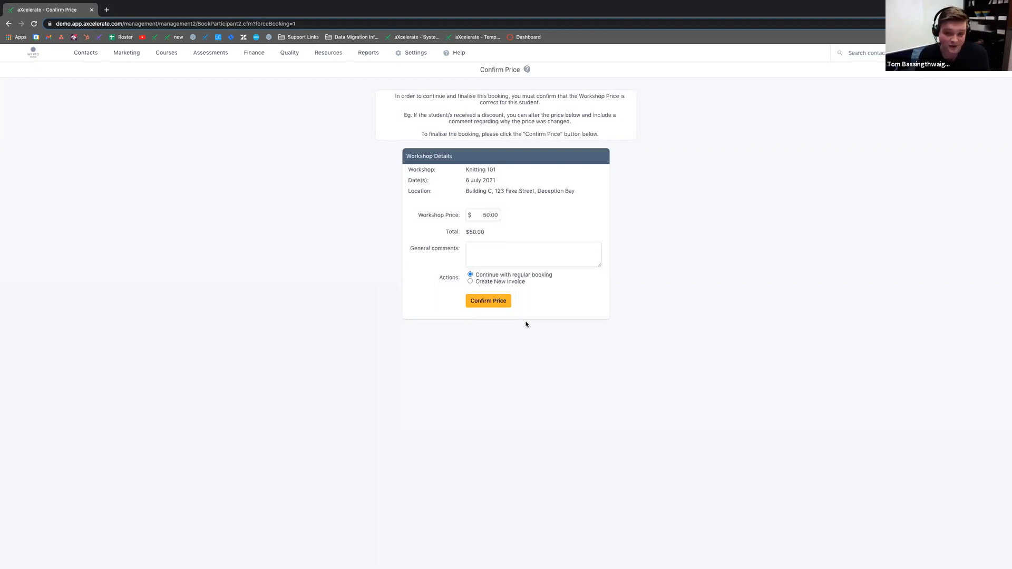
pyautogui.moveTo(526, 282); pyautogui.dragTo(478, 284)
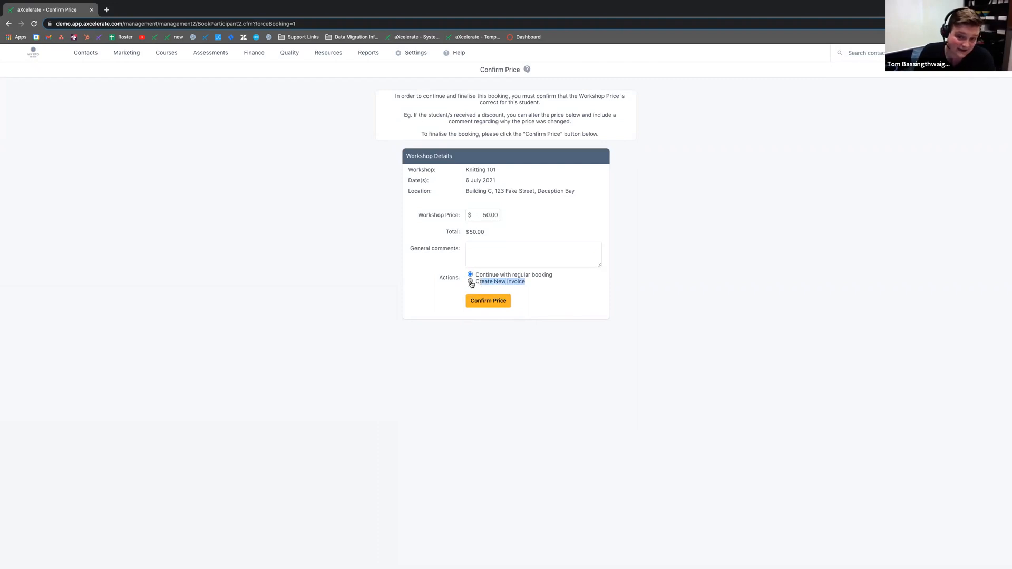
pyautogui.click(471, 283)
pyautogui.click(483, 289)
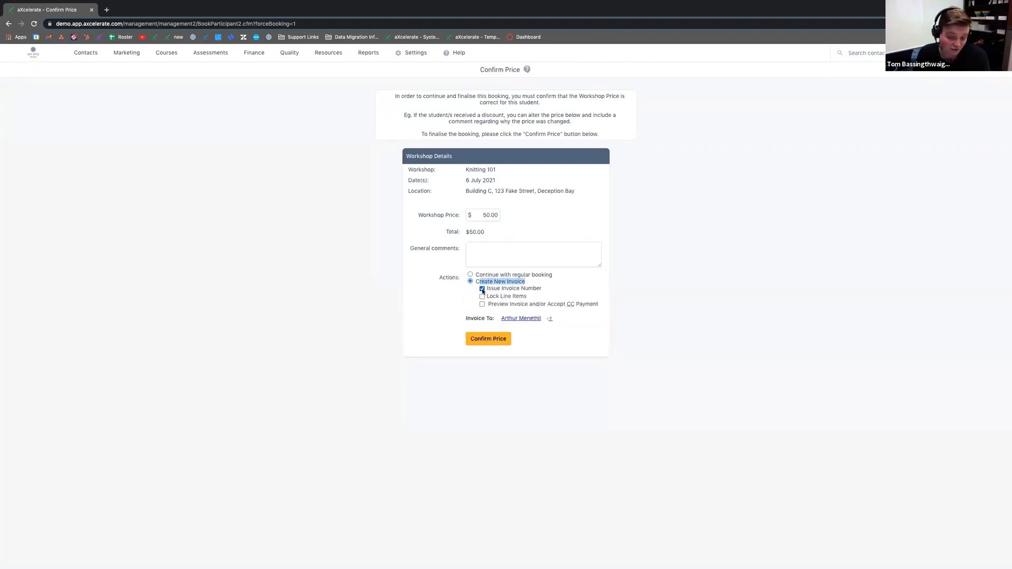
pyautogui.click(471, 275)
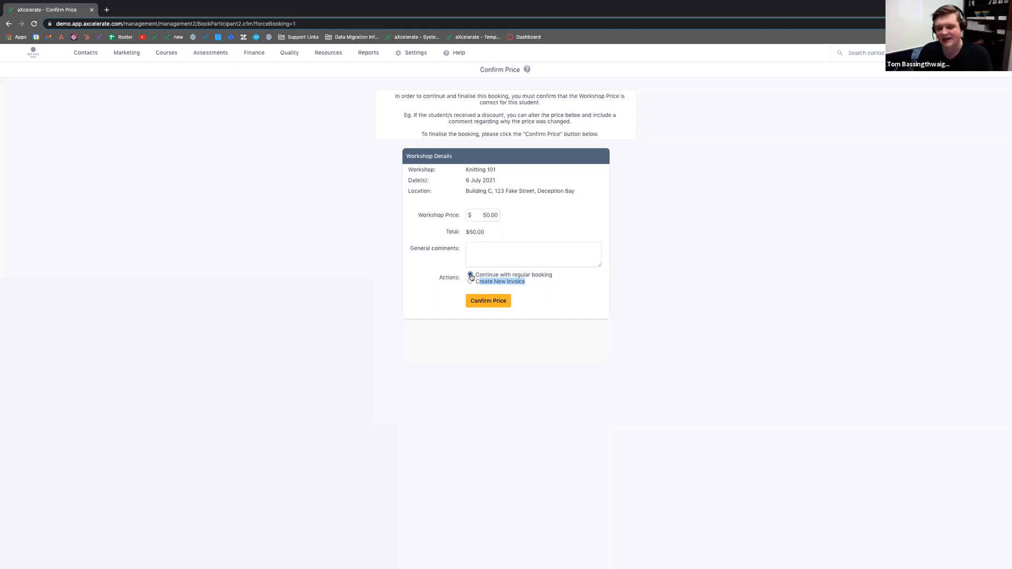
pyautogui.click(496, 305)
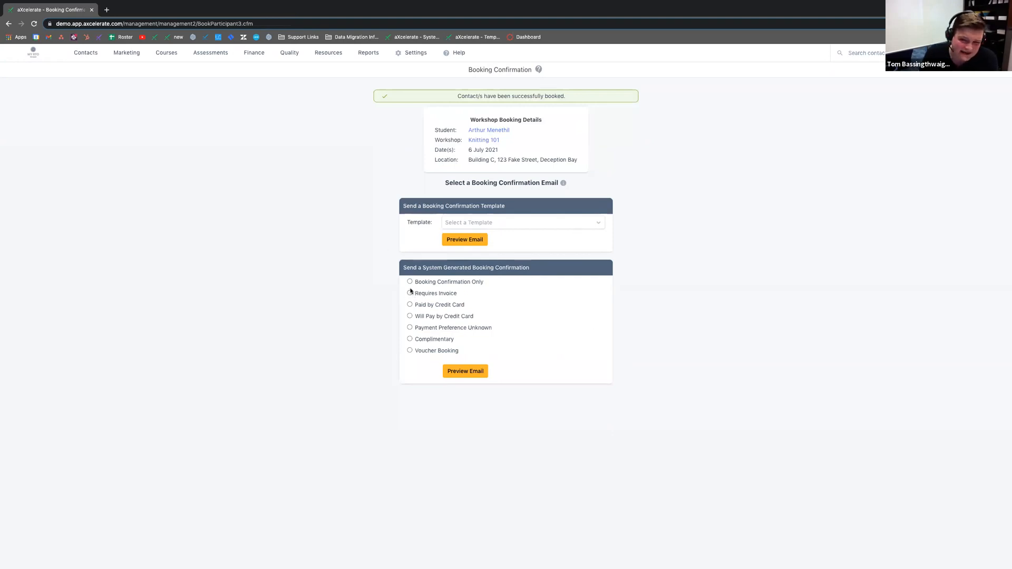
pyautogui.click(483, 141)
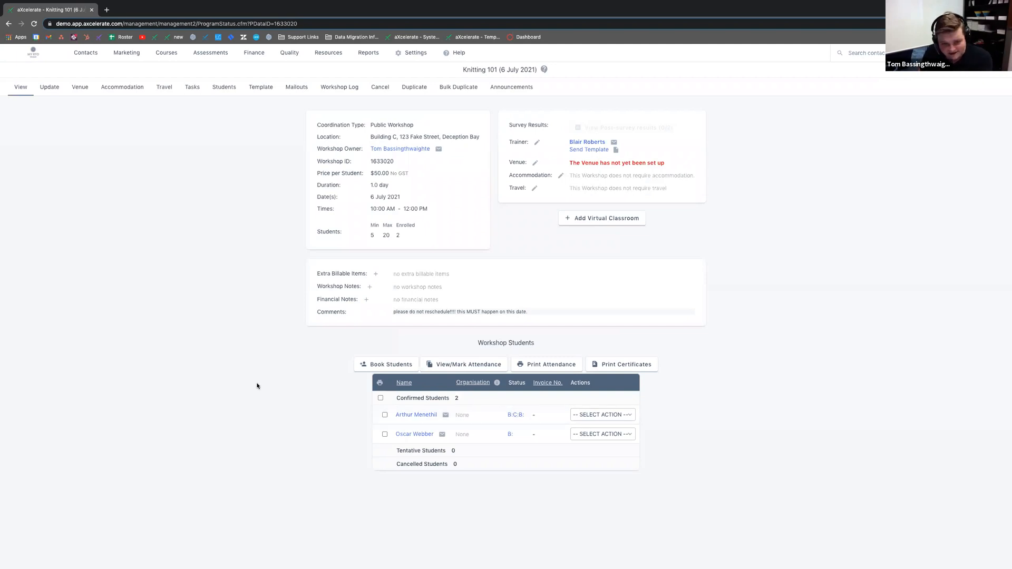
# Step: Open Mark Attendance for Knitting 101 and save the Tue 6 Jul, 10:00 AM–12:00 PM session dates
pyautogui.tripleClick(387, 197)
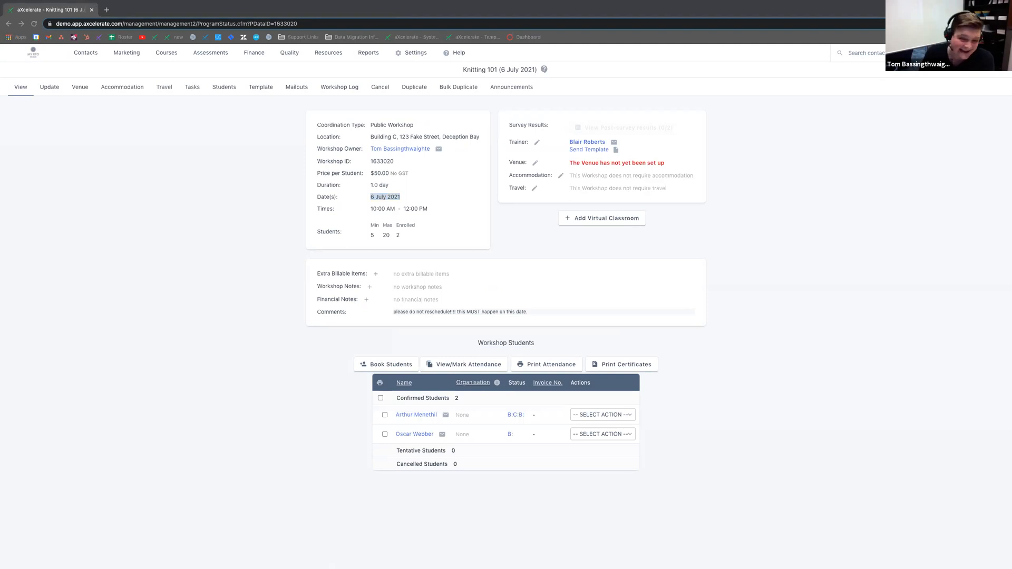
pyautogui.click(719, 369)
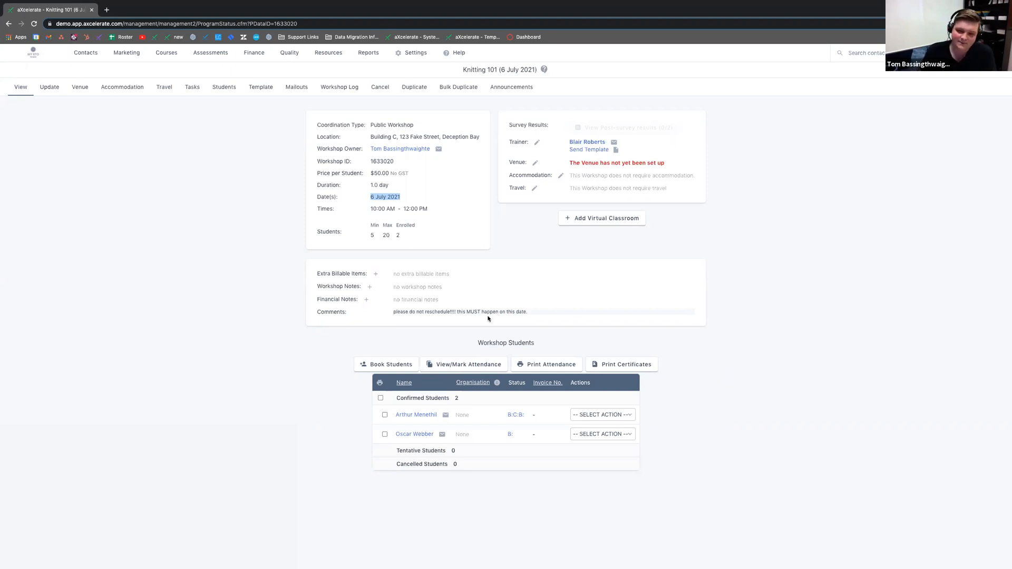
pyautogui.click(453, 368)
pyautogui.click(493, 176)
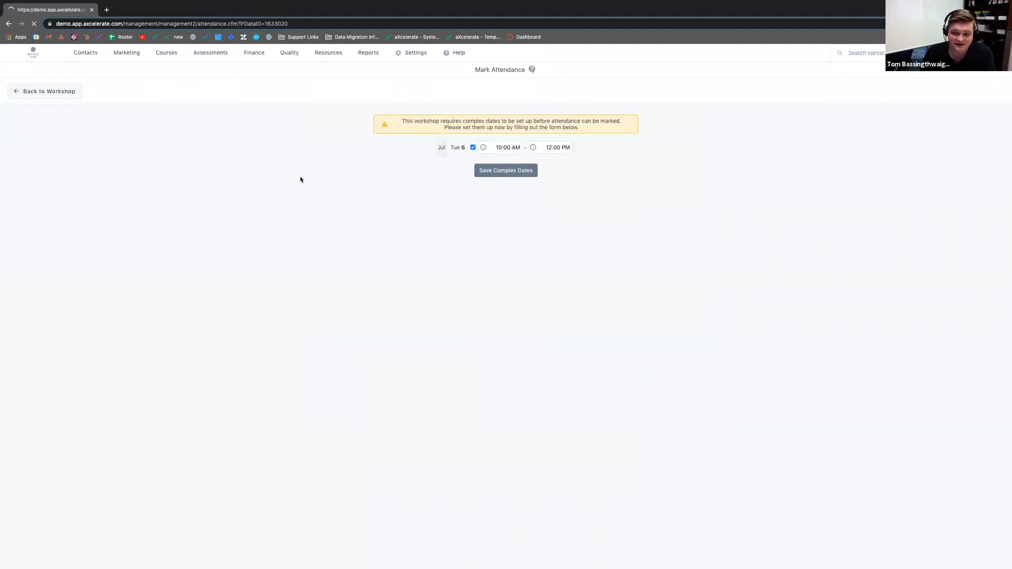
# Step: Select the Tue 6 Jul 2021 session and highlight its session time
pyautogui.click(484, 124)
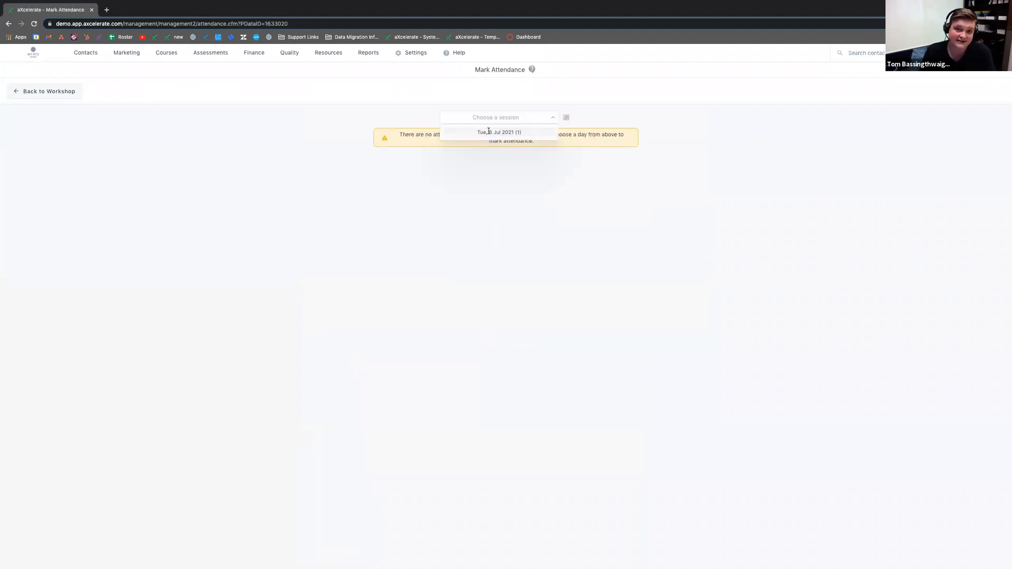
pyautogui.click(487, 132)
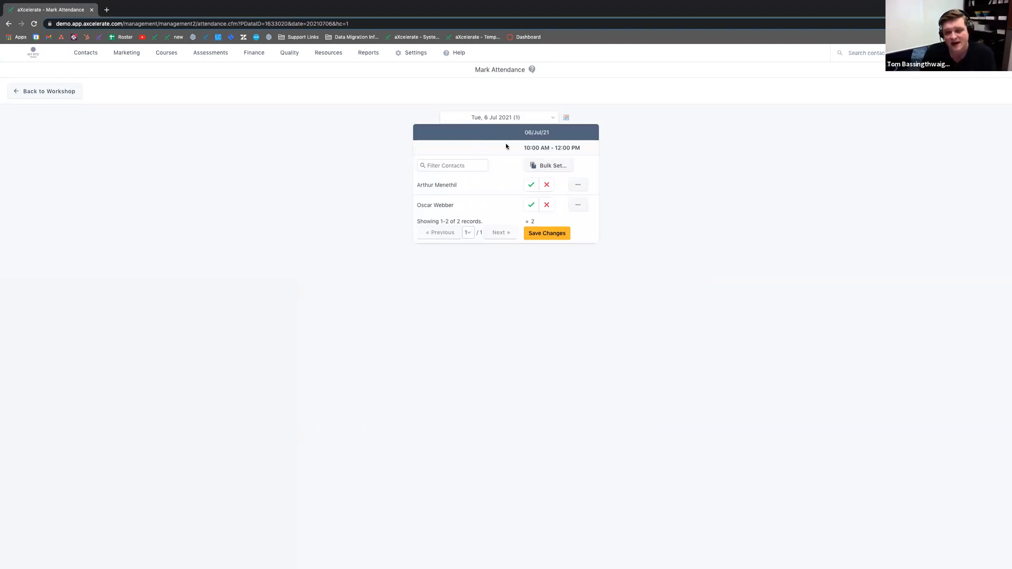
pyautogui.moveTo(523, 149); pyautogui.dragTo(582, 149)
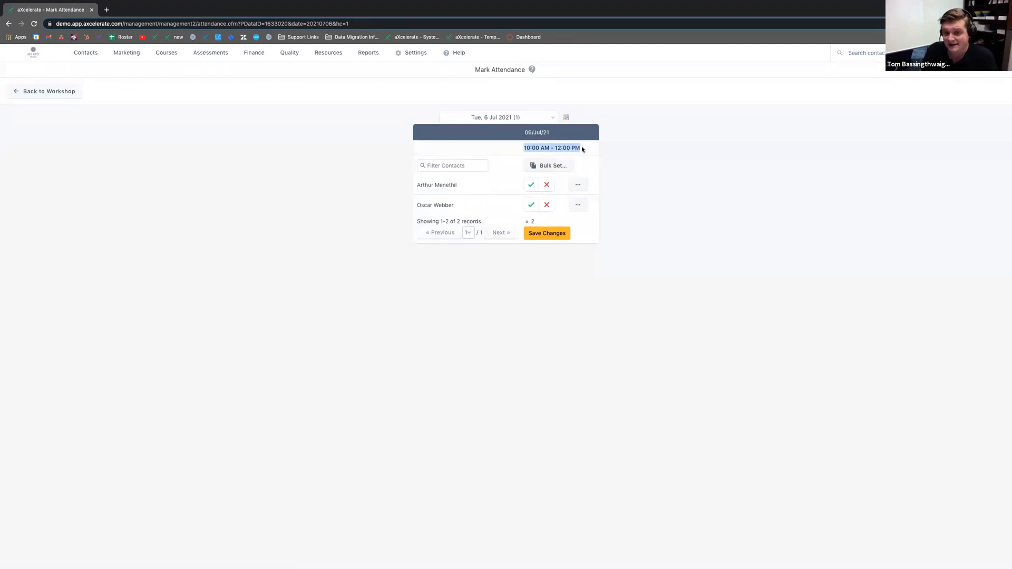
pyautogui.click(516, 131)
# Step: Mark the first student absent and the second present, save, and return to the workshop
pyautogui.click(548, 183)
pyautogui.click(531, 205)
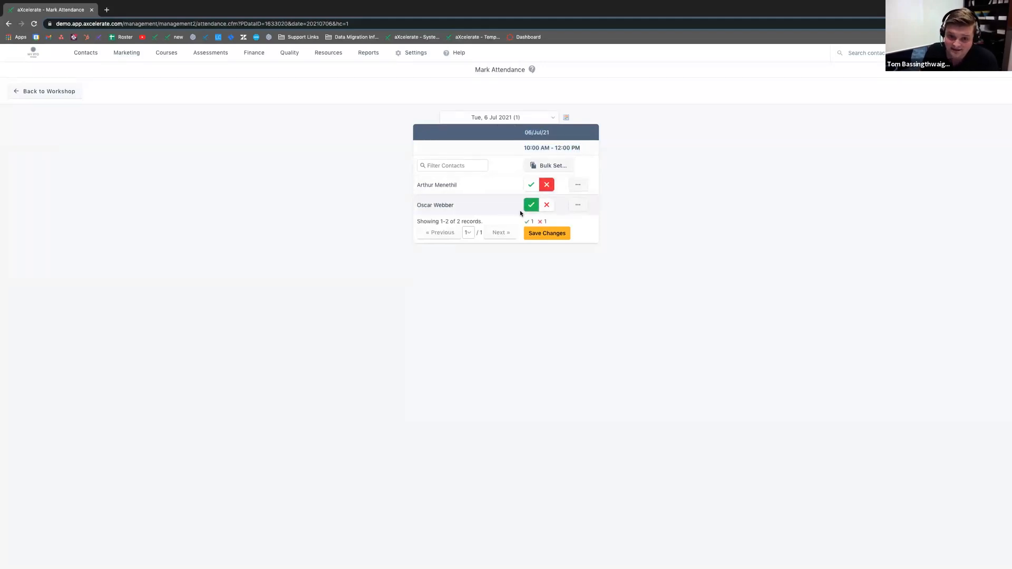
pyautogui.click(541, 233)
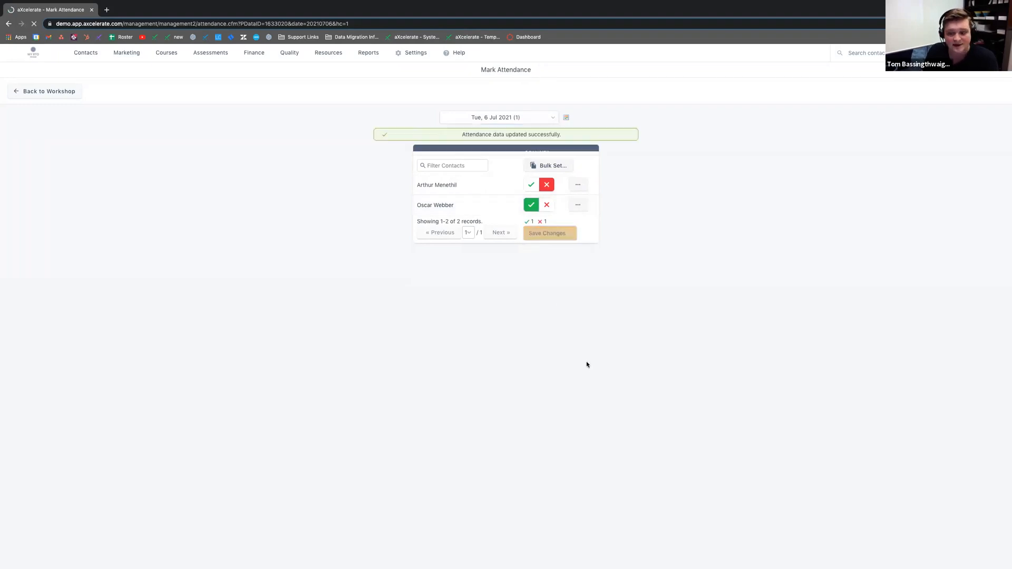
pyautogui.click(59, 94)
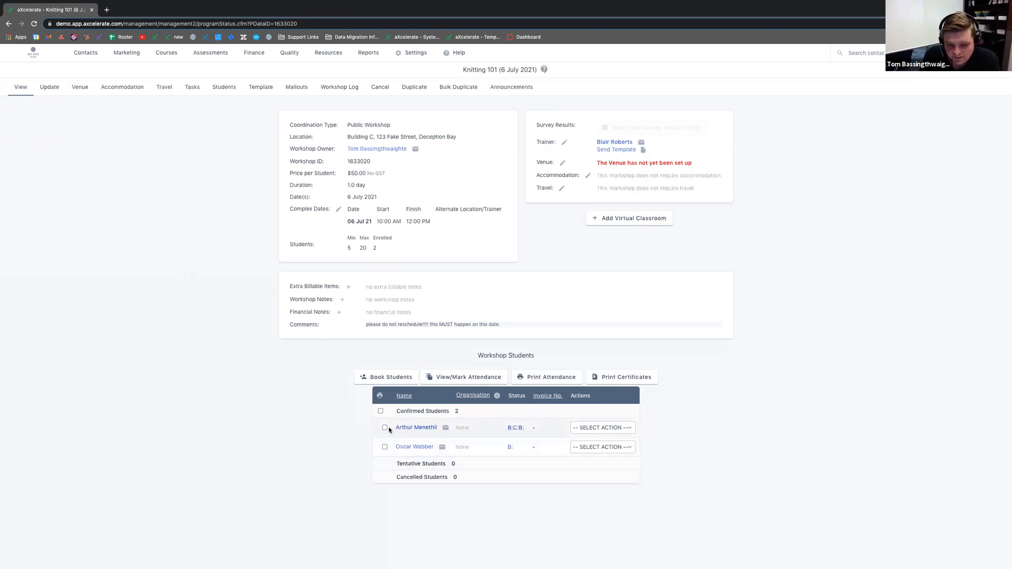
# Step: Add an Attended, In Person status entry with a partial no-show comment, then open it for editing
pyautogui.click(512, 430)
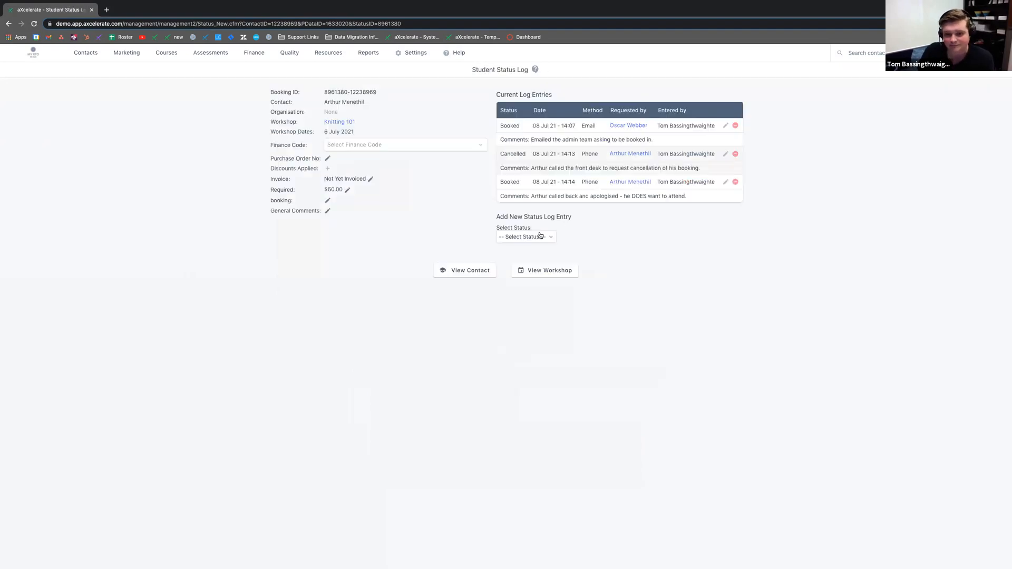
pyautogui.click(535, 238)
pyautogui.click(527, 252)
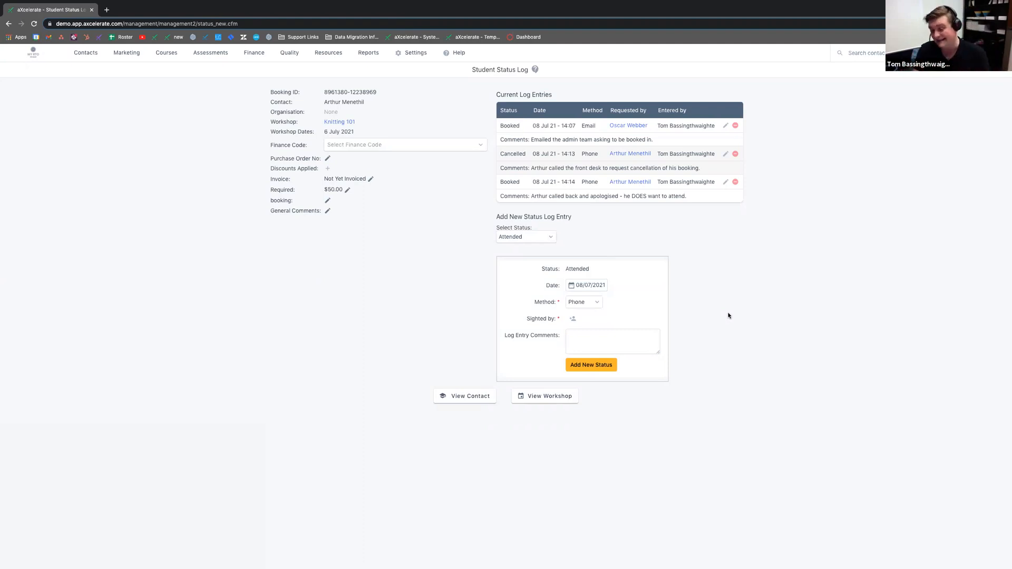
pyautogui.click(583, 304)
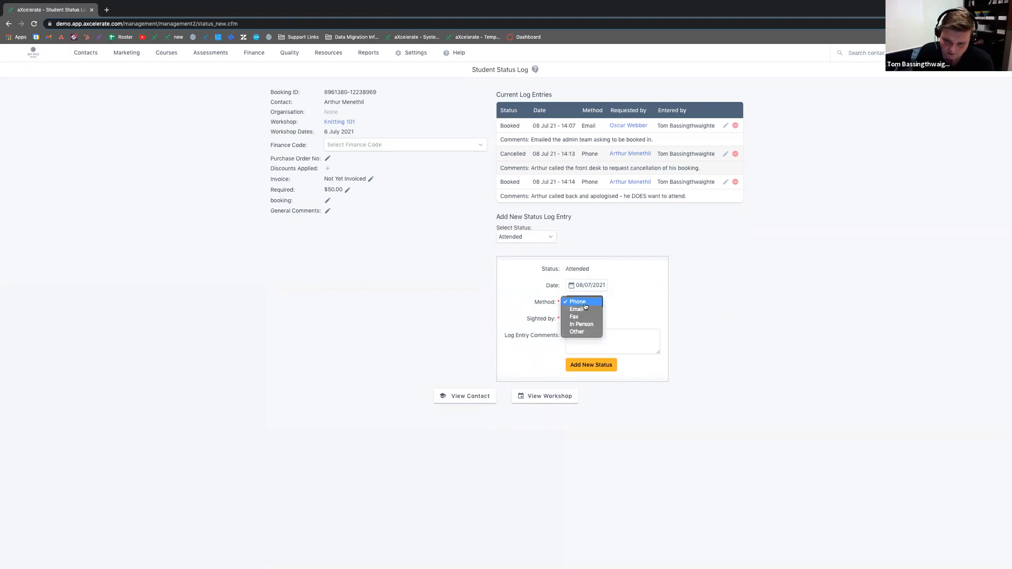
pyautogui.click(585, 325)
pyautogui.click(586, 336)
pyautogui.write('Arthur was a no-show')
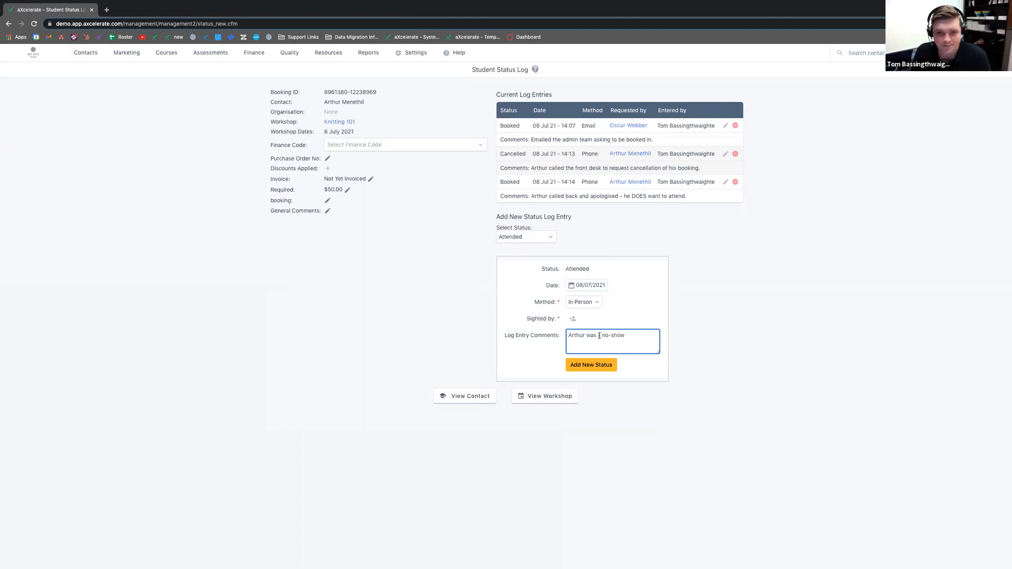
pyautogui.click(583, 364)
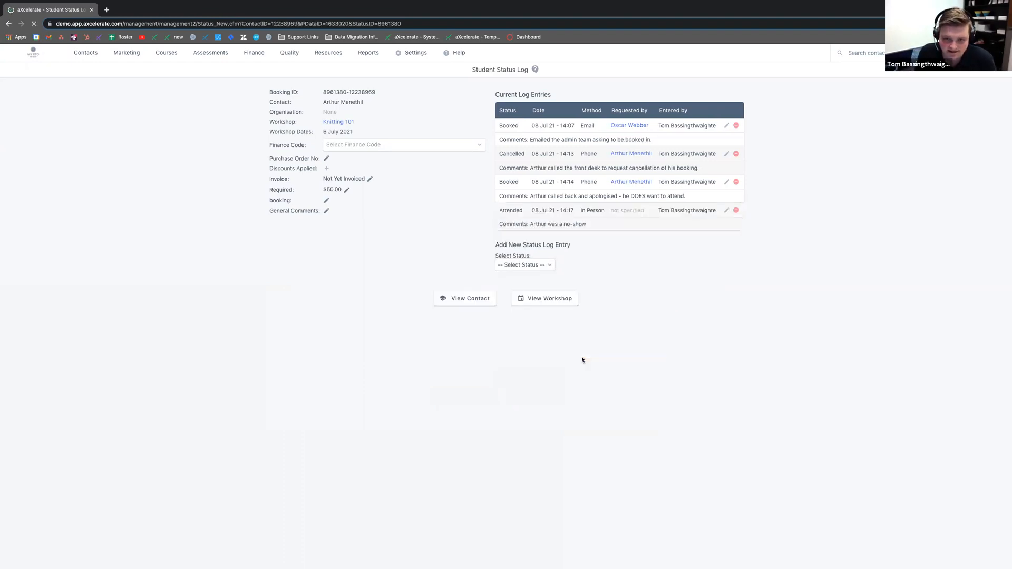
pyautogui.doubleClick(523, 215)
pyautogui.click(726, 211)
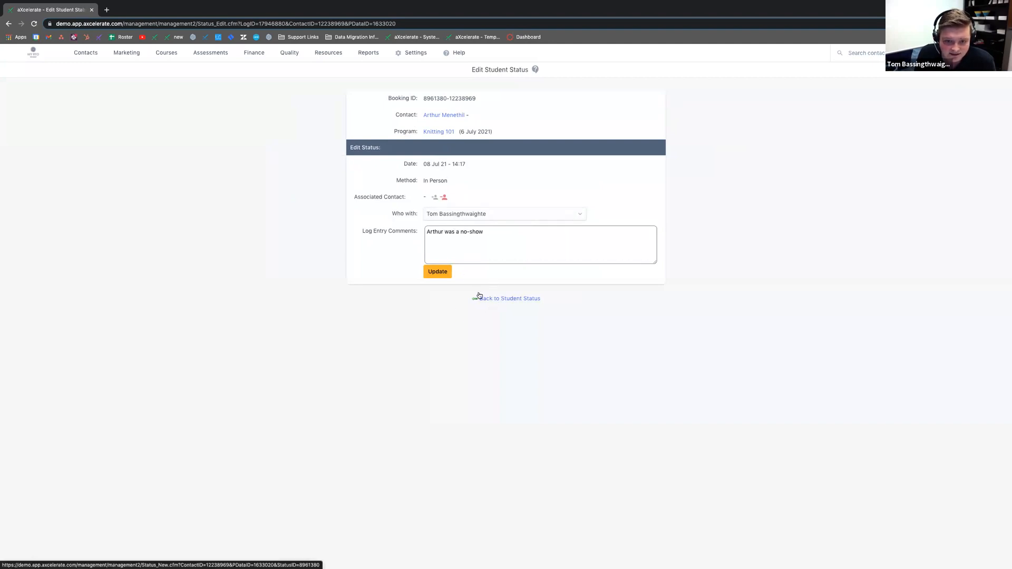
# Step: Delete the mistaken Attended entry from the first student's status log
pyautogui.click(518, 298)
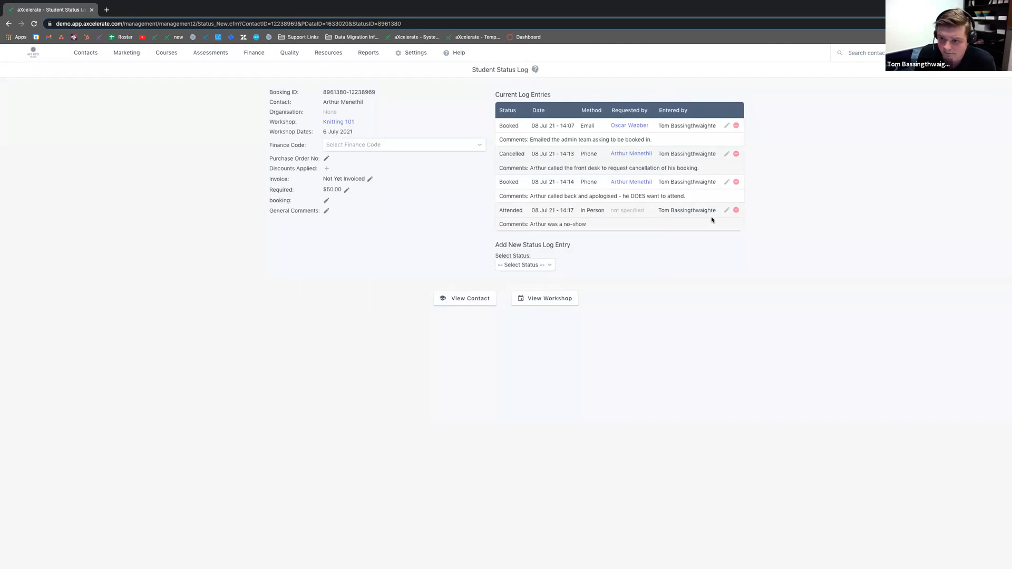
pyautogui.click(736, 211)
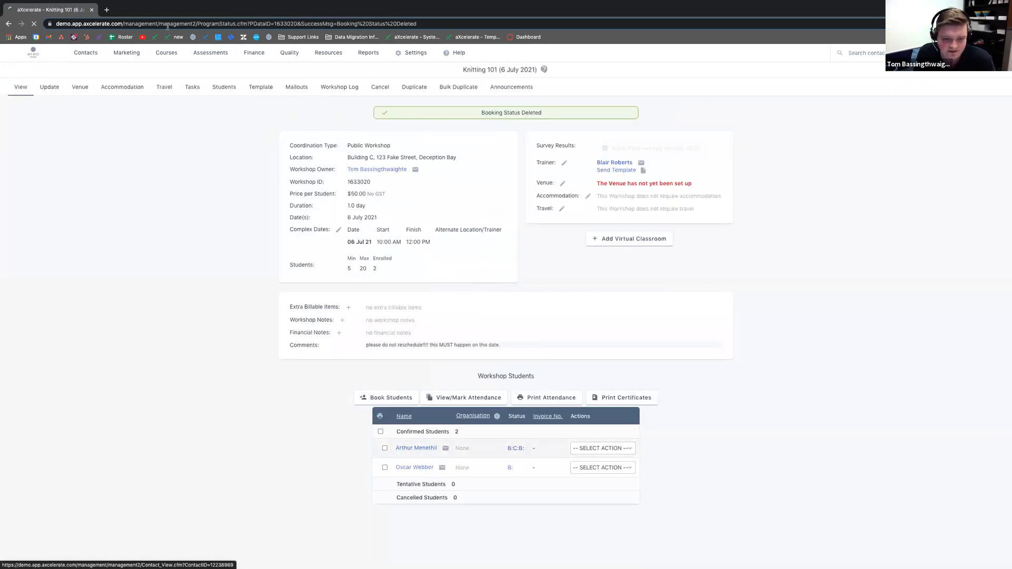
pyautogui.click(9, 23)
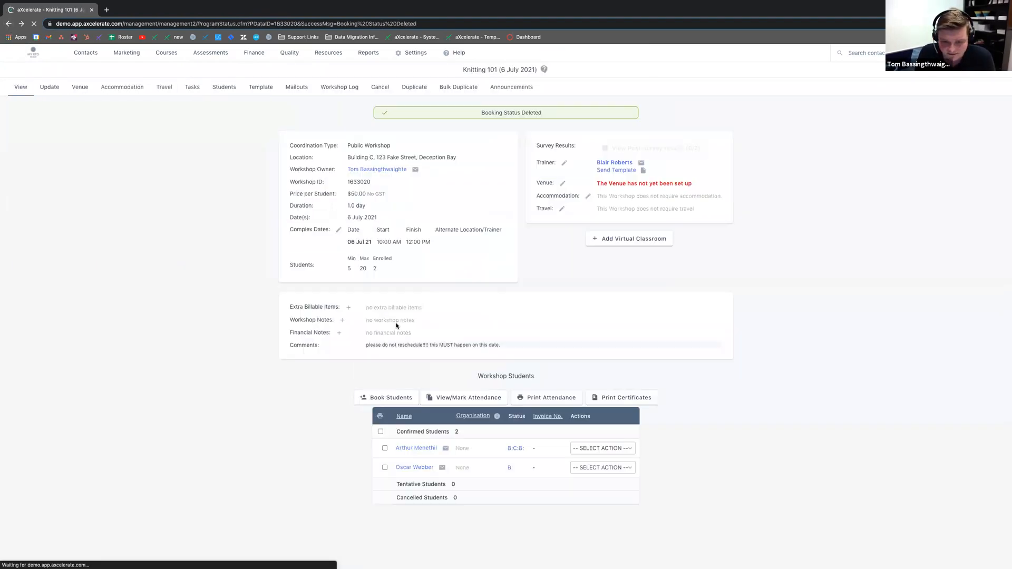
# Step: Log Did Not Attend, In Person, with a no-show comment, then return to Knitting 101
pyautogui.click(511, 449)
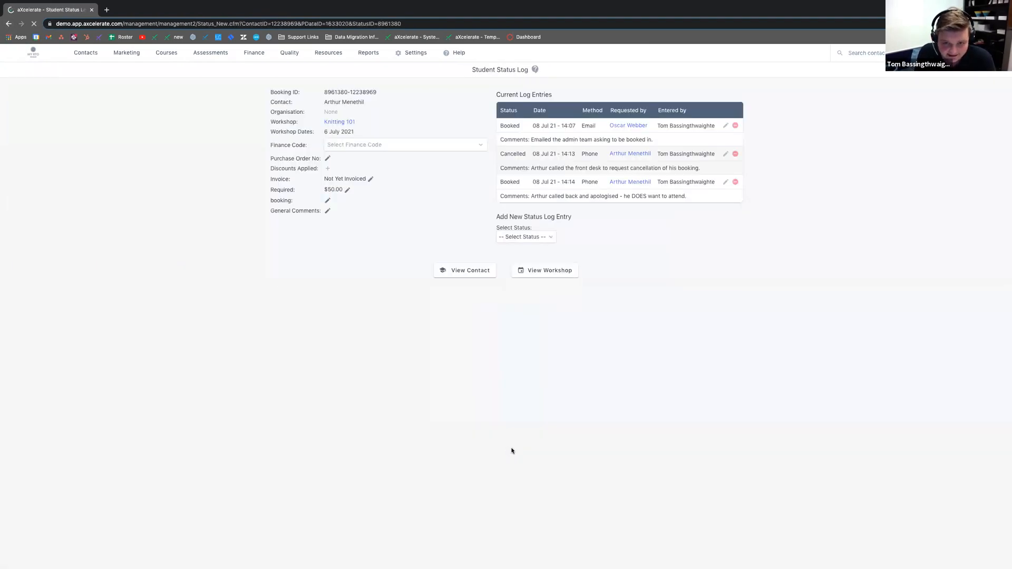
pyautogui.click(541, 238)
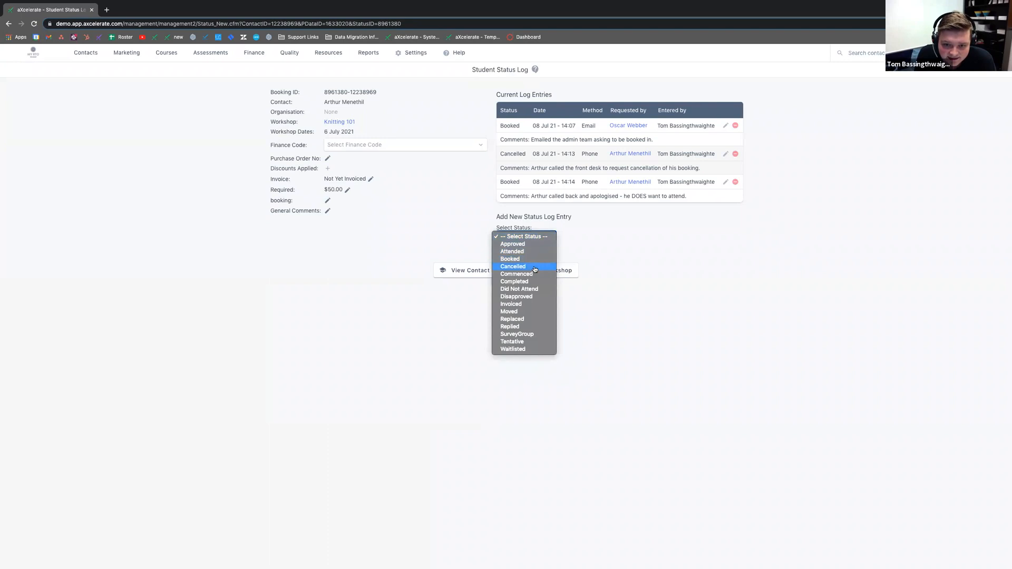
pyautogui.click(527, 289)
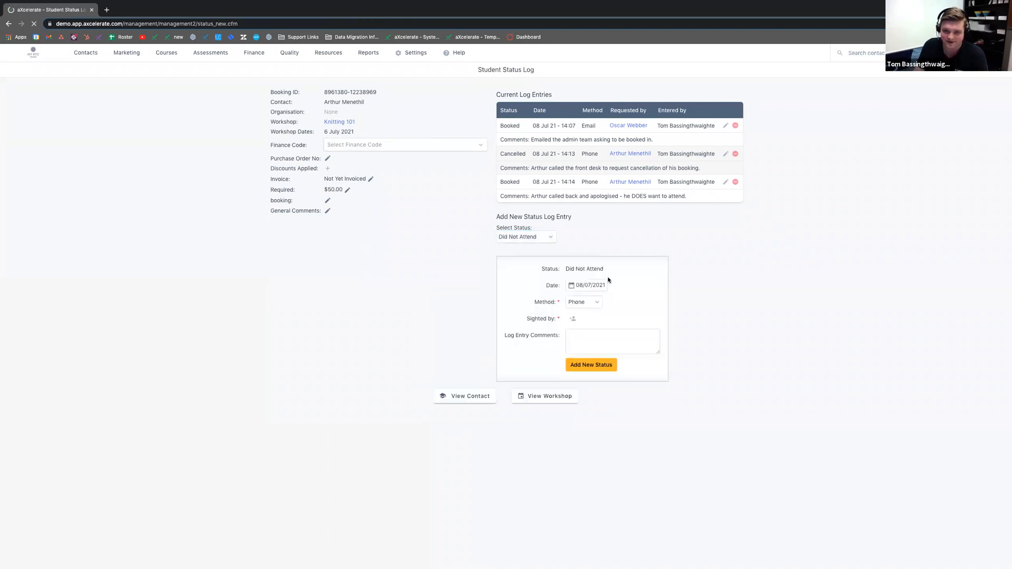
pyautogui.click(586, 302)
pyautogui.click(595, 345)
pyautogui.click(594, 345)
pyautogui.write('Arthur was a no-show.')
pyautogui.click(614, 365)
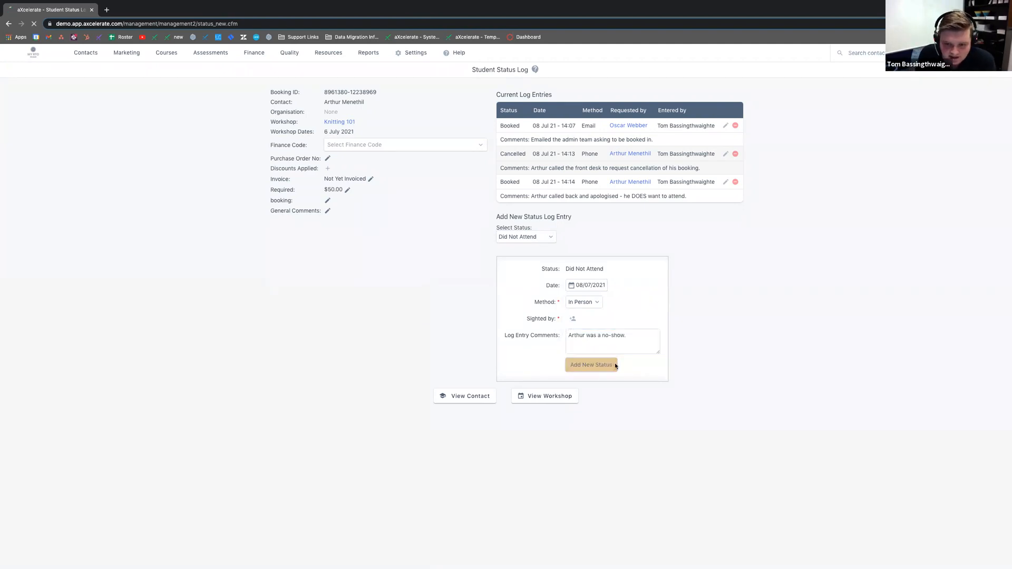
pyautogui.click(331, 121)
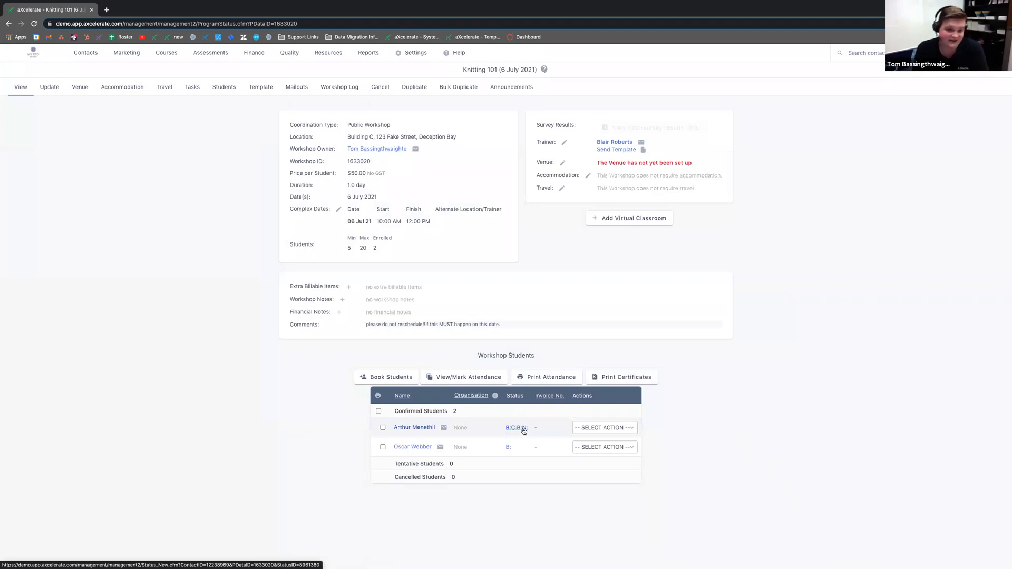
# Step: Log the second student as Attended, In Person, then go back to the Knitting 101 page
pyautogui.click(509, 448)
pyautogui.click(520, 180)
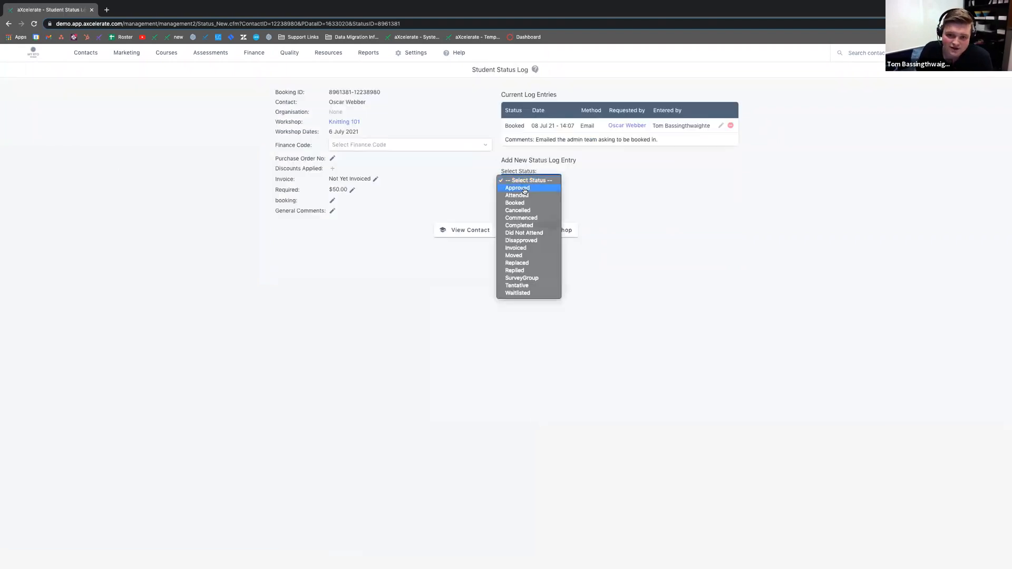
pyautogui.click(519, 195)
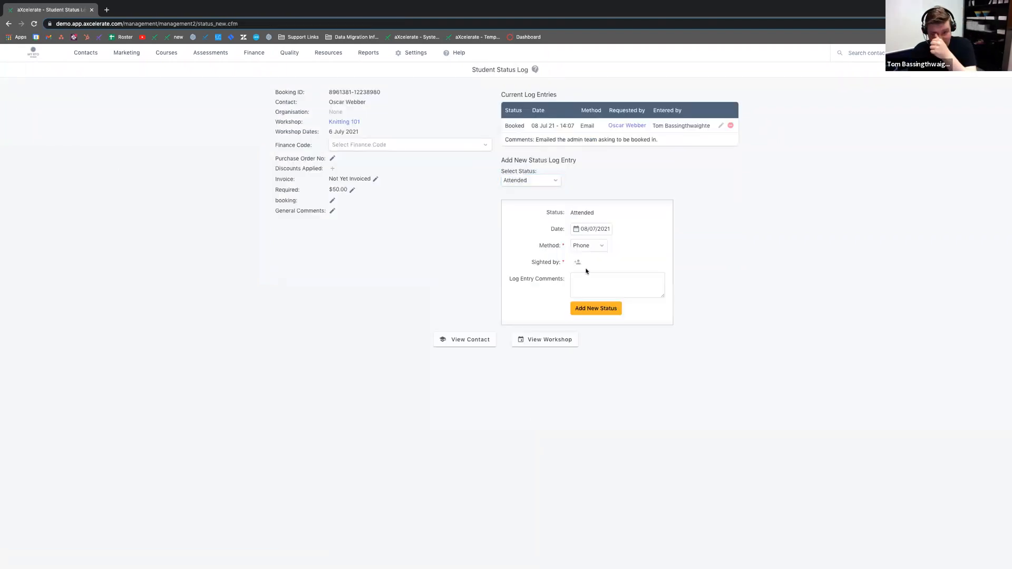
pyautogui.click(588, 246)
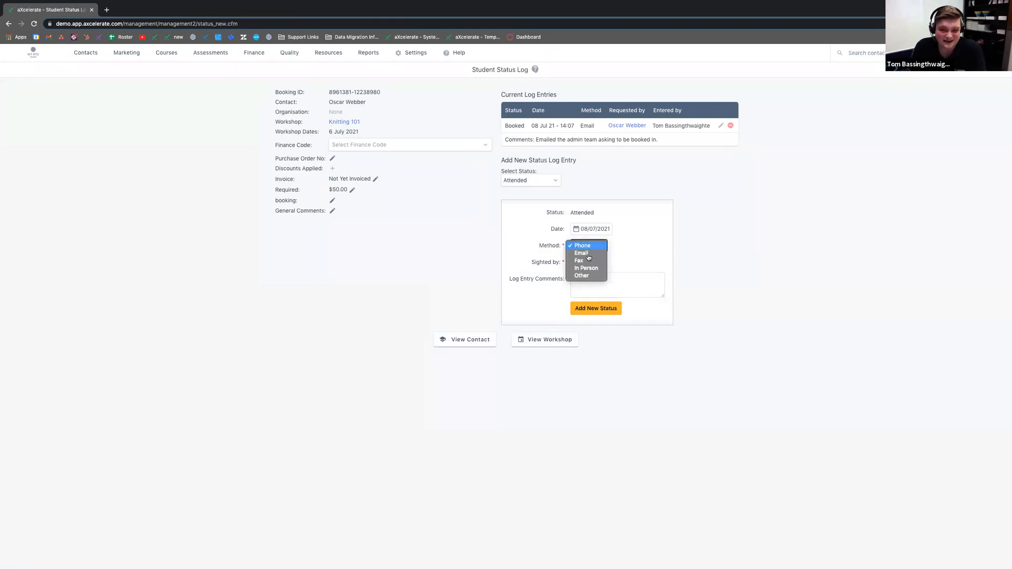
pyautogui.click(592, 268)
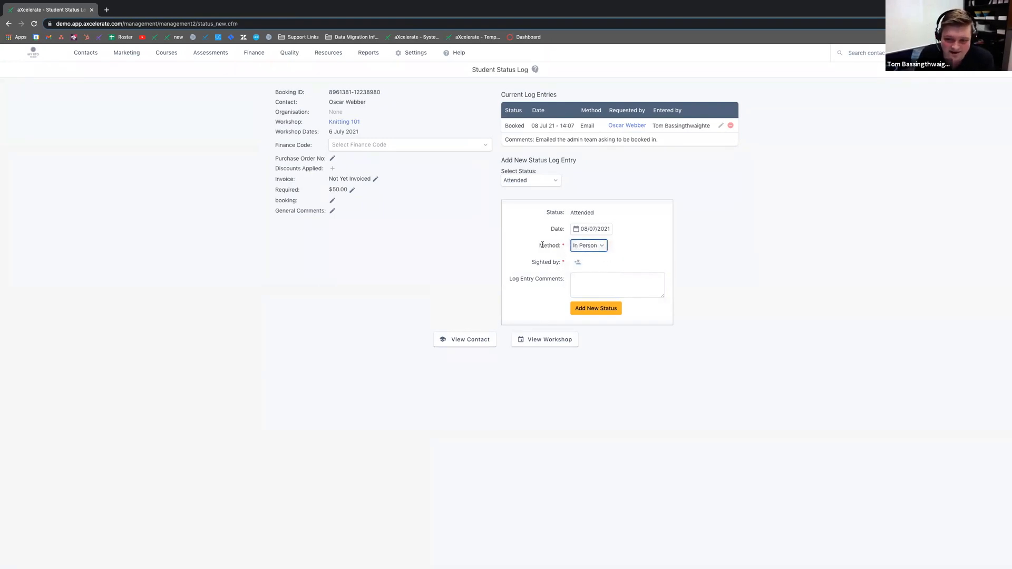
pyautogui.doubleClick(588, 212)
pyautogui.click(584, 310)
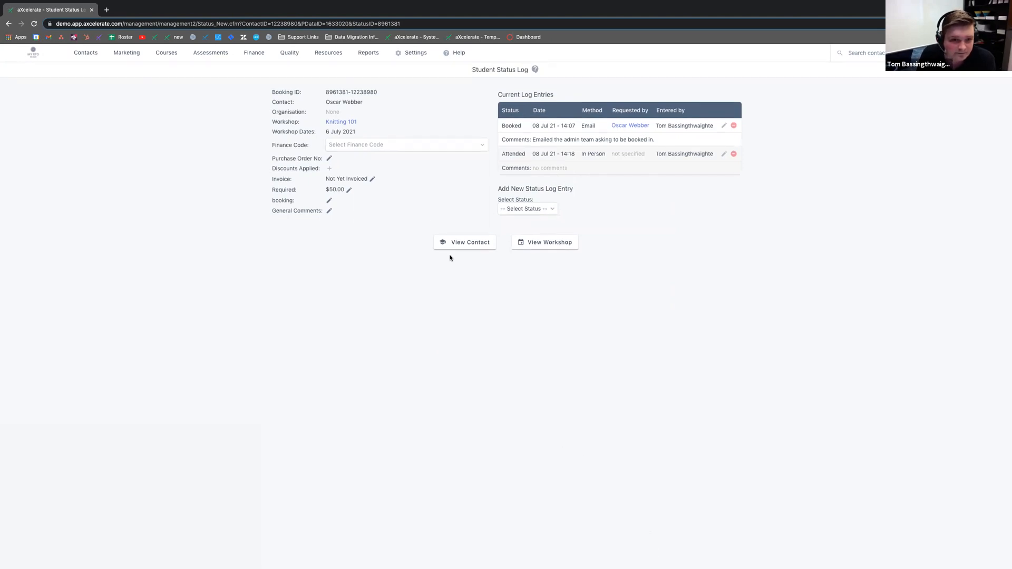
pyautogui.click(344, 123)
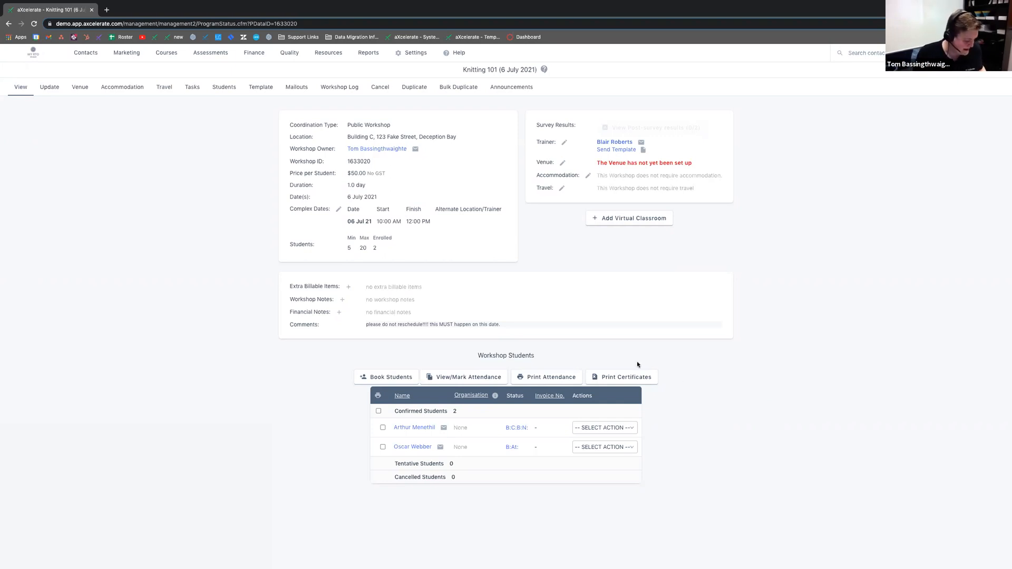
# Step: List all workshops and open the CPR Refresher (6 & 7 July 2021) in-house workshop record
pyautogui.moveTo(160, 53)
pyautogui.click(170, 99)
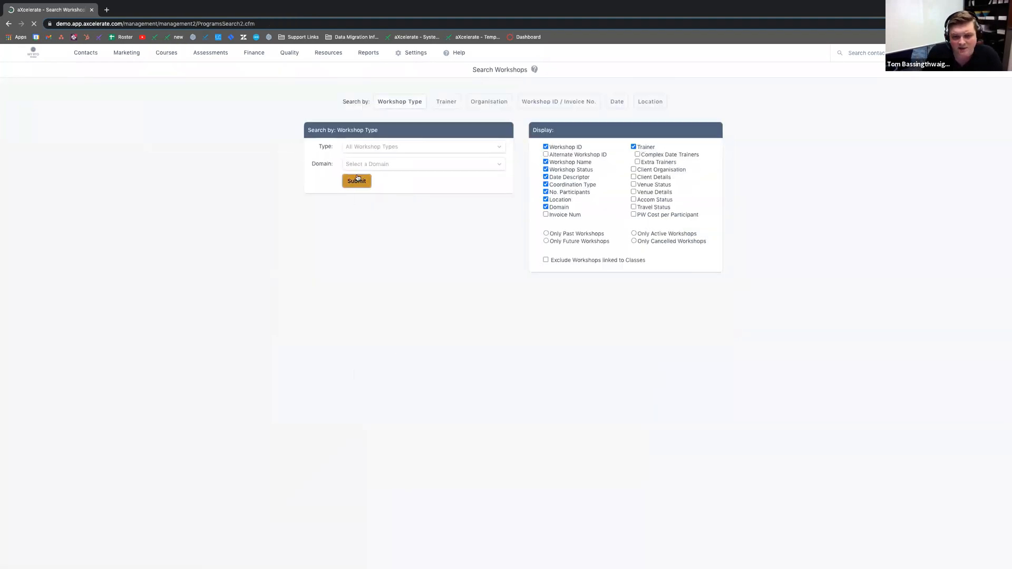
pyautogui.click(356, 181)
pyautogui.moveTo(332, 271); pyautogui.dragTo(780, 288)
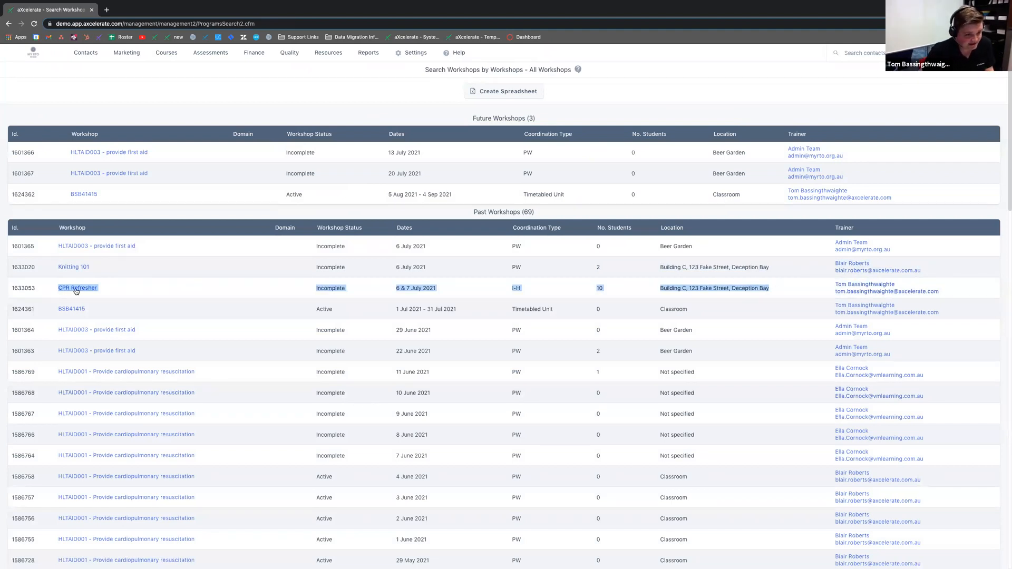
pyautogui.click(497, 295)
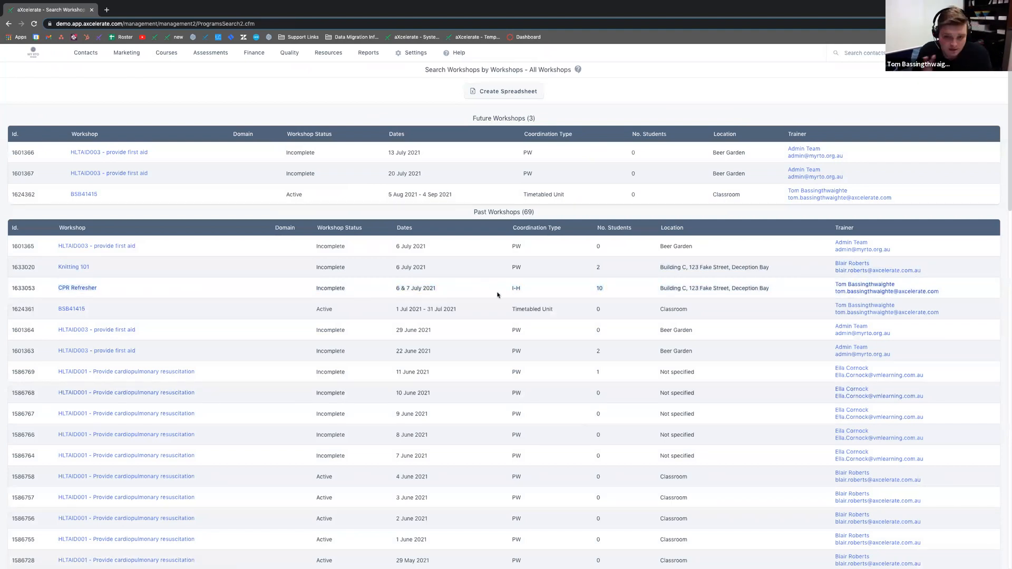
pyautogui.moveTo(510, 288); pyautogui.dragTo(518, 286)
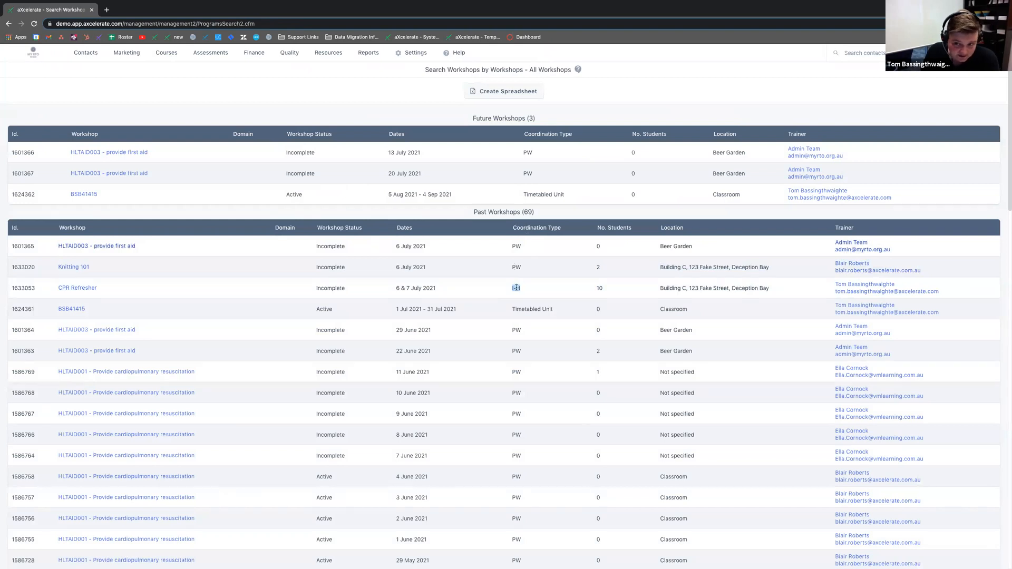
pyautogui.click(66, 289)
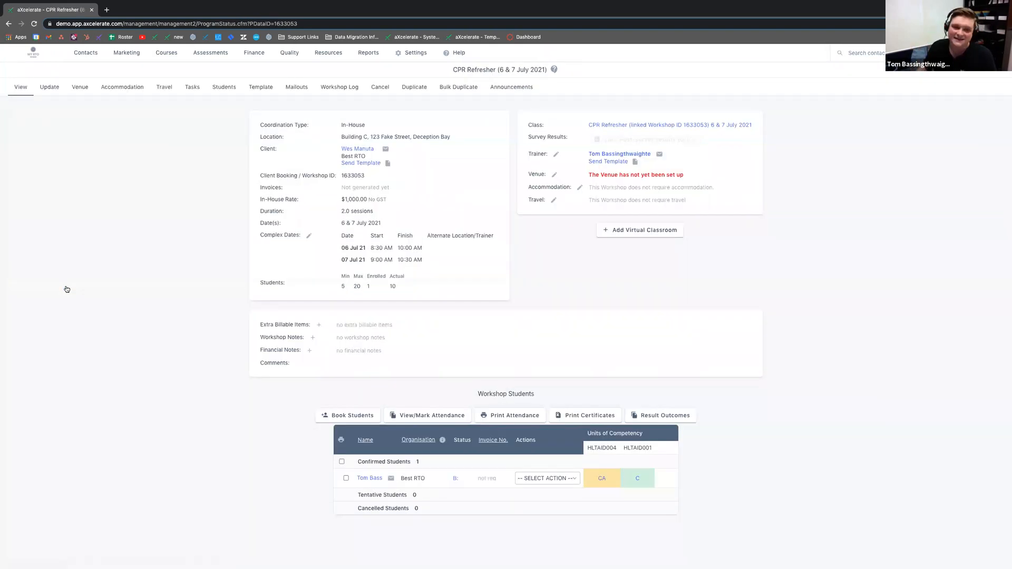
# Step: Switch back to the browser's desktop space from the spaces overview
pyautogui.hotkey('ctrl', 'Up')
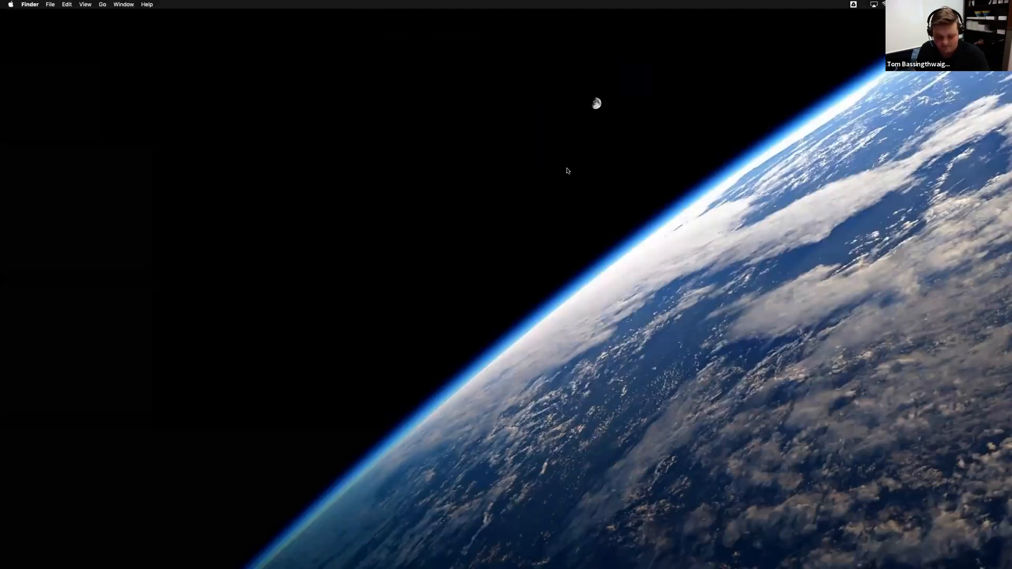
pyautogui.hotkey('ctrl', 'Up')
pyautogui.click(615, 30)
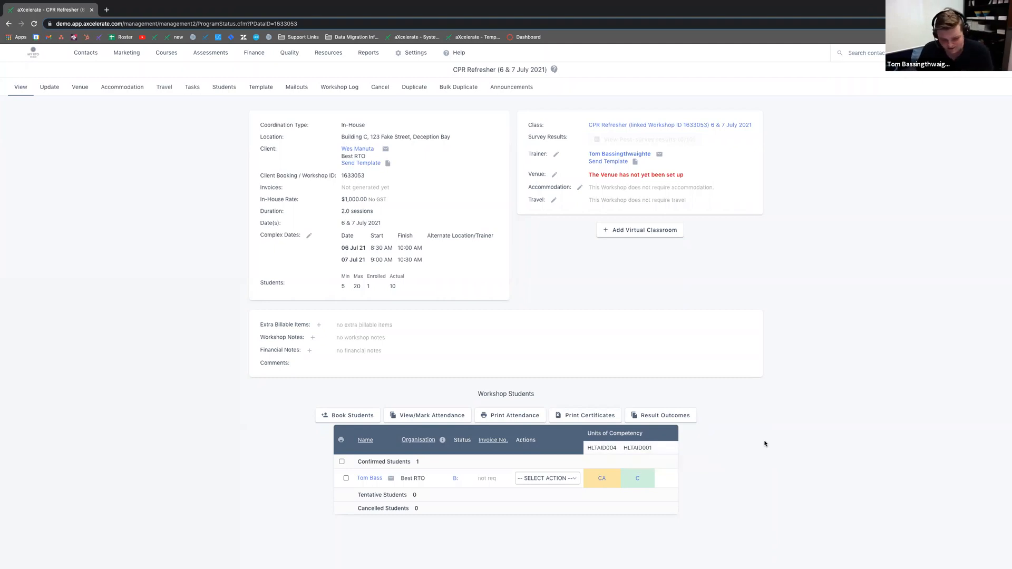
# Step: Check the in-house type, client and rate, then open Add Students to CPR Refresher
pyautogui.click(340, 417)
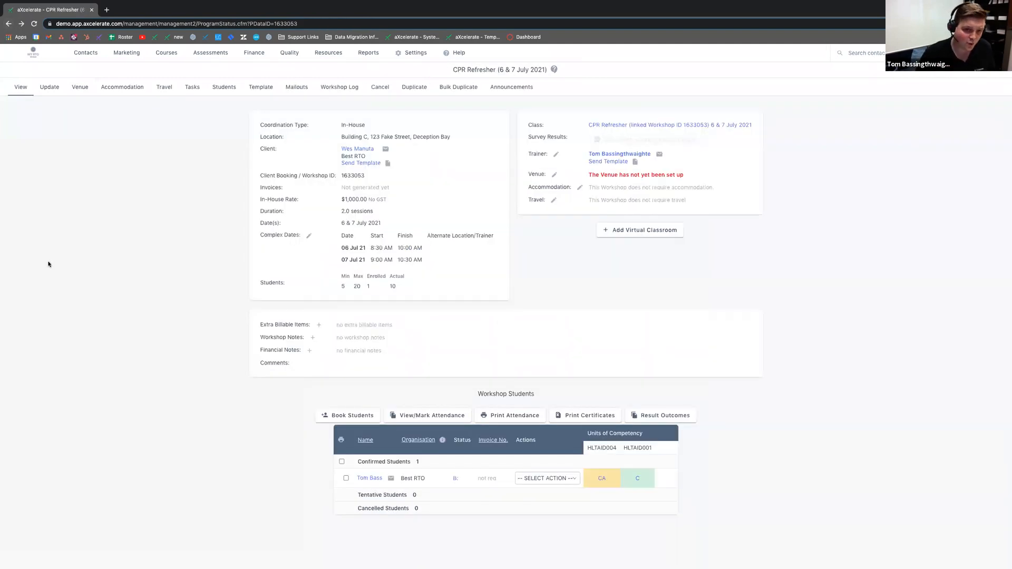
pyautogui.moveTo(369, 126); pyautogui.dragTo(342, 125)
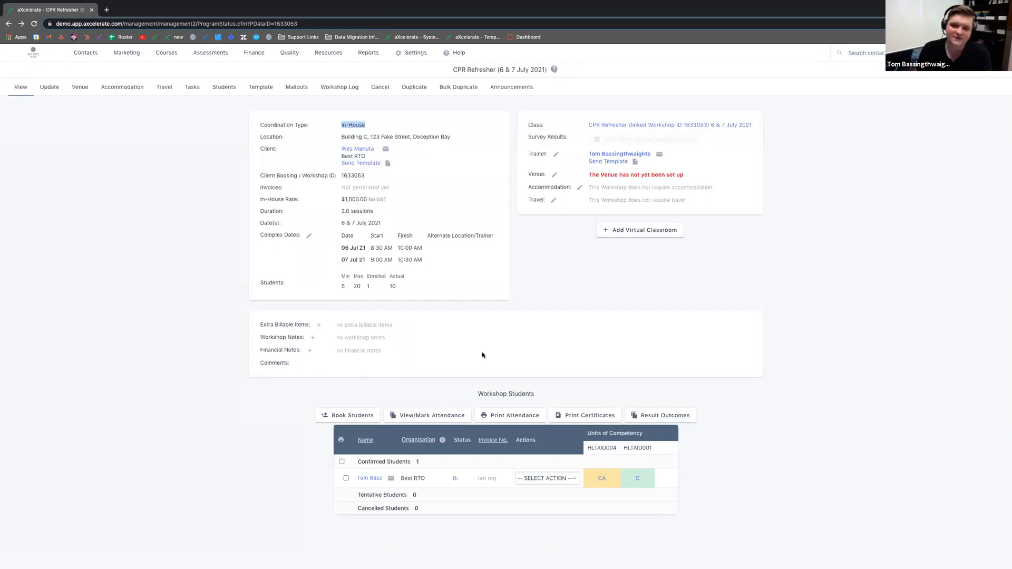
pyautogui.moveTo(376, 149); pyautogui.dragTo(341, 157)
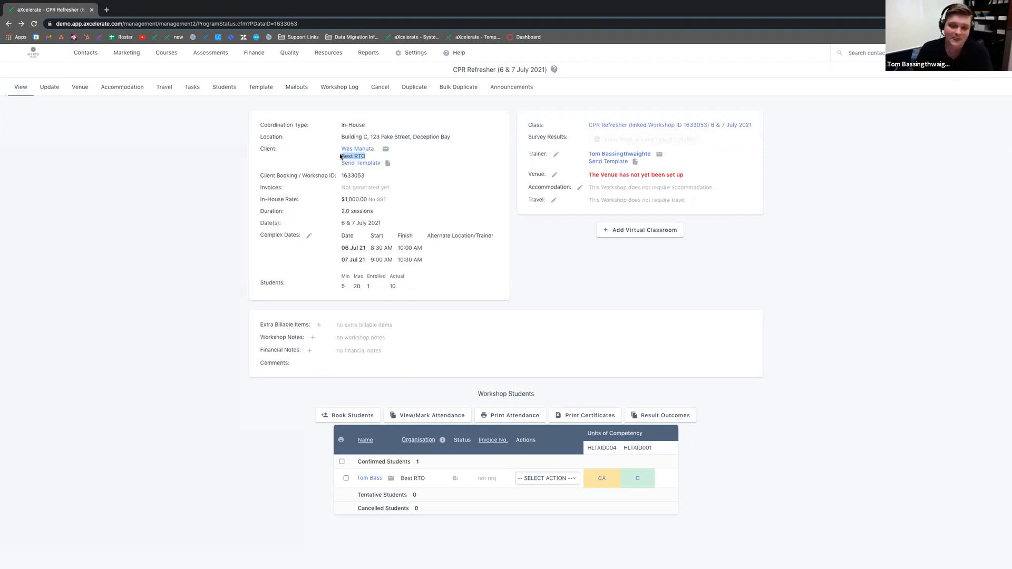
pyautogui.moveTo(367, 200); pyautogui.dragTo(258, 202)
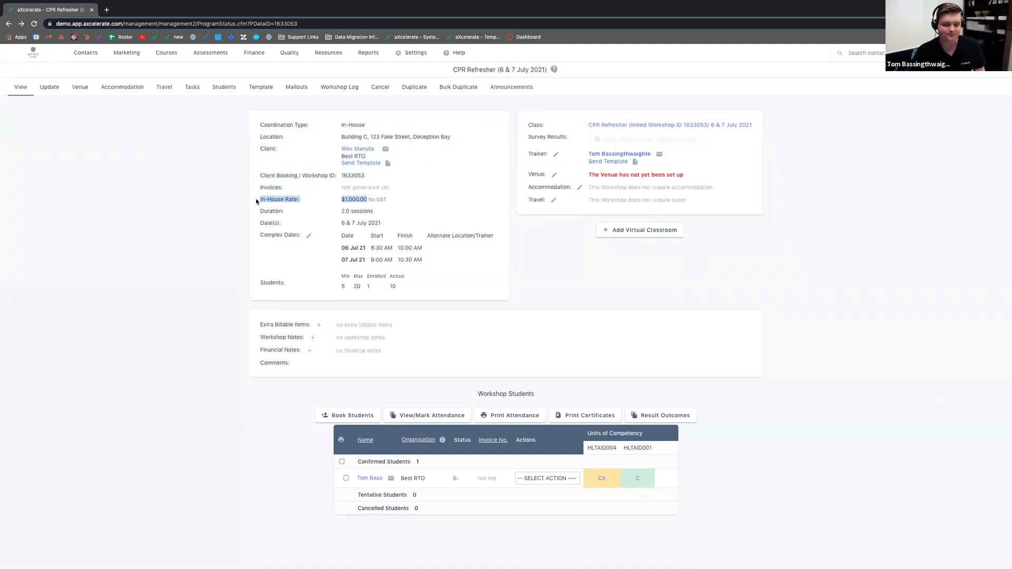
pyautogui.click(244, 210)
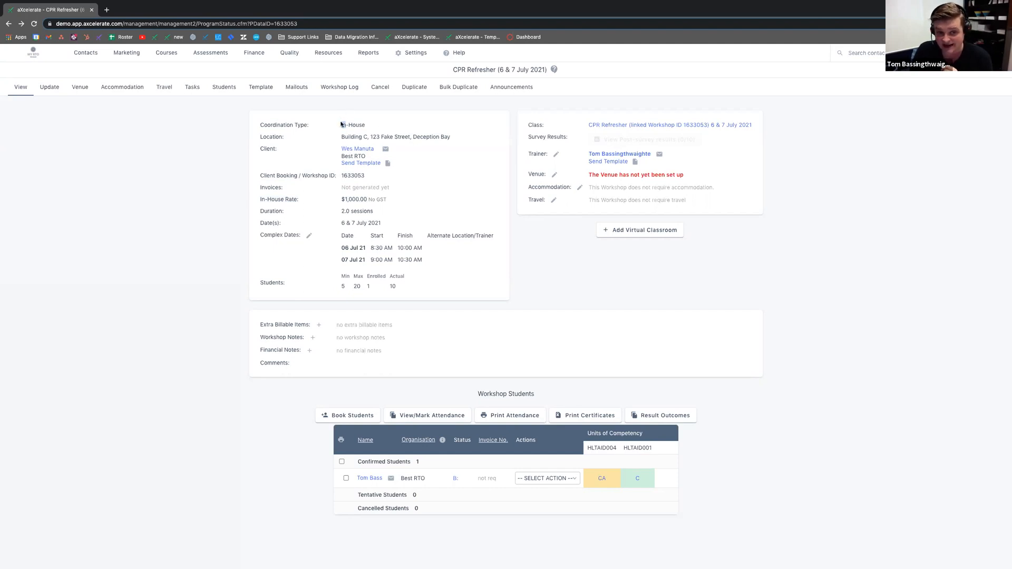
pyautogui.click(362, 416)
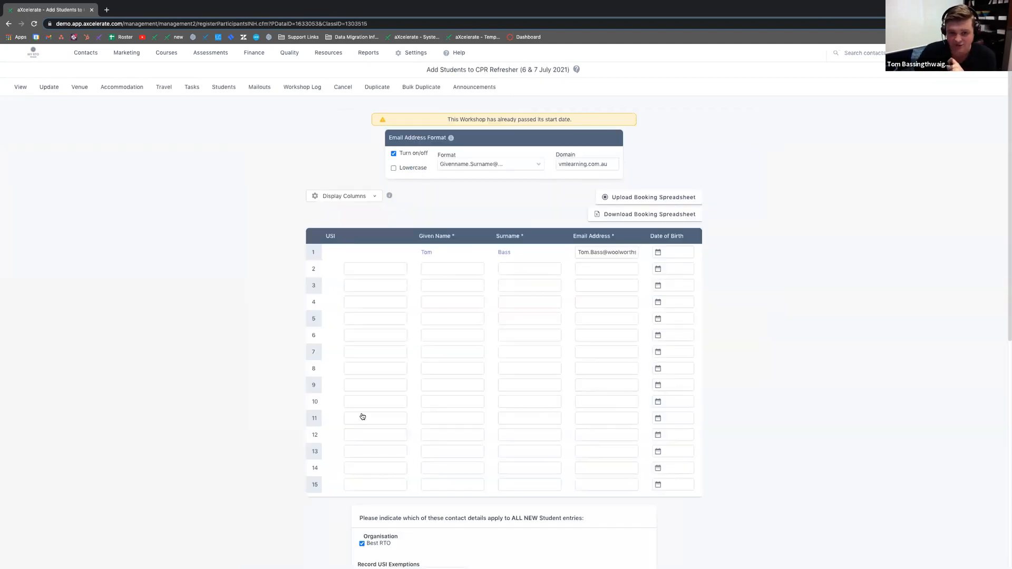
# Step: Replace the email domain with RegrattaHotel.com
pyautogui.click(427, 272)
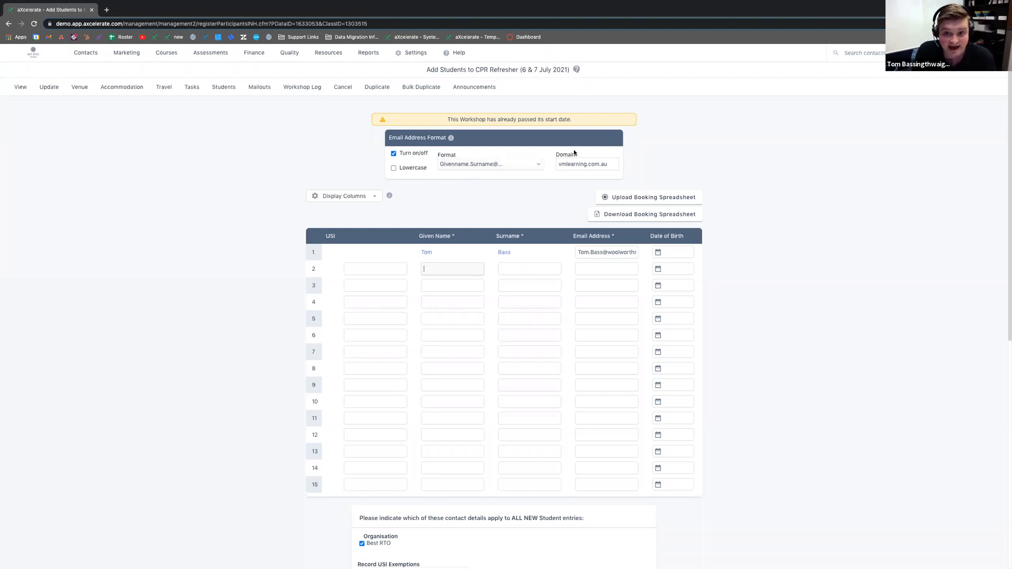
pyautogui.moveTo(560, 163); pyautogui.dragTo(534, 166)
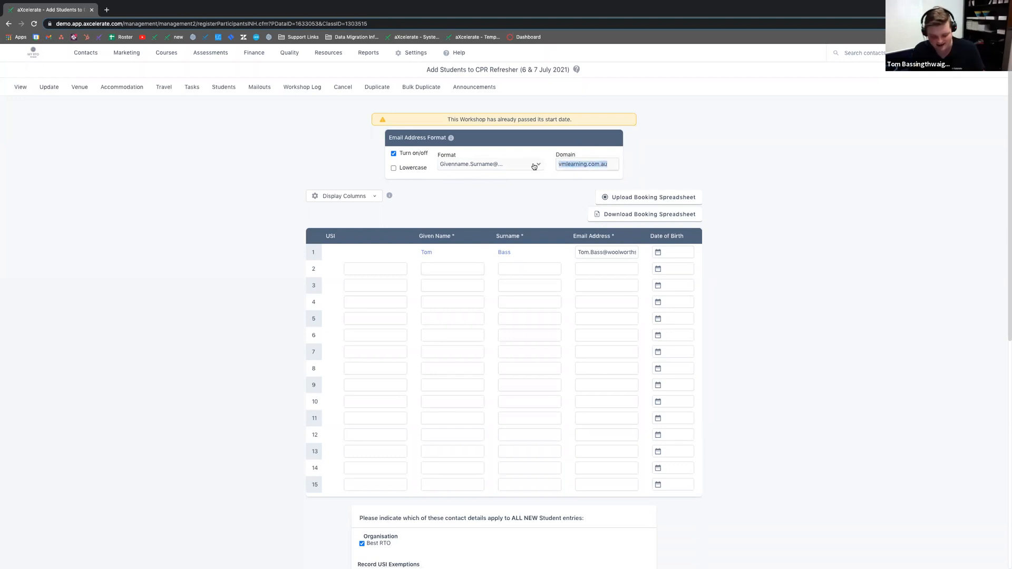
pyautogui.write('RegrattaH')
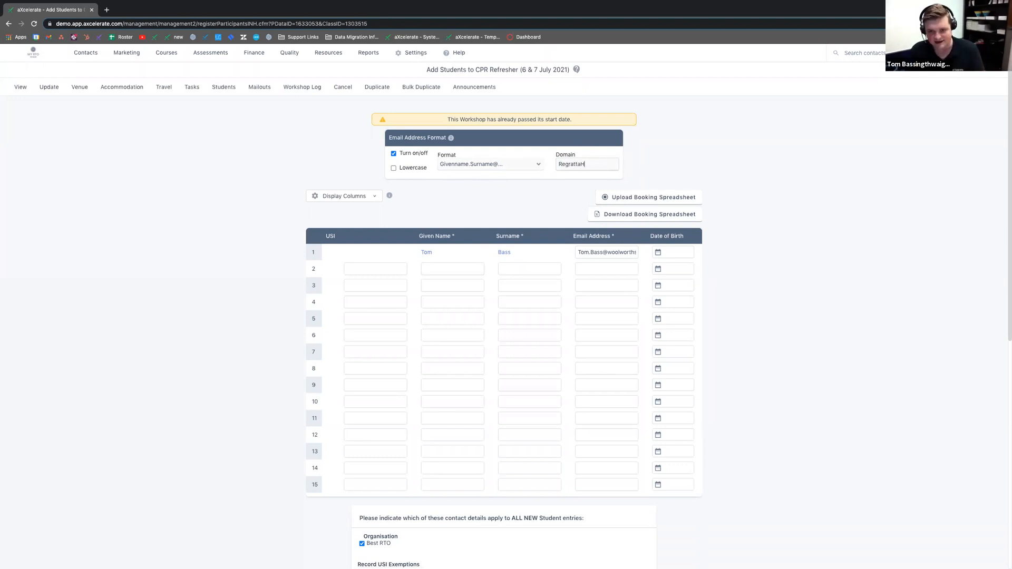
pyautogui.write('otel.com')
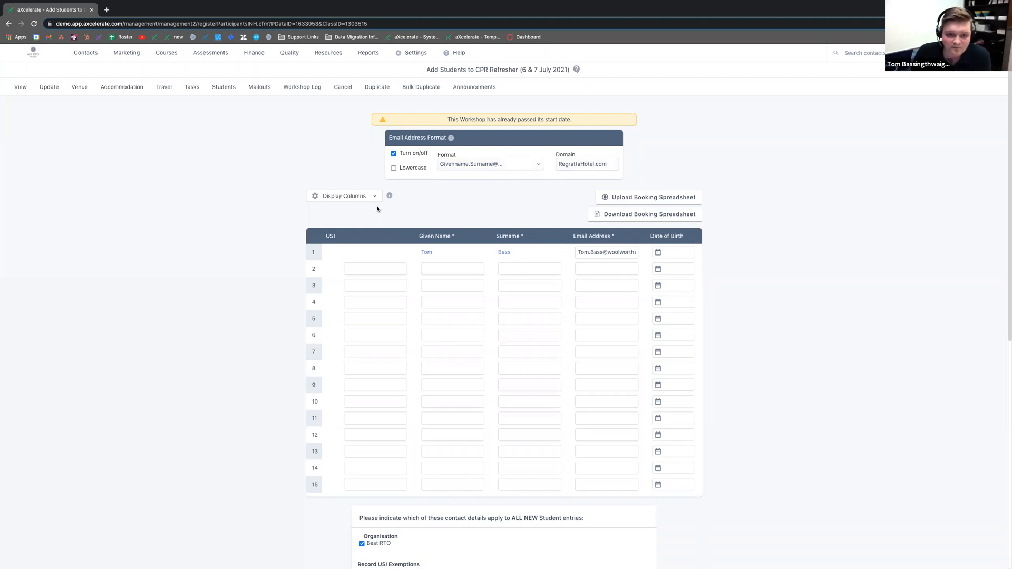
# Step: Enter row 2's given name and surname so the student's email is generated
pyautogui.click(433, 267)
pyautogui.press('Tab')
pyautogui.click(223, 275)
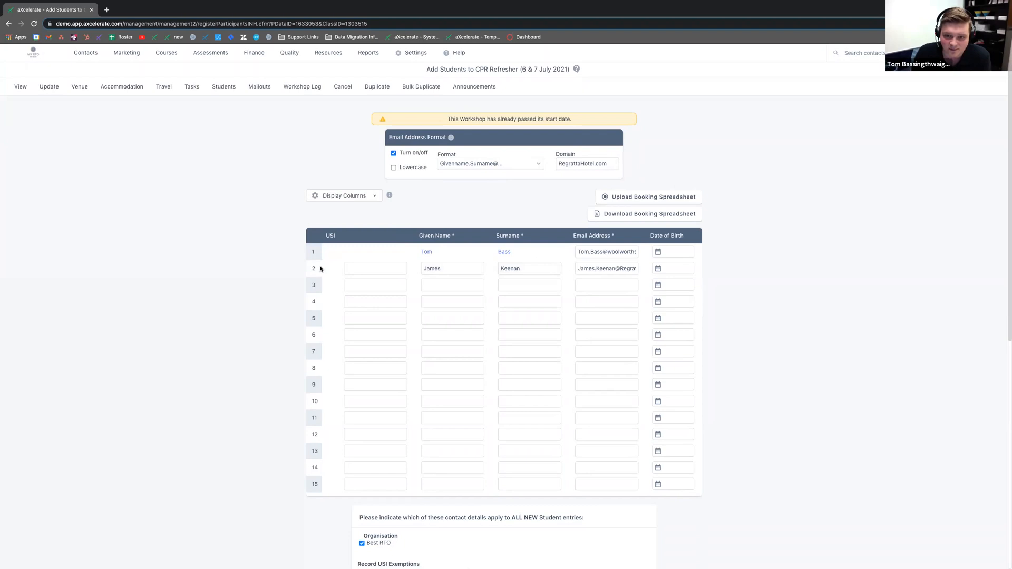
pyautogui.moveTo(578, 269); pyautogui.dragTo(644, 271)
pyautogui.click(761, 271)
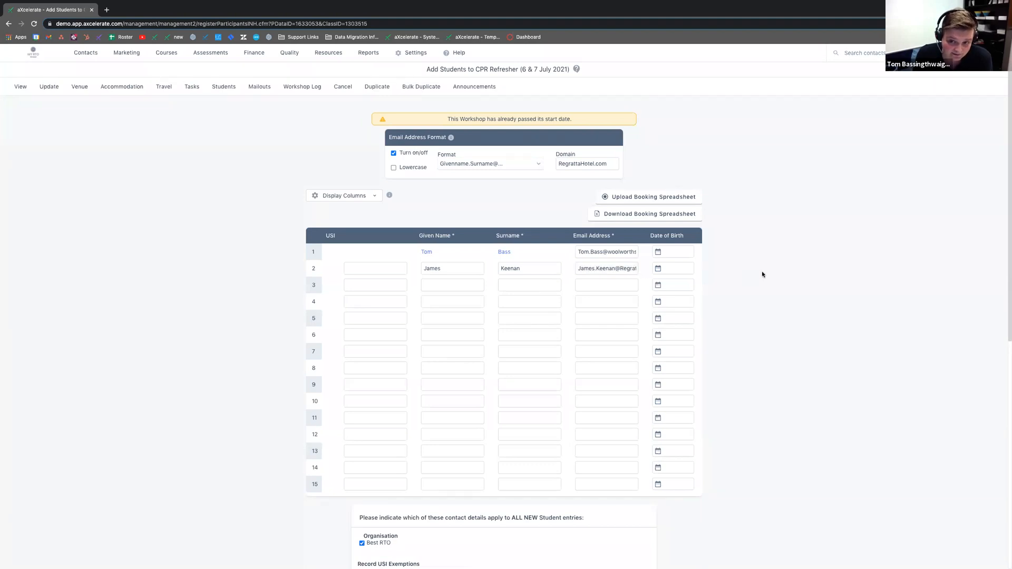
pyautogui.click(683, 274)
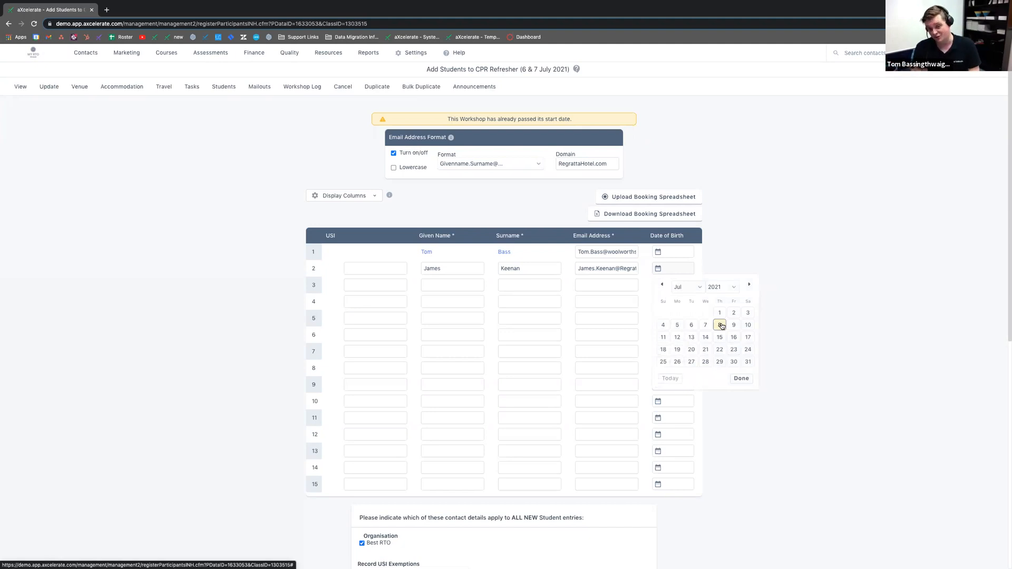
pyautogui.click(723, 286)
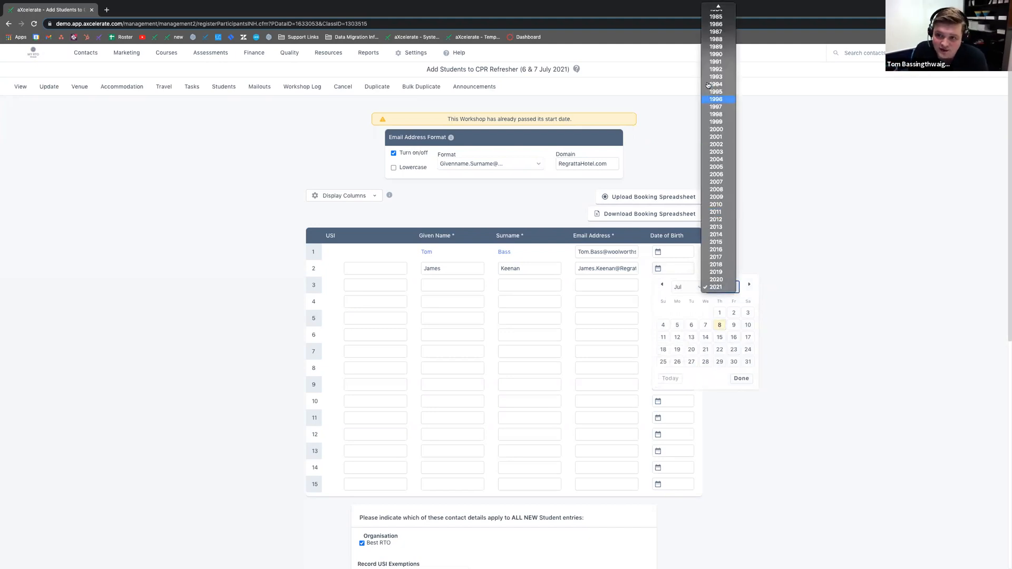
pyautogui.click(720, 55)
pyautogui.click(706, 337)
pyautogui.scroll(-1, 749, 281)
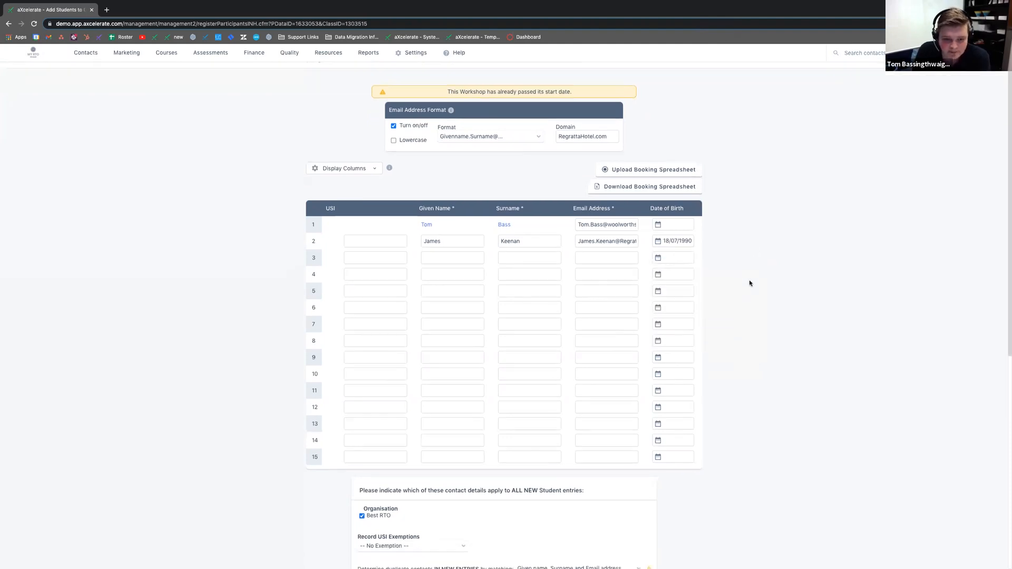
pyautogui.scroll(-5, 743, 264)
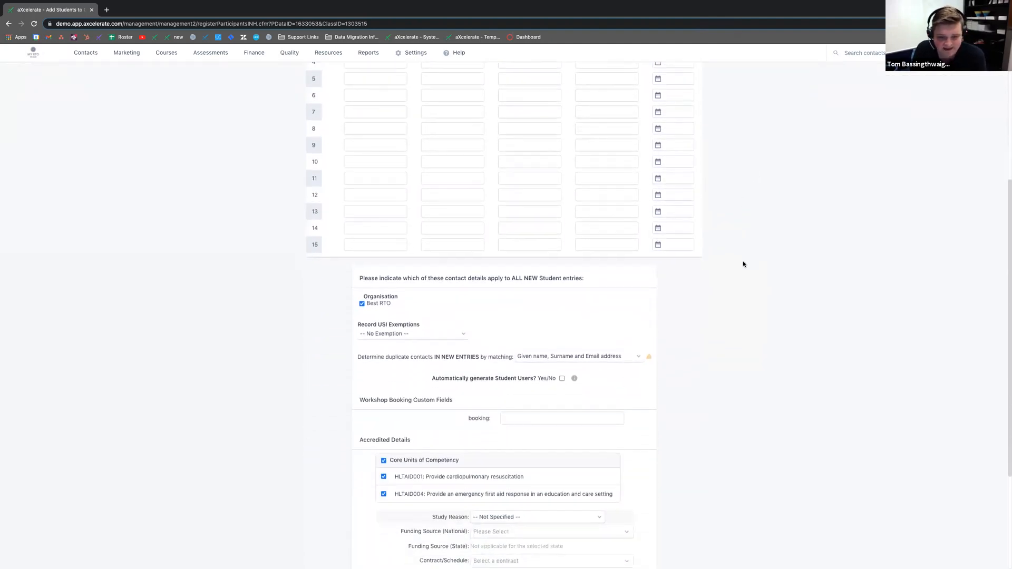
pyautogui.scroll(-1, 743, 265)
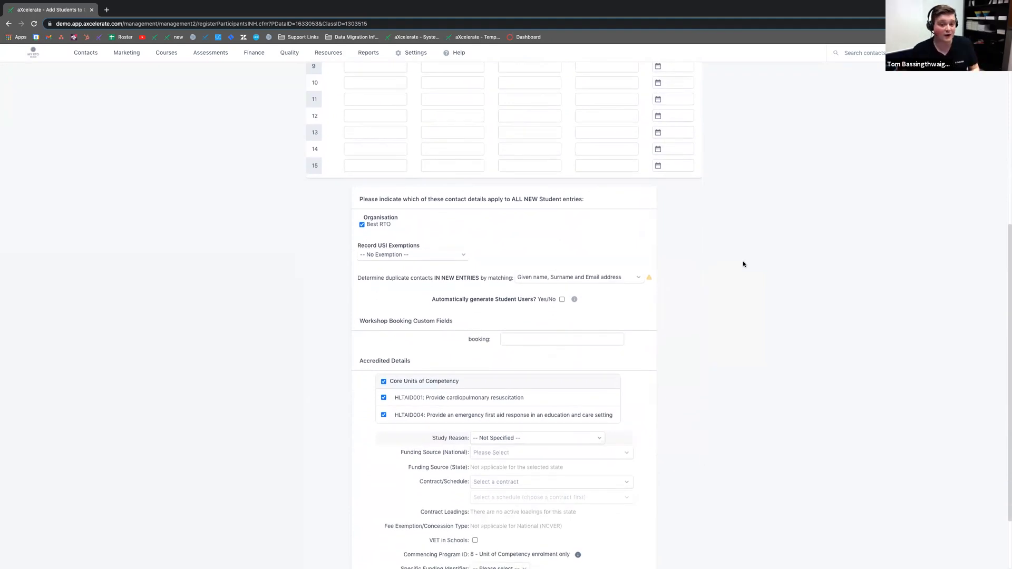
pyautogui.moveTo(406, 219); pyautogui.dragTo(367, 229)
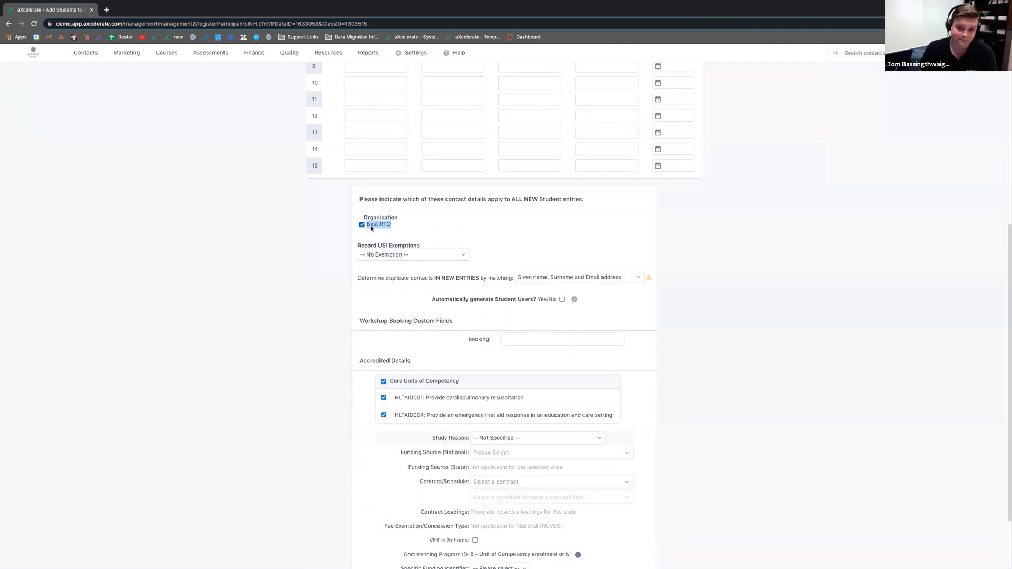
pyautogui.moveTo(429, 248); pyautogui.dragTo(357, 245)
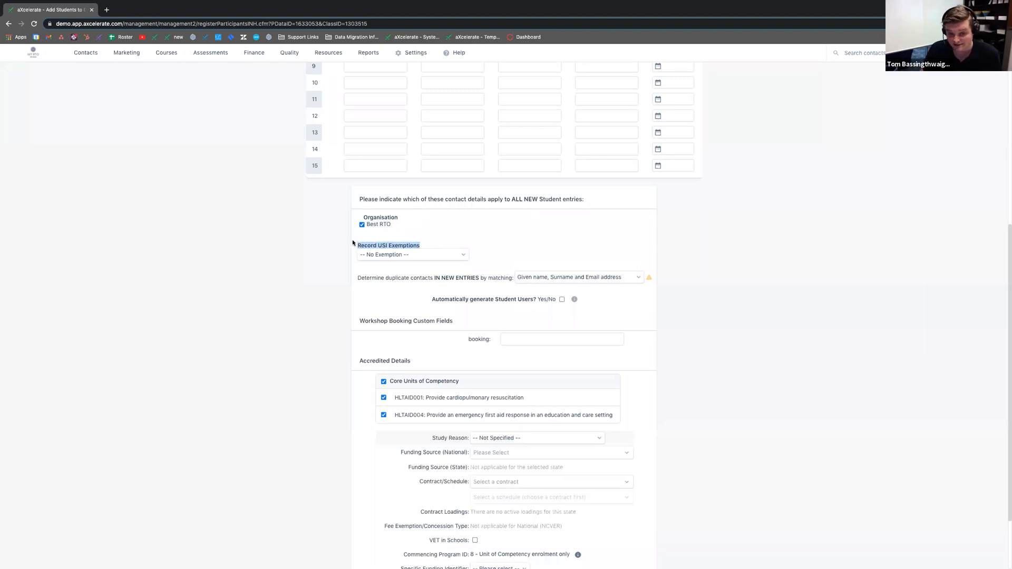
pyautogui.click(375, 255)
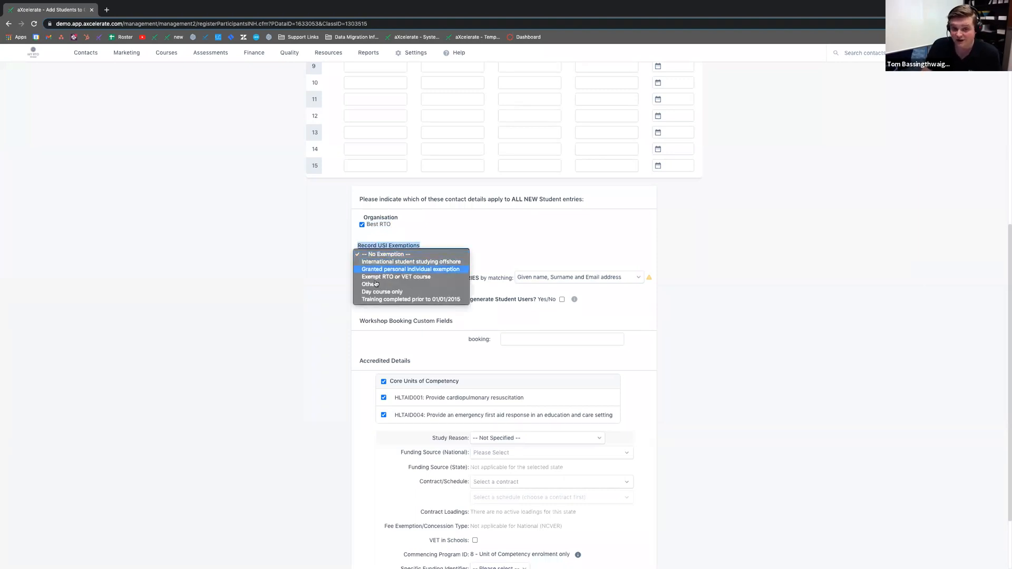
pyautogui.click(335, 284)
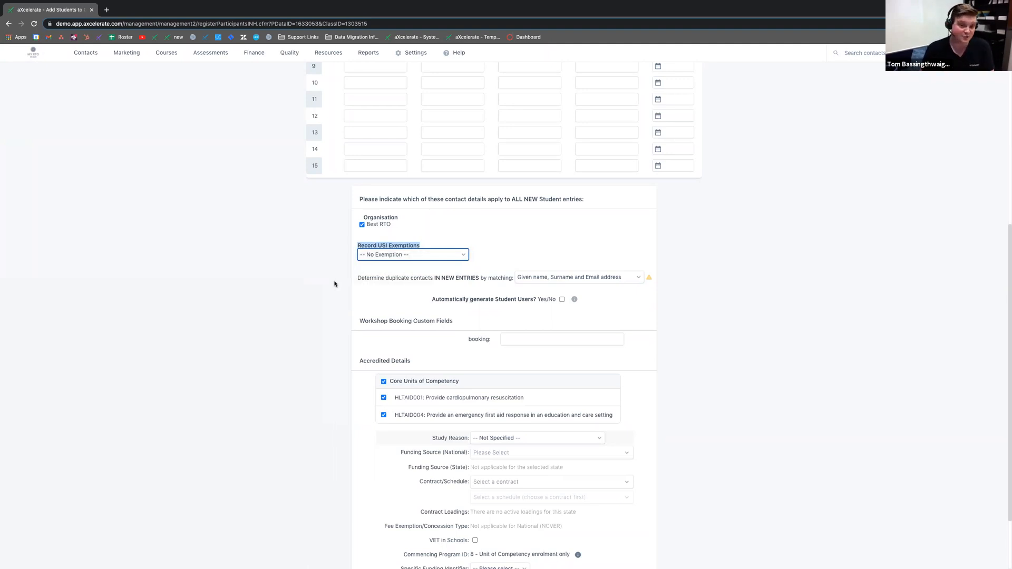
pyautogui.scroll(6, 334, 284)
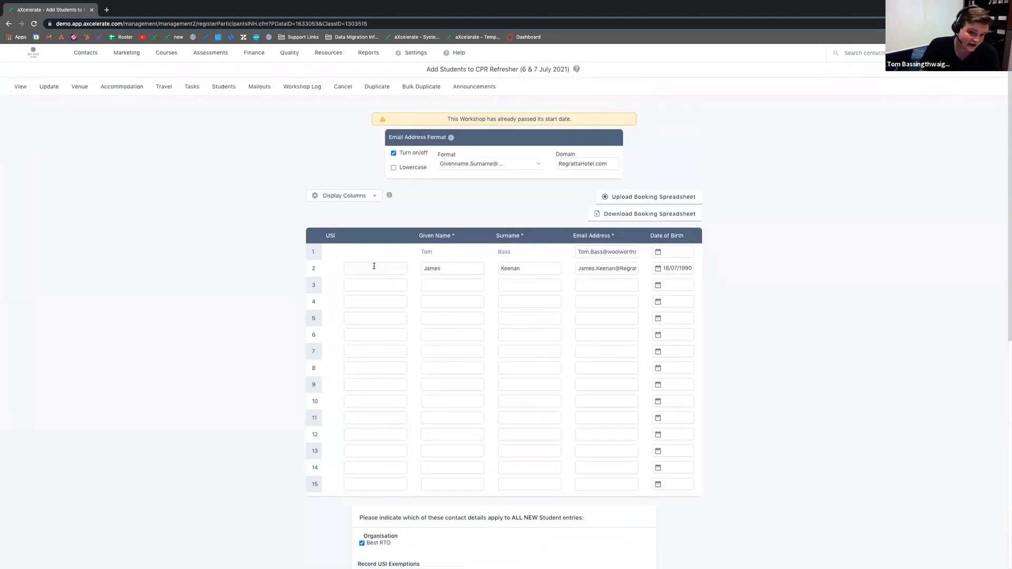
pyautogui.click(372, 285)
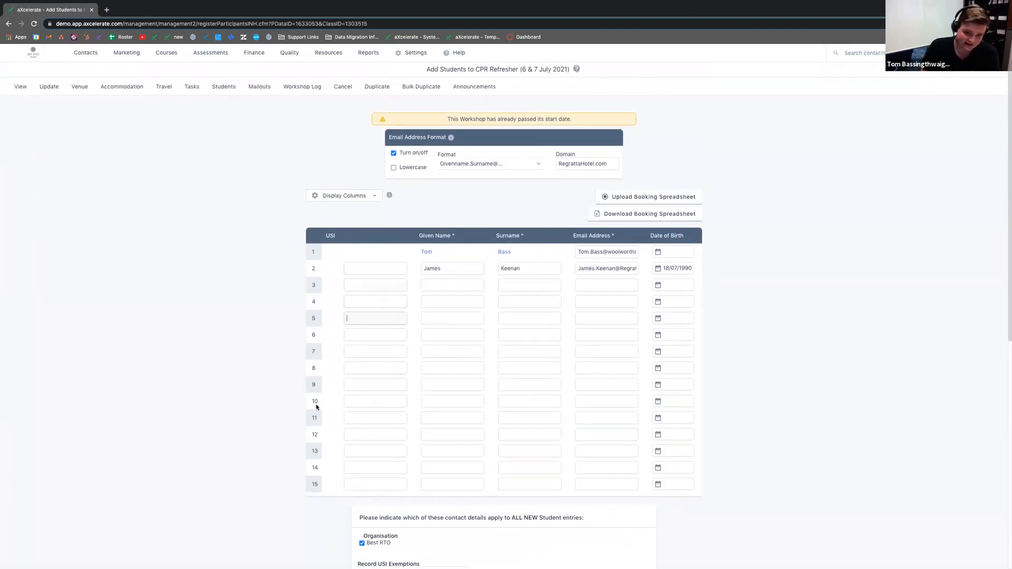
pyautogui.scroll(-2, 222, 335)
pyautogui.scroll(-1, 221, 335)
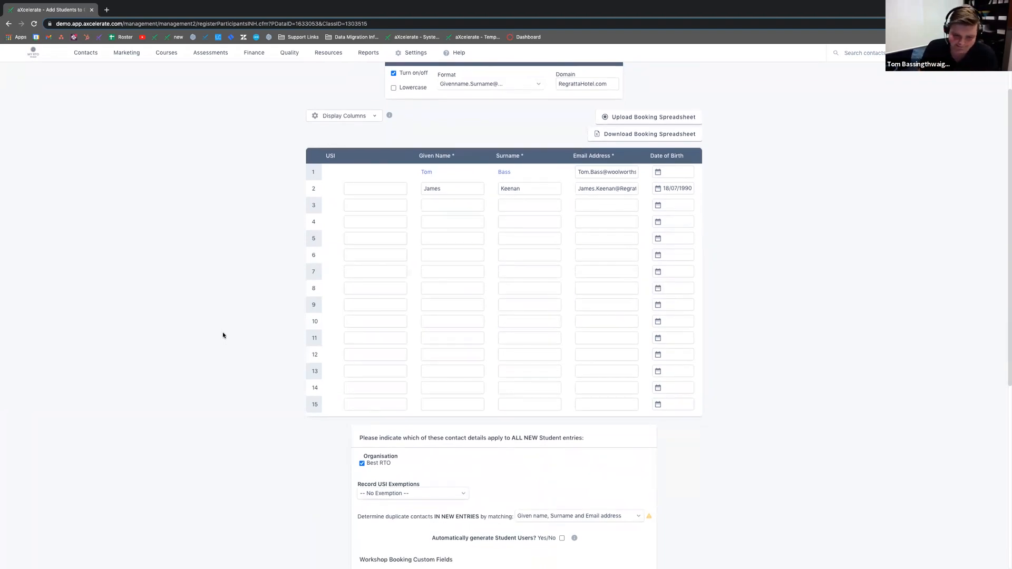
pyautogui.scroll(-4, 224, 335)
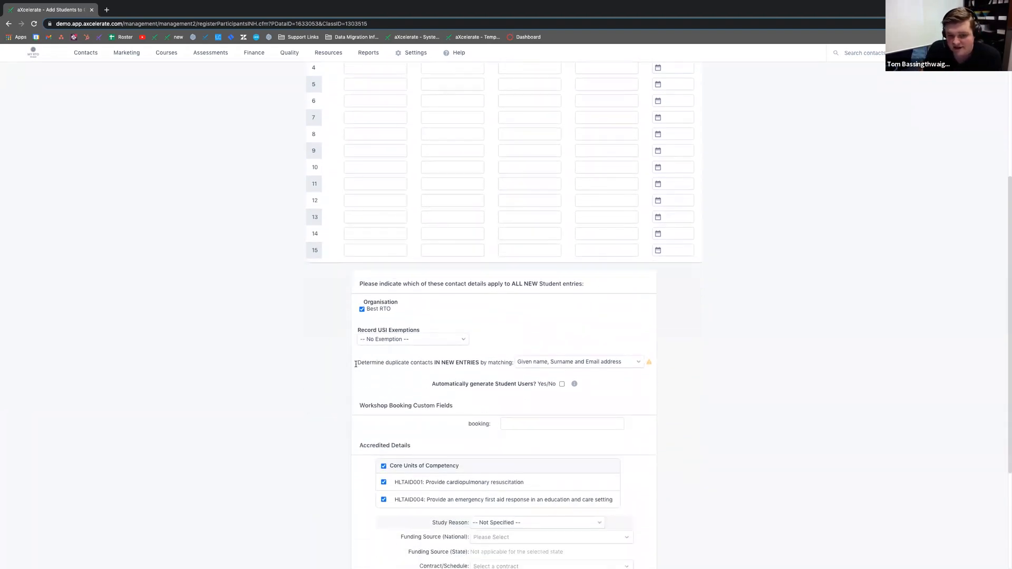
pyautogui.moveTo(356, 364); pyautogui.dragTo(502, 360)
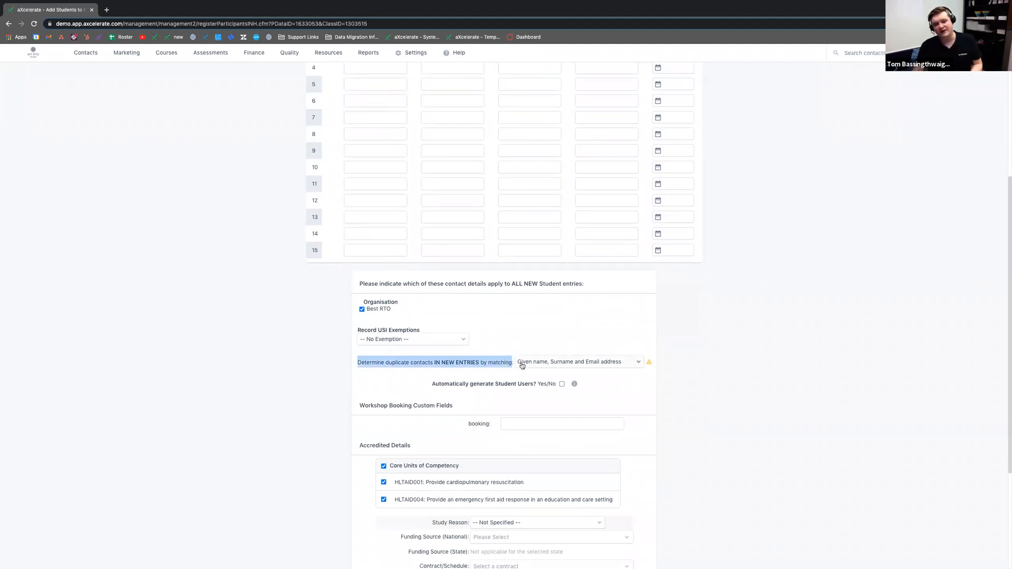
pyautogui.scroll(1, 524, 366)
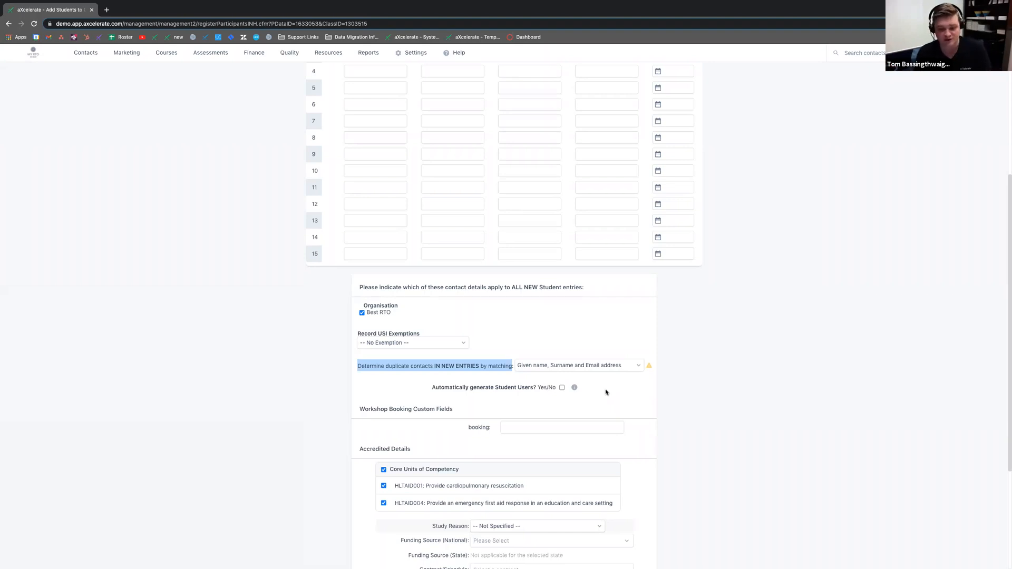
# Step: Match duplicate contacts by 'USI, Given name and Surname'
pyautogui.click(637, 365)
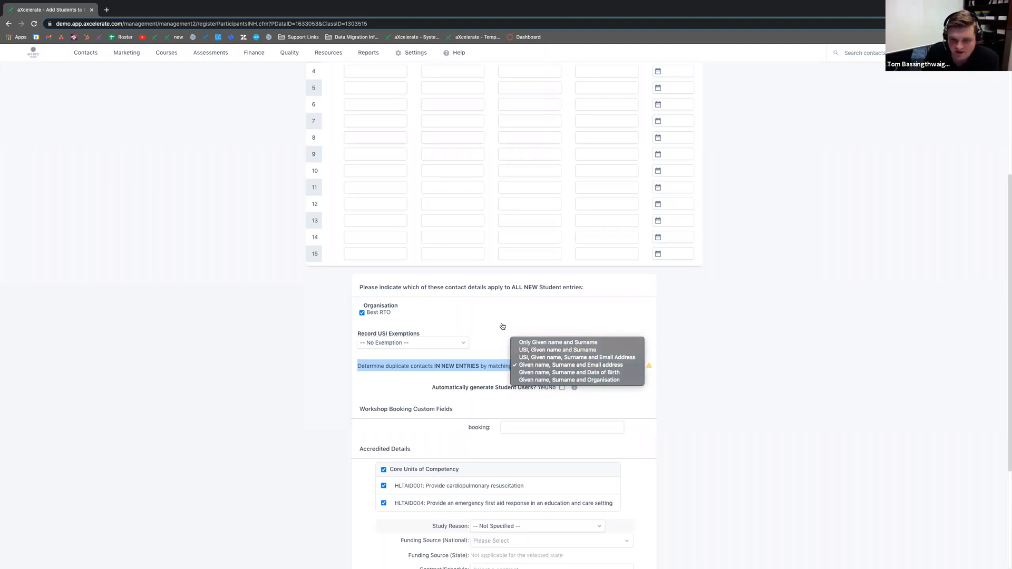
pyautogui.click(524, 350)
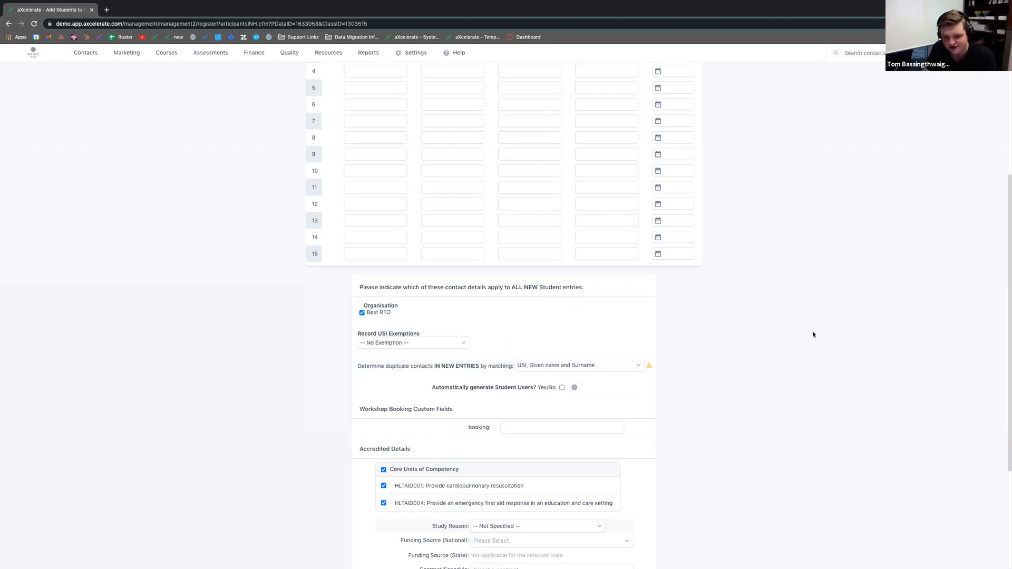
pyautogui.scroll(-2, 812, 334)
# Step: Review the automatic student user setting, Workshop Booking Custom Fields and Accredited Details sections
pyautogui.moveTo(434, 291); pyautogui.dragTo(538, 293)
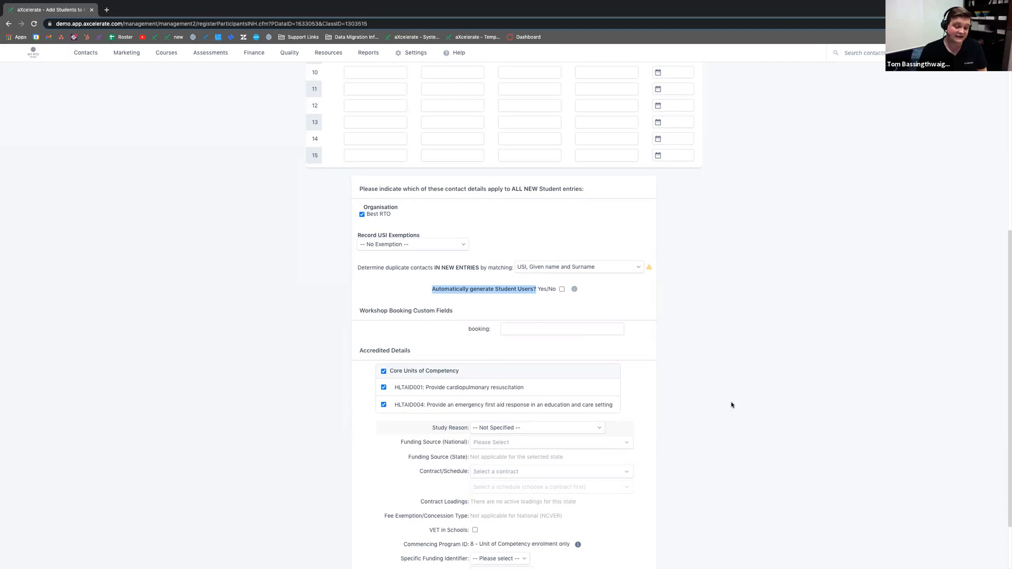
pyautogui.click(563, 290)
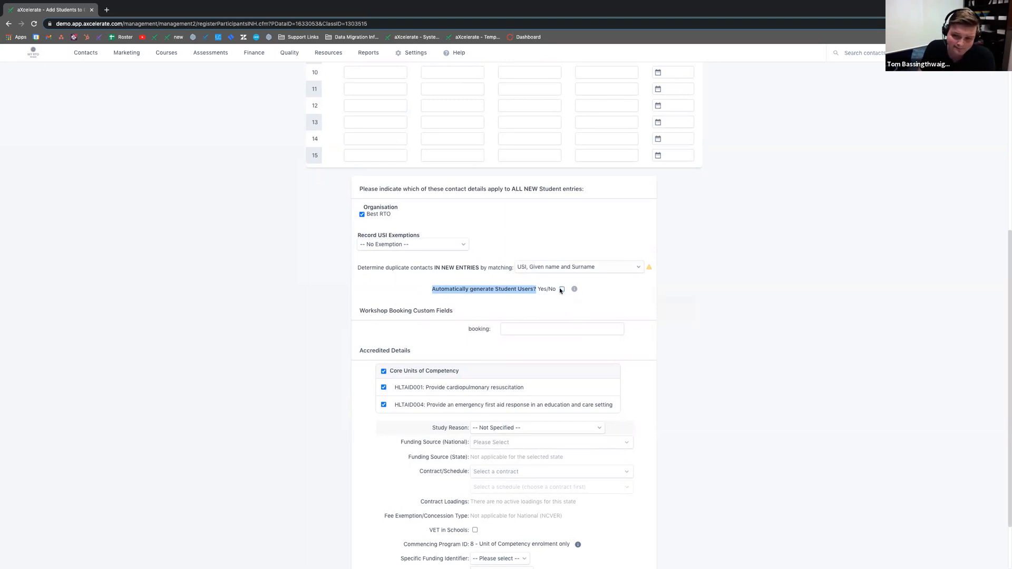
pyautogui.click(676, 308)
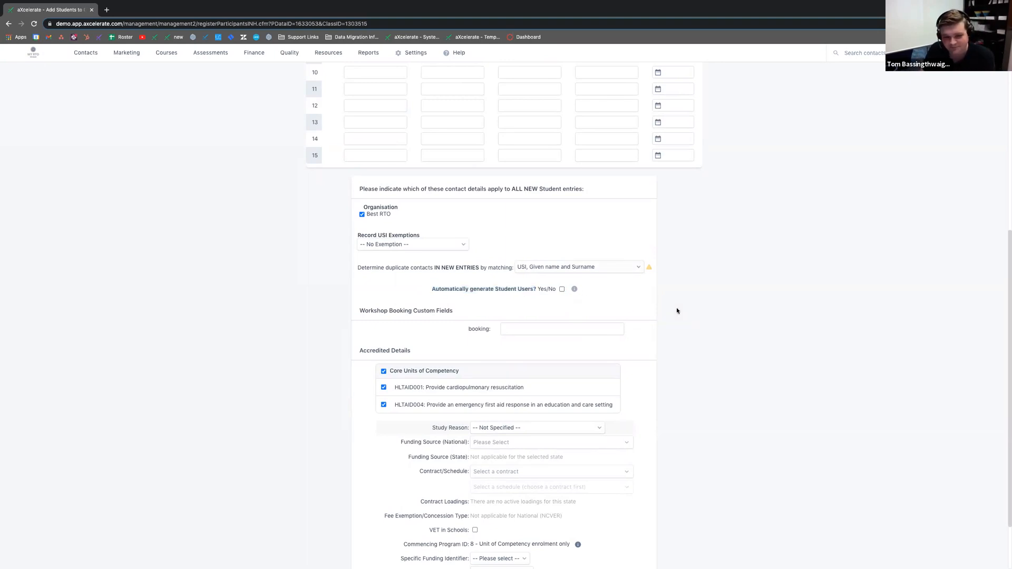
pyautogui.scroll(-3, 675, 308)
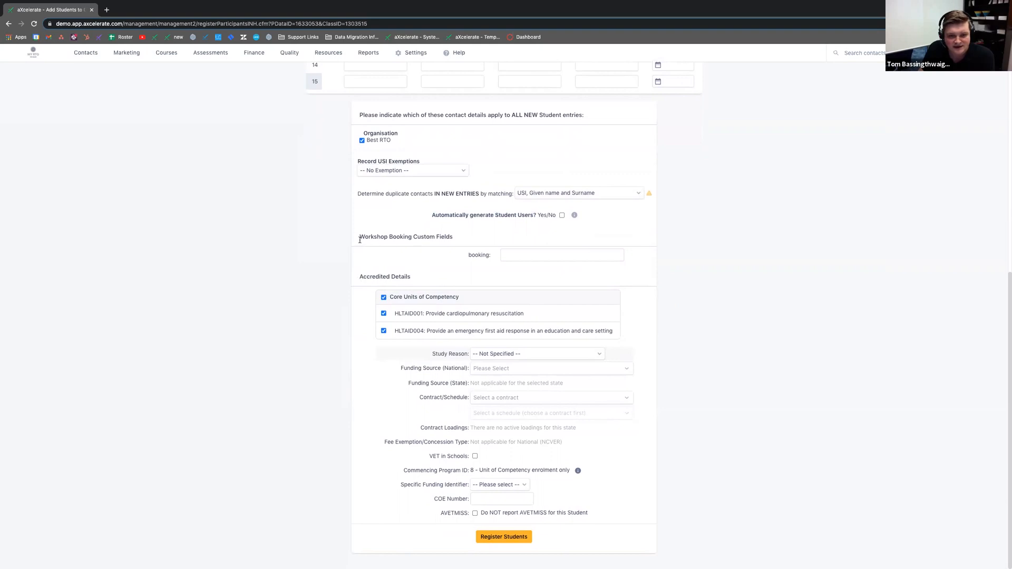
pyautogui.moveTo(360, 240); pyautogui.dragTo(560, 258)
pyautogui.click(432, 238)
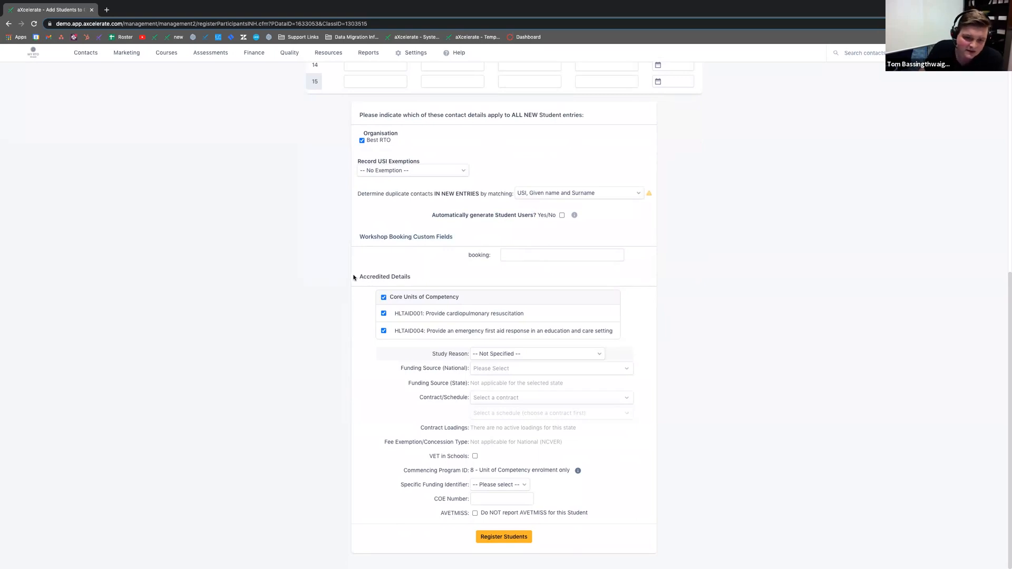
pyautogui.moveTo(354, 278); pyautogui.dragTo(410, 277)
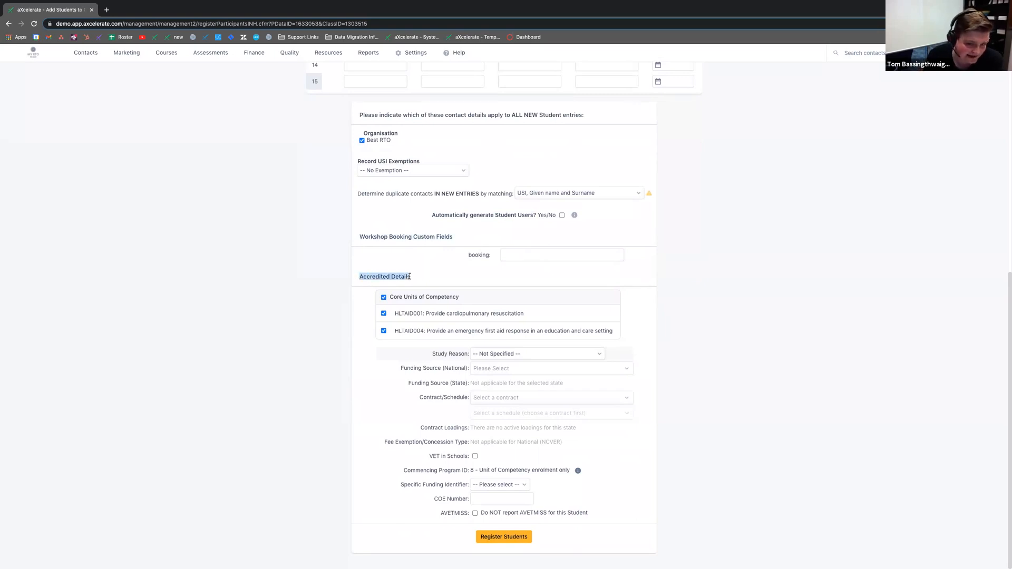
# Step: Review the accredited enrolment detail fields on the booking form
pyautogui.click(384, 315)
pyautogui.scroll(5, 525, 165)
pyautogui.scroll(-5, 493, 133)
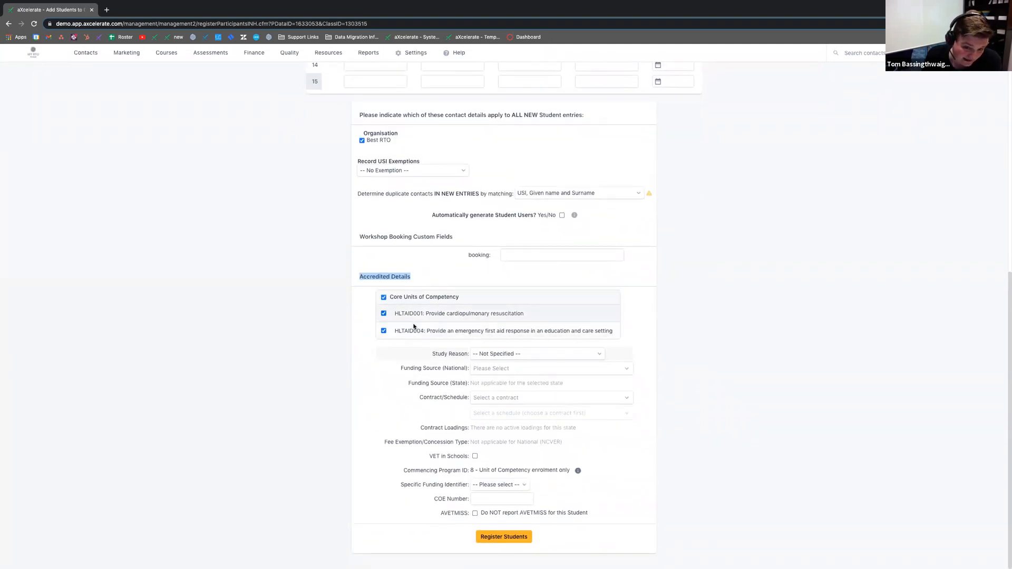
pyautogui.click(402, 360)
pyautogui.moveTo(432, 352); pyautogui.dragTo(458, 505)
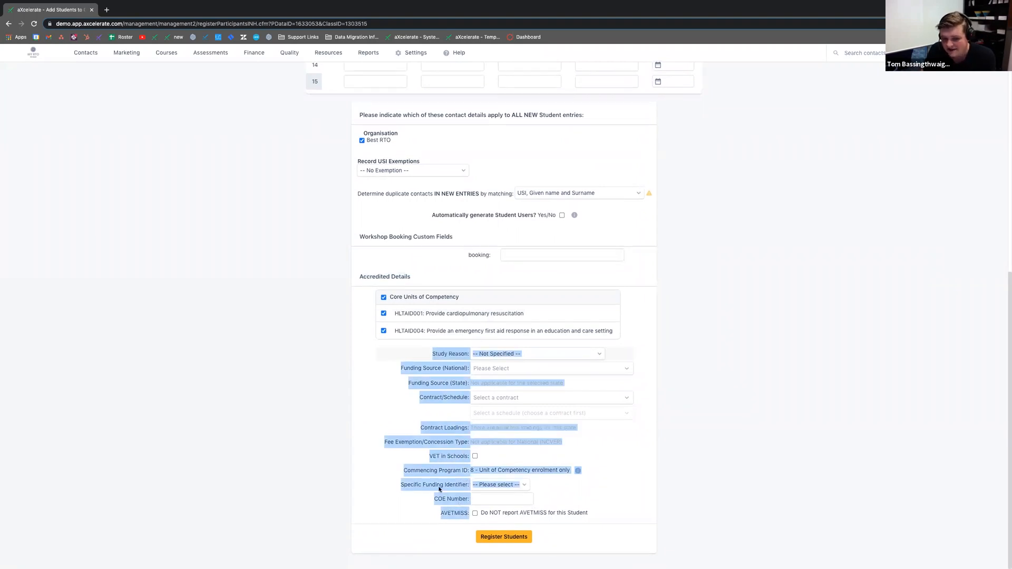
pyautogui.click(416, 455)
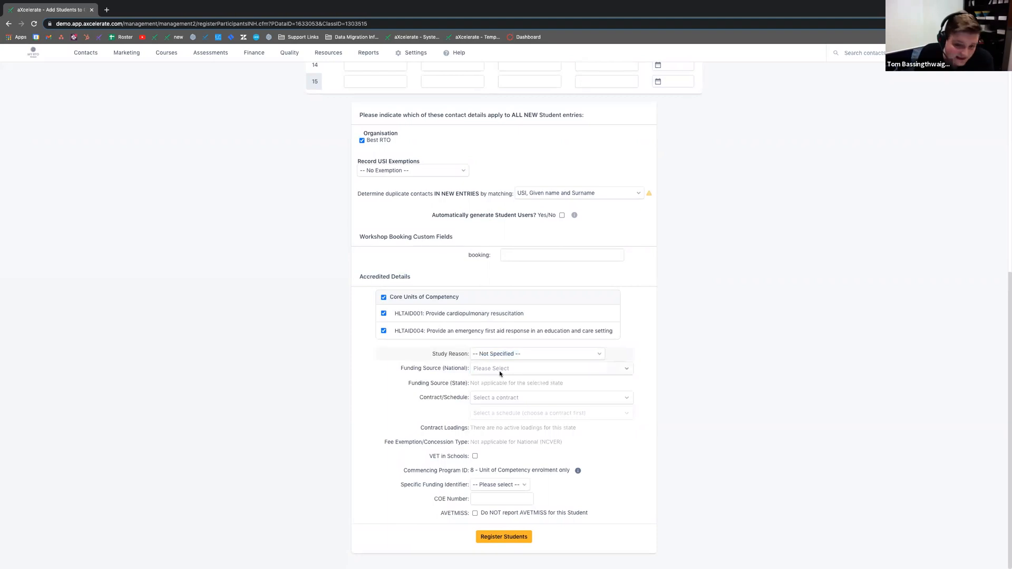
pyautogui.moveTo(433, 354); pyautogui.dragTo(470, 516)
pyautogui.click(374, 494)
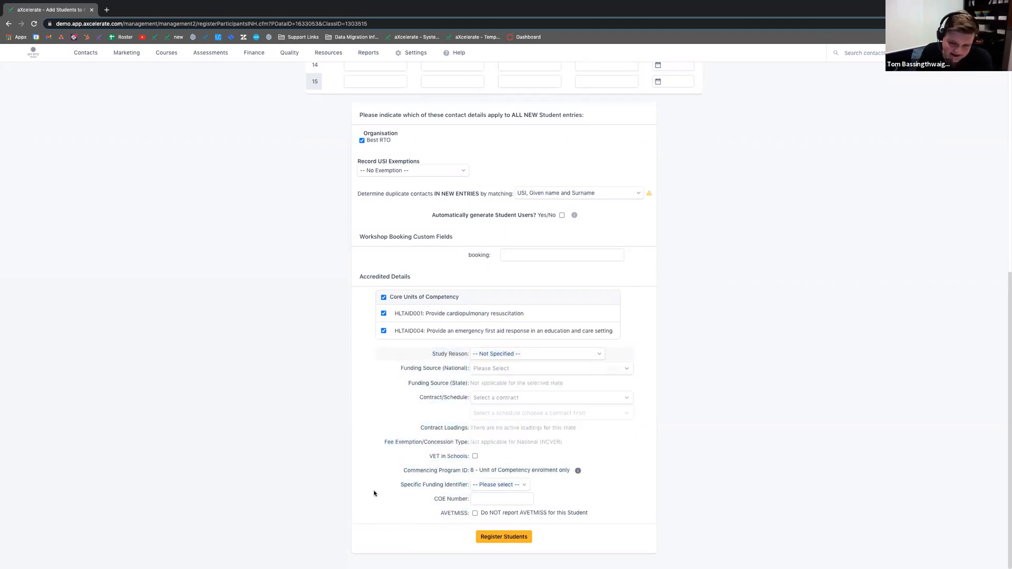
# Step: Set study reason to 'To get a job' and funding to '20 - Domestic full fee-paying client'
pyautogui.click(531, 359)
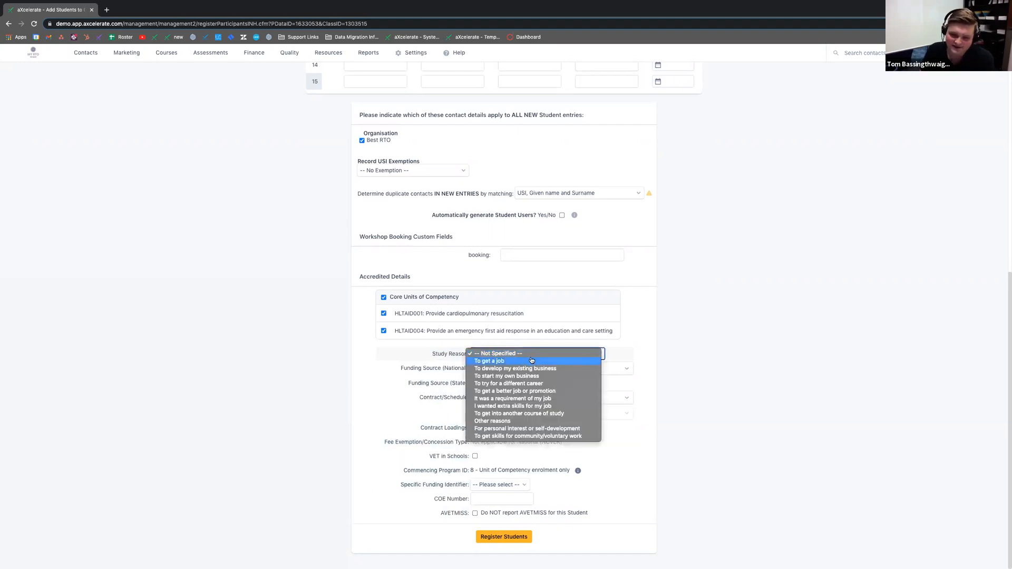
pyautogui.click(528, 363)
pyautogui.click(517, 367)
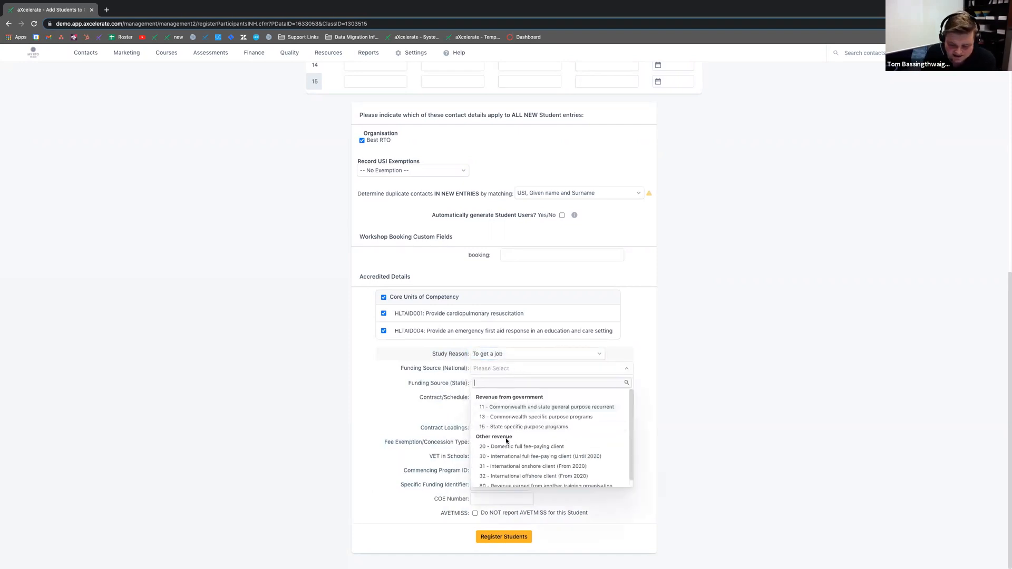
pyautogui.click(504, 446)
pyautogui.click(490, 399)
pyautogui.click(401, 395)
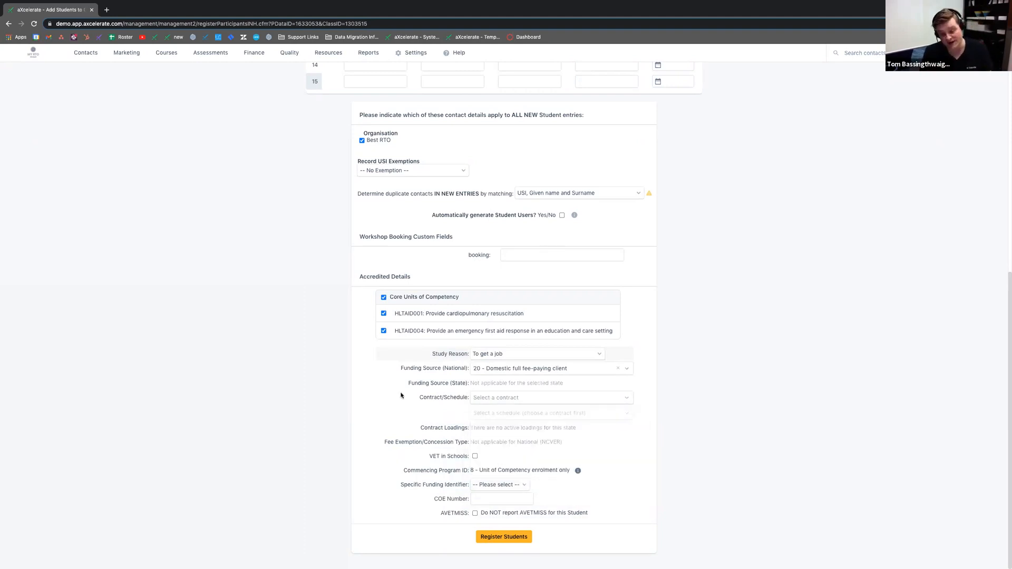
# Step: Leave Contract/Schedule unselected and register the students into the workshop
pyautogui.moveTo(414, 383); pyautogui.dragTo(494, 384)
pyautogui.click(449, 392)
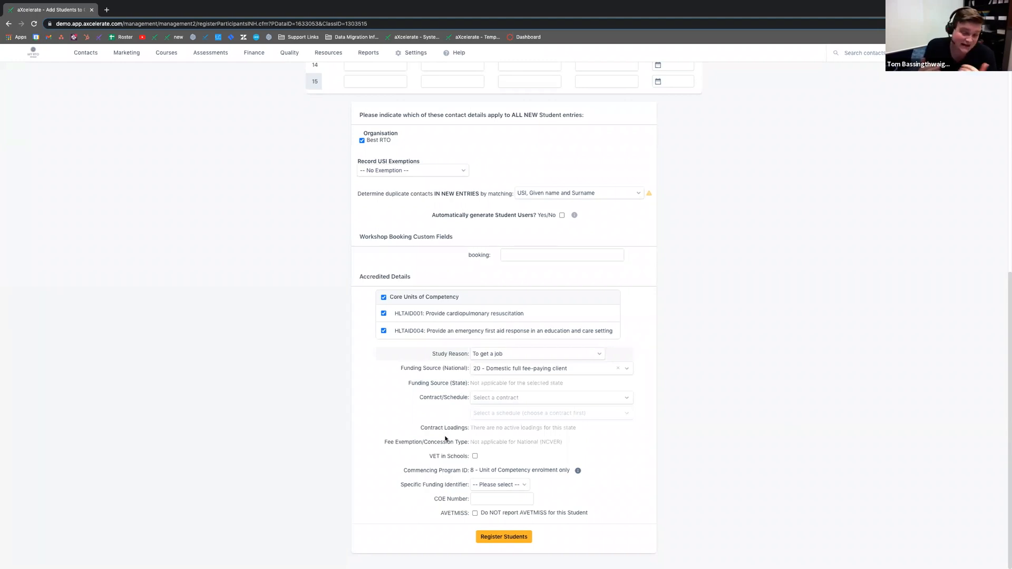
pyautogui.moveTo(420, 398); pyautogui.dragTo(445, 400)
pyautogui.click(444, 399)
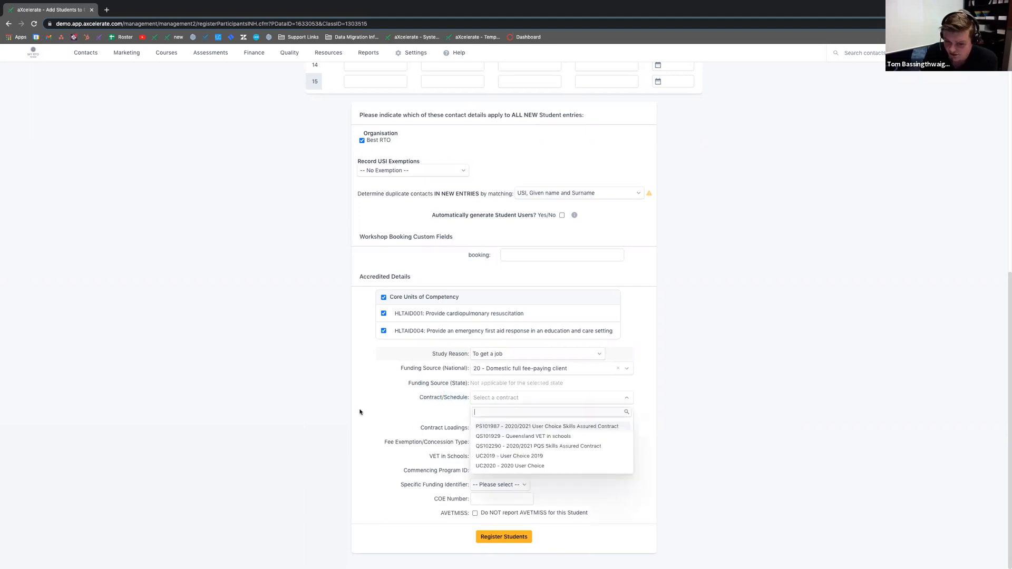
pyautogui.click(378, 409)
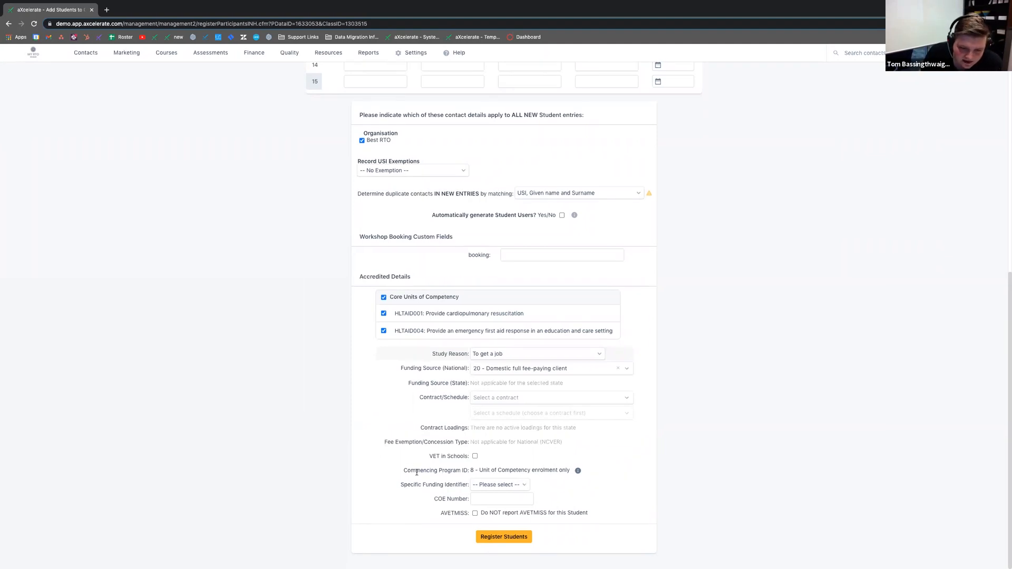
pyautogui.click(487, 537)
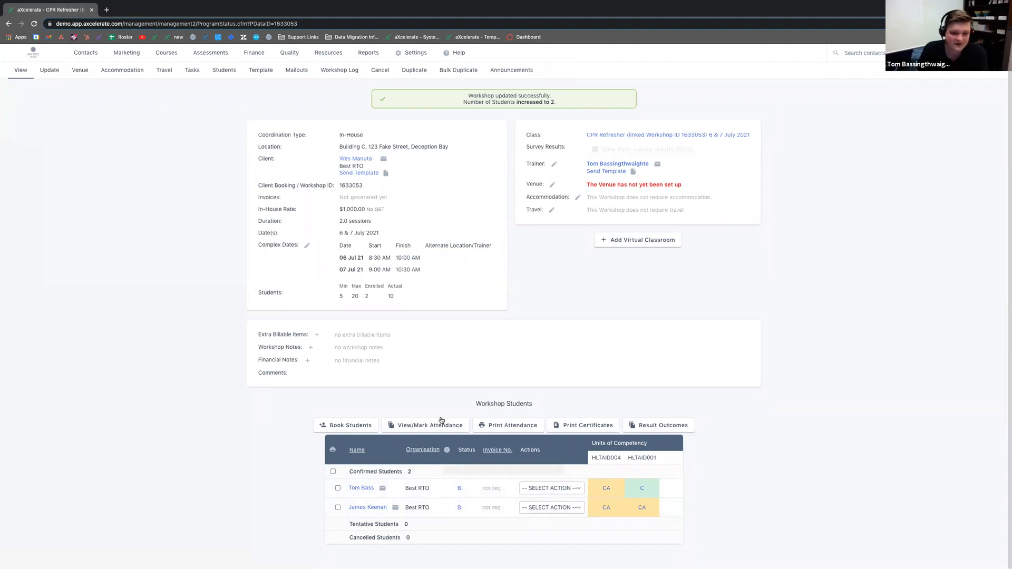
# Step: Check the workshop's Min, Max and Actual student figures, then open its Update form
pyautogui.scroll(1, 442, 425)
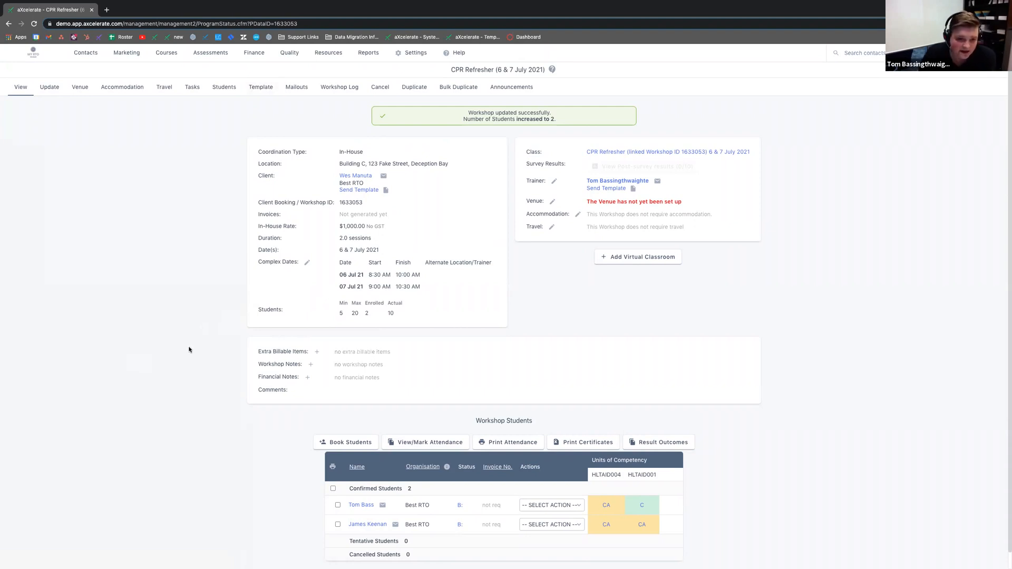
pyautogui.moveTo(391, 313); pyautogui.dragTo(393, 313)
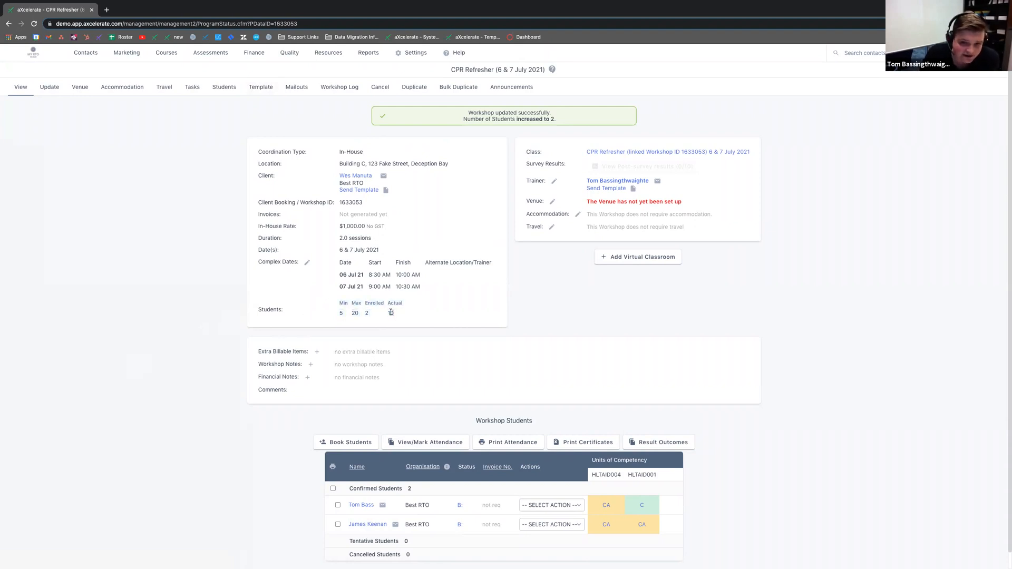
pyautogui.click(49, 88)
# Step: Select the Actual students value of 10, then return to the workshop overview
pyautogui.scroll(-1, 477, 228)
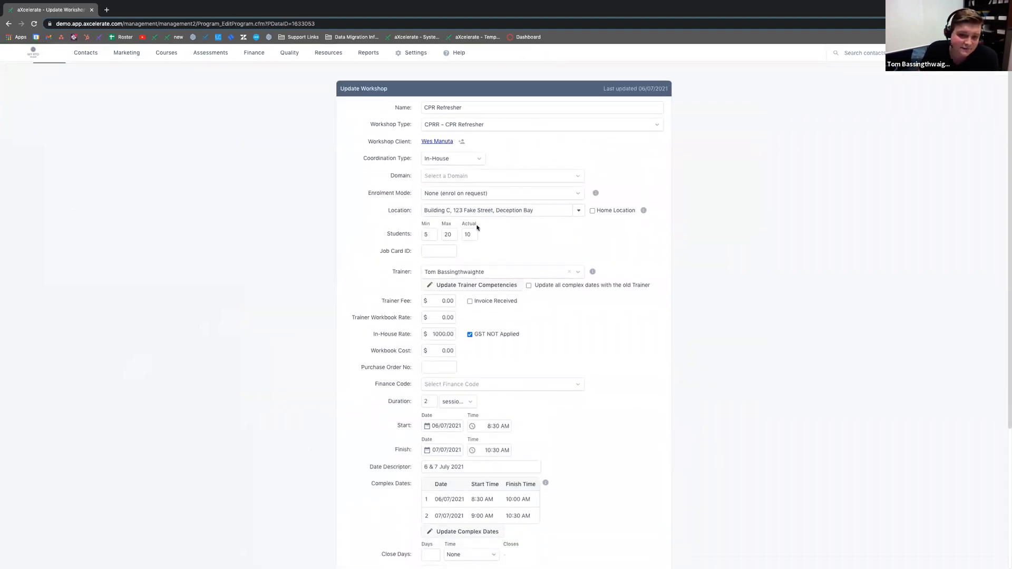
pyautogui.doubleClick(471, 234)
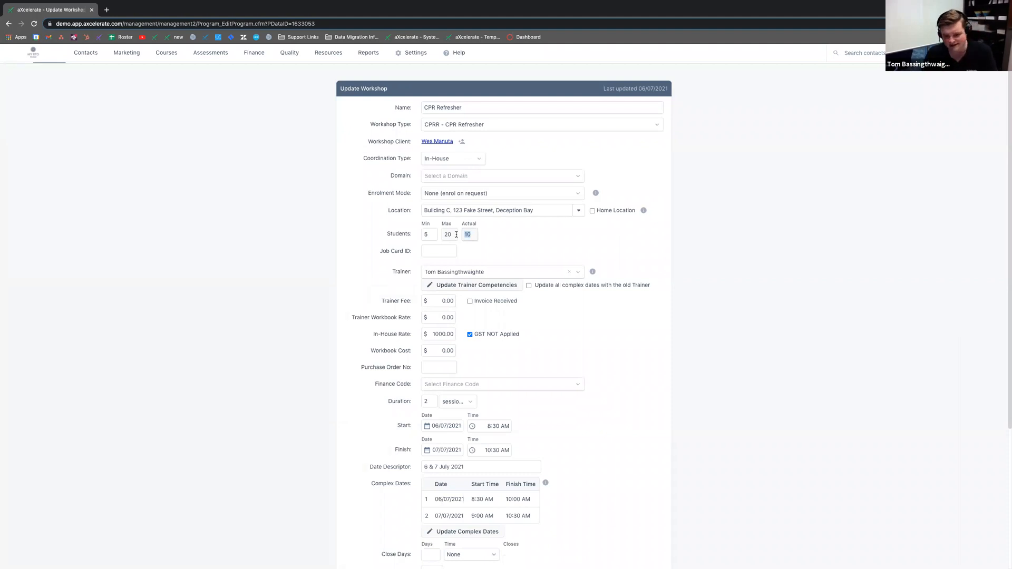
pyautogui.click(10, 24)
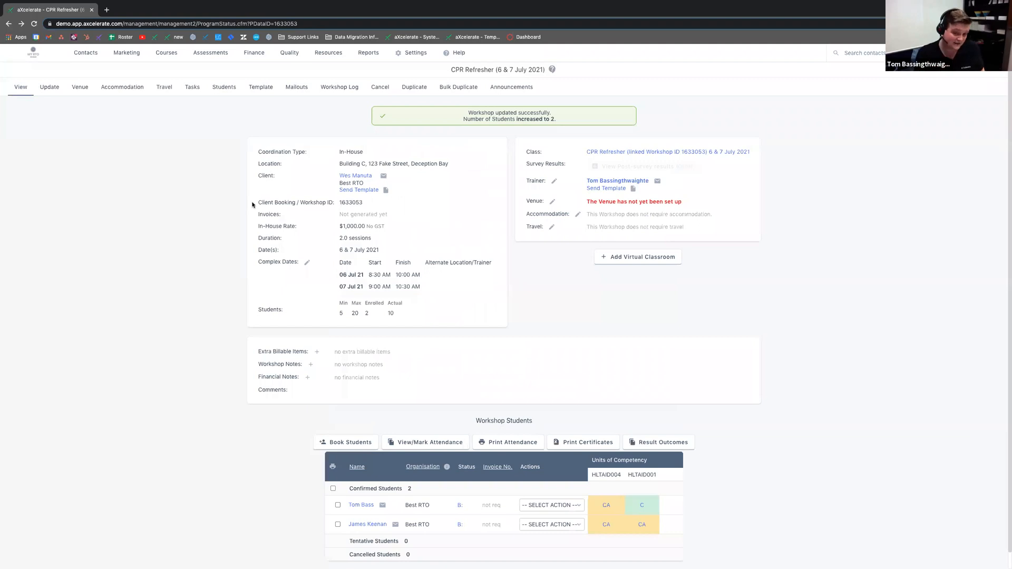
# Step: Point out the Actual count of 10, then open View/Mark Attendance
pyautogui.doubleClick(390, 313)
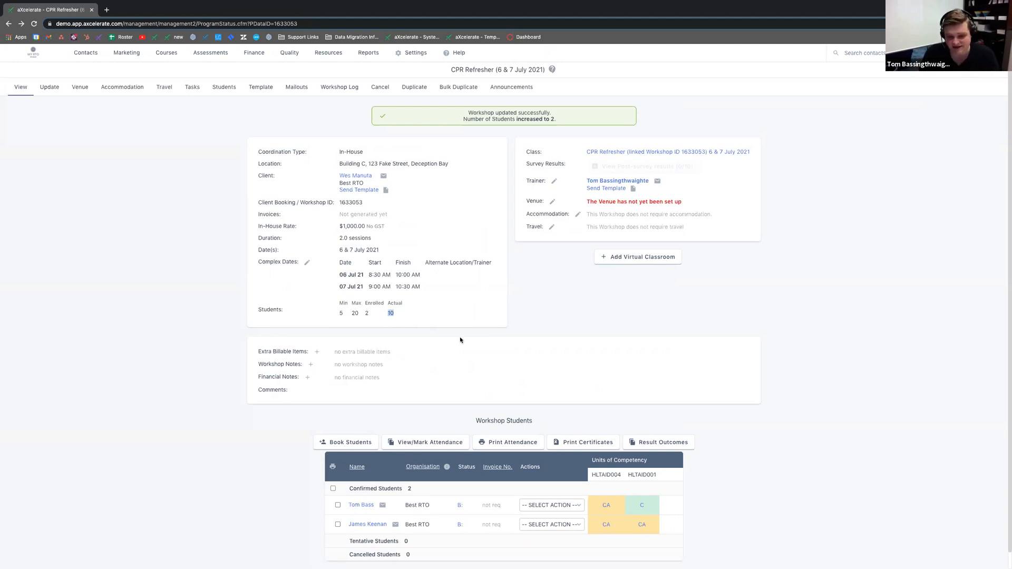
pyautogui.click(460, 340)
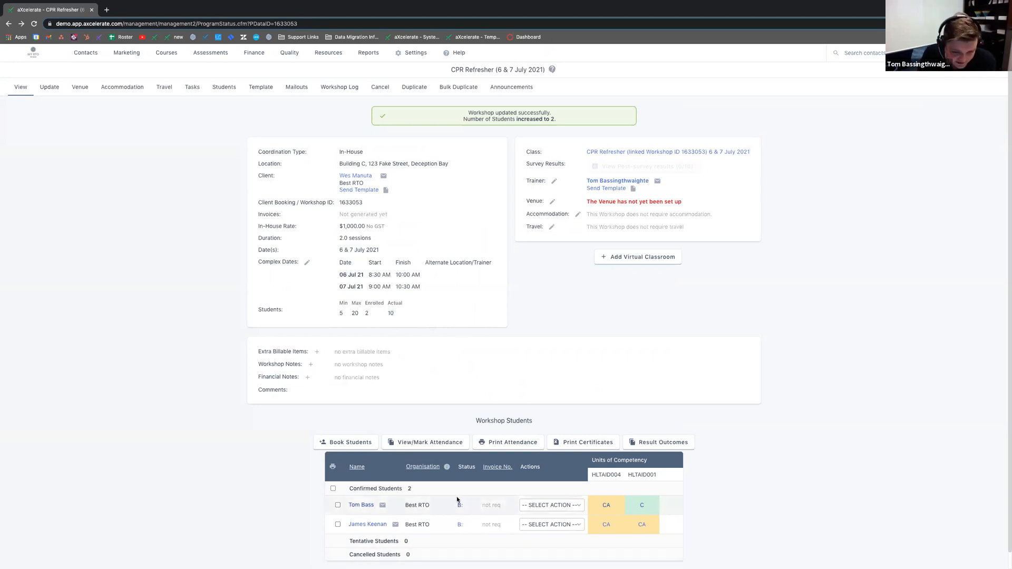
pyautogui.scroll(-1, 456, 508)
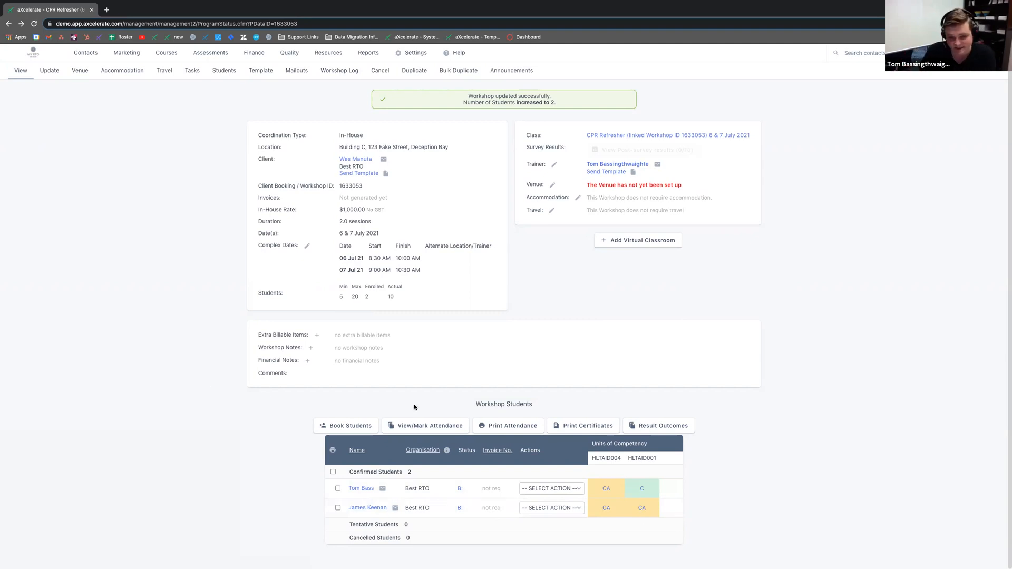
pyautogui.click(422, 428)
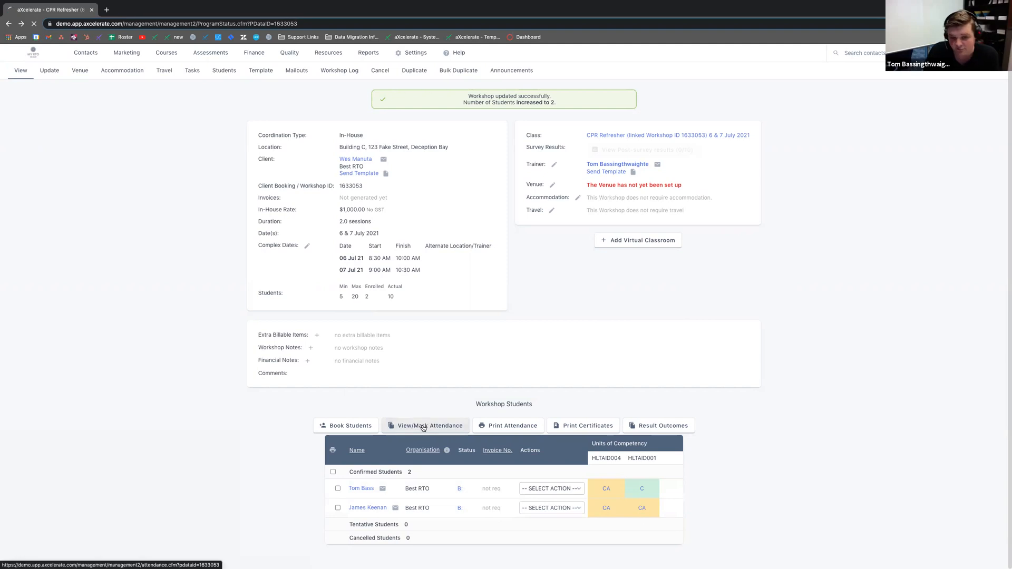
# Step: Mark both students present for Tue, 6 Jul 2021, save, and return to the workshop
pyautogui.click(509, 118)
pyautogui.click(503, 131)
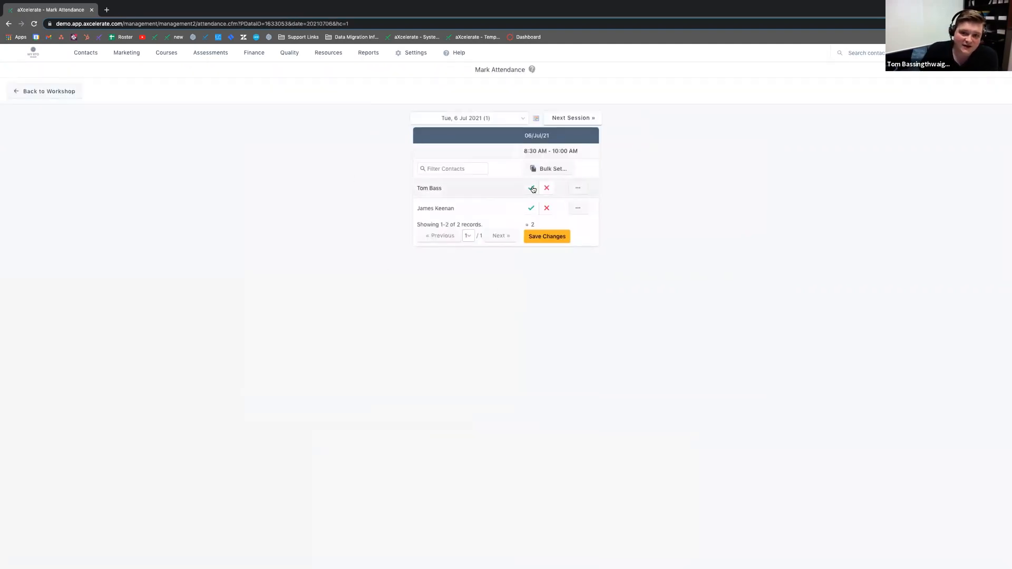
pyautogui.click(531, 189)
pyautogui.click(531, 208)
pyautogui.click(569, 236)
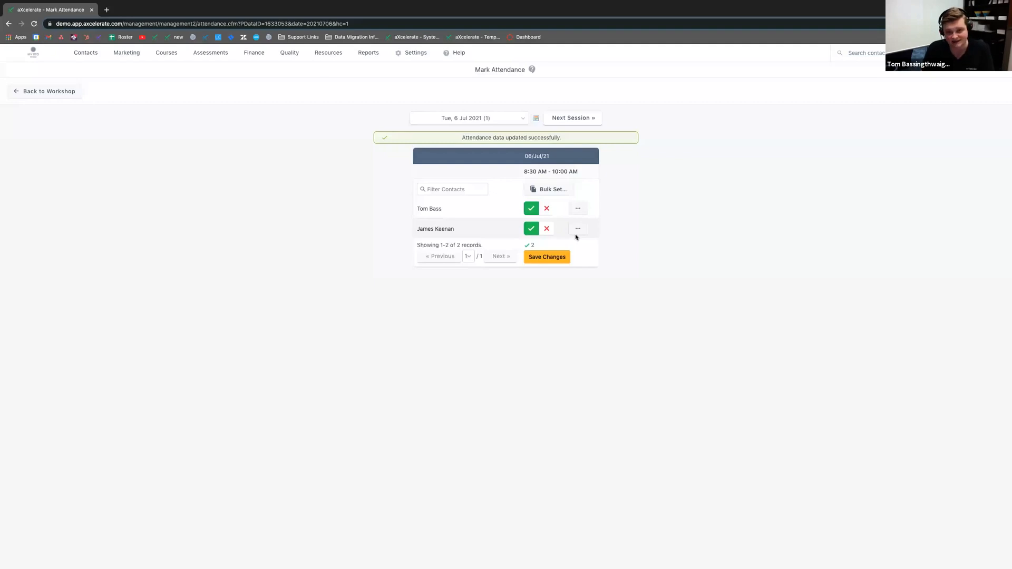
pyautogui.click(71, 91)
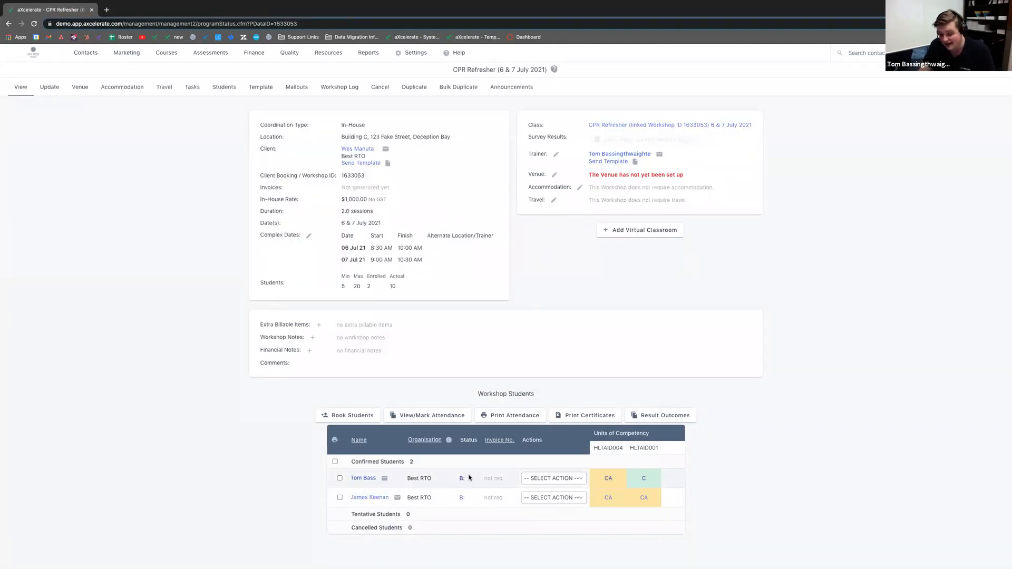
# Step: View the first student's booking status log, then tick both student rows
pyautogui.click(462, 480)
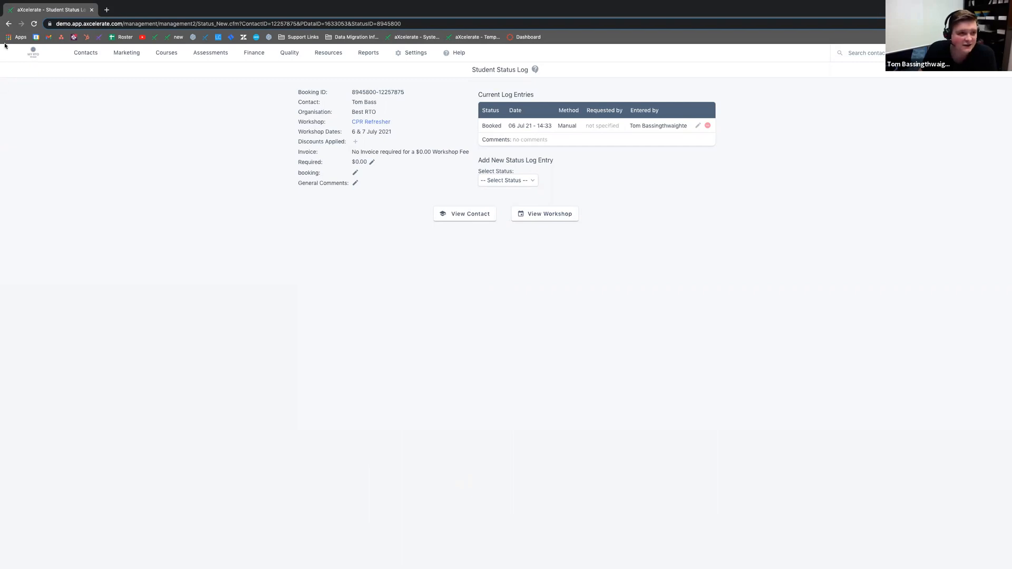
pyautogui.click(8, 24)
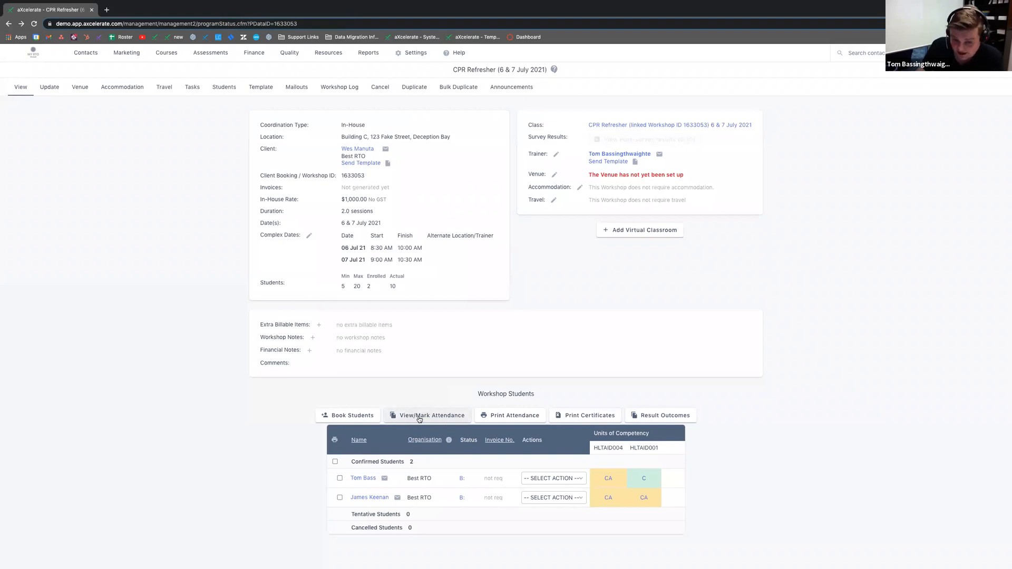
pyautogui.click(339, 478)
pyautogui.click(340, 498)
# Step: Open the second student's status log via View/Change Status and return to the workshop
pyautogui.click(531, 498)
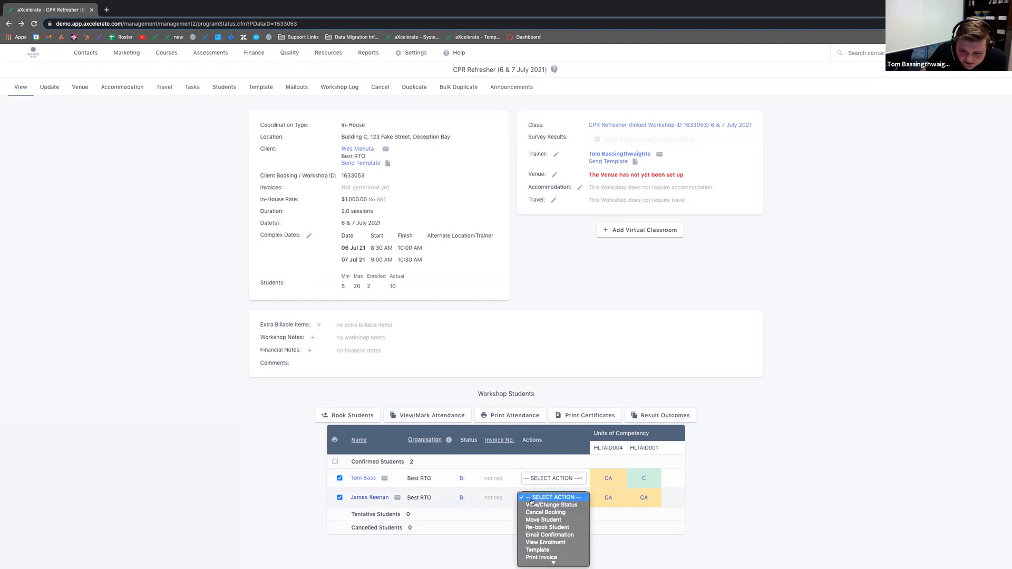
pyautogui.scroll(-2, 553, 537)
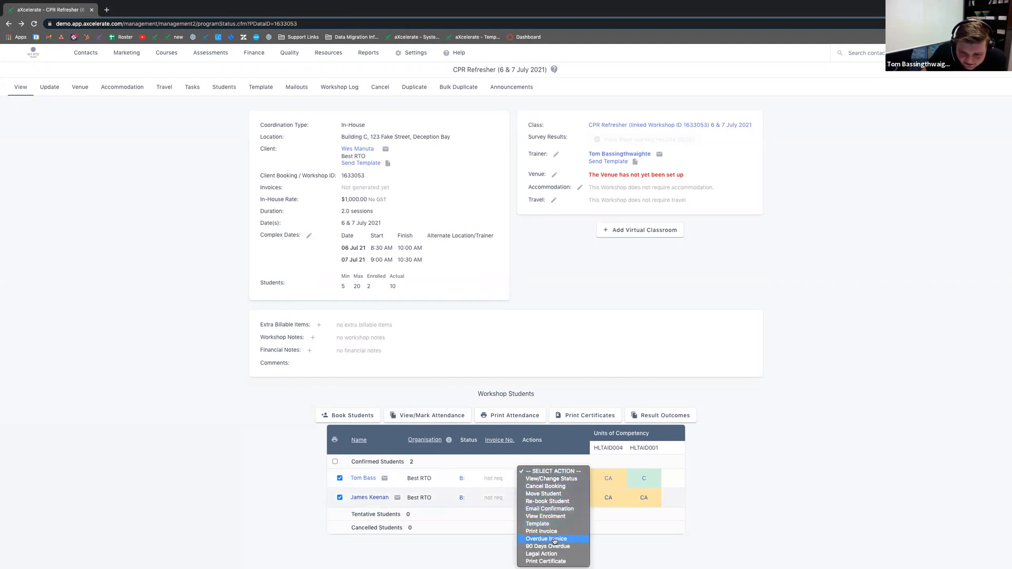
pyautogui.click(551, 479)
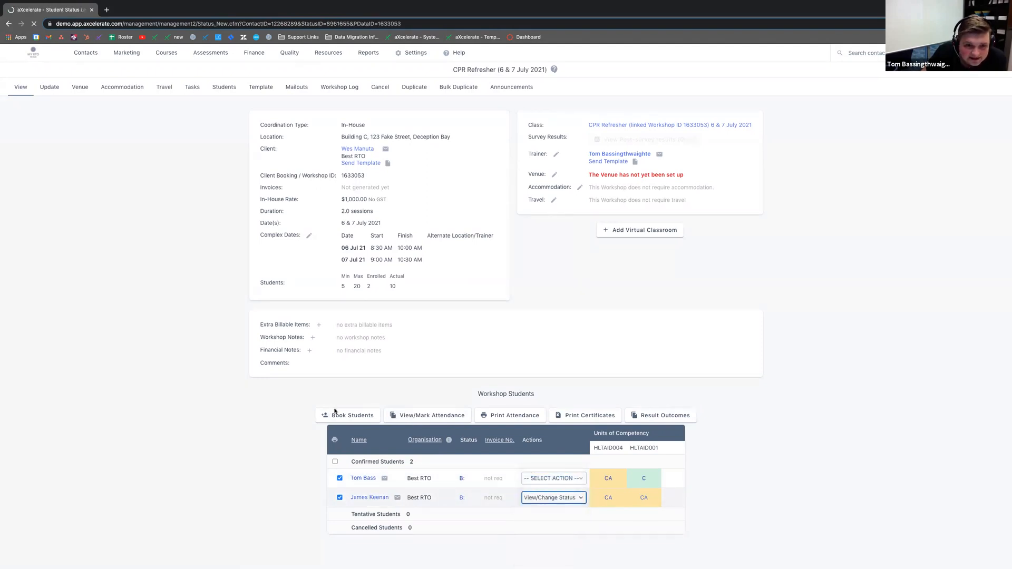
pyautogui.click(9, 23)
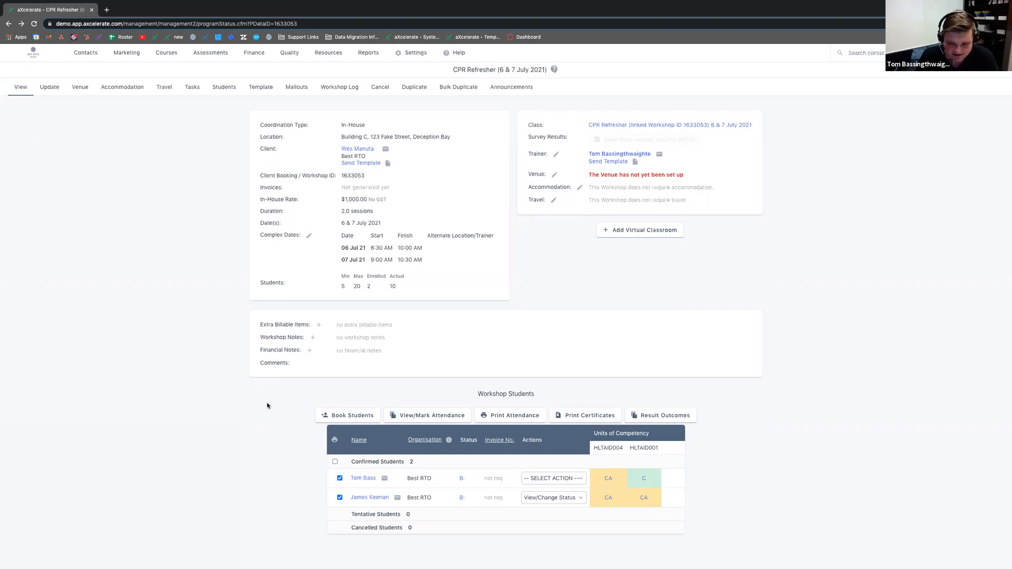
# Step: Untick both booked students, highlight In-House, and open Book Students for CPR Refresher
pyautogui.click(339, 478)
pyautogui.click(339, 498)
pyautogui.moveTo(338, 126); pyautogui.dragTo(366, 126)
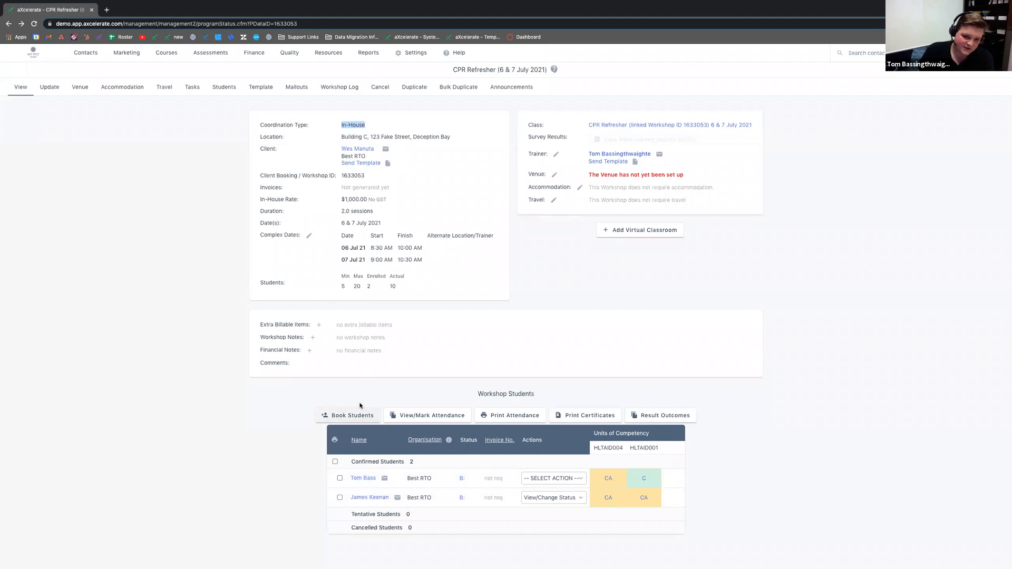
pyautogui.click(354, 419)
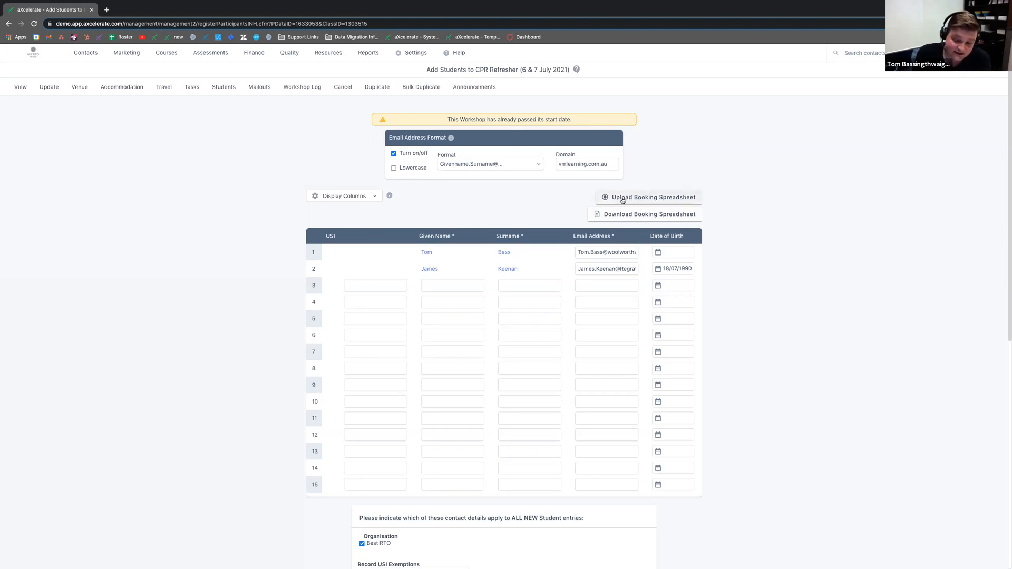
pyautogui.scroll(-2, 555, 212)
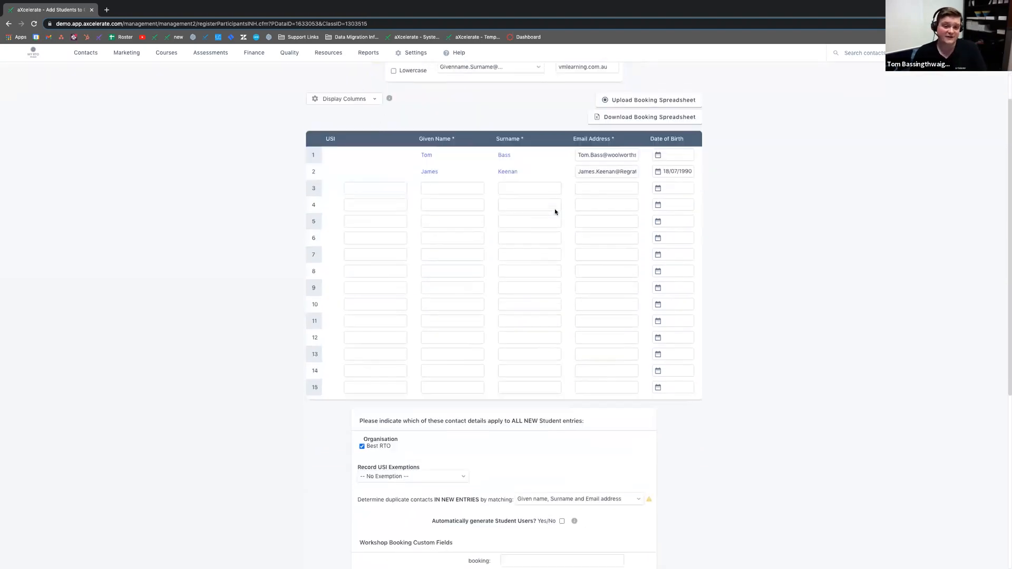
pyautogui.scroll(-1, 555, 212)
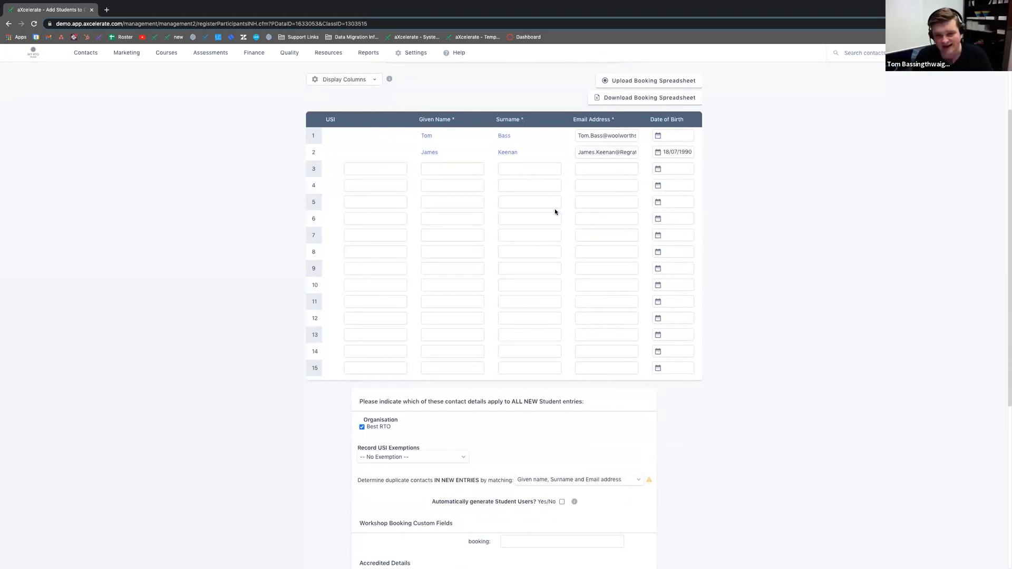
pyautogui.scroll(1, 809, 292)
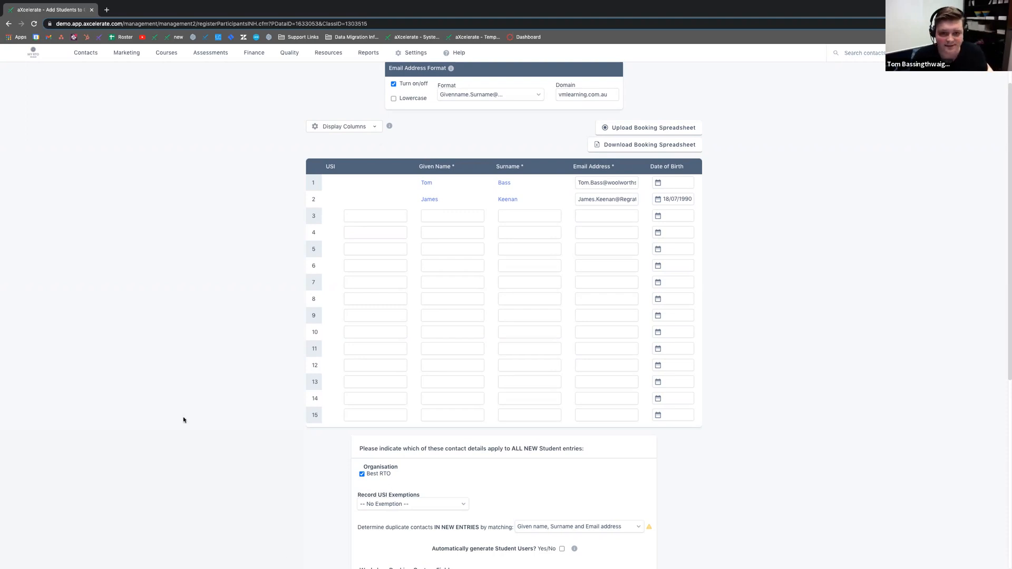
pyautogui.scroll(2, 183, 417)
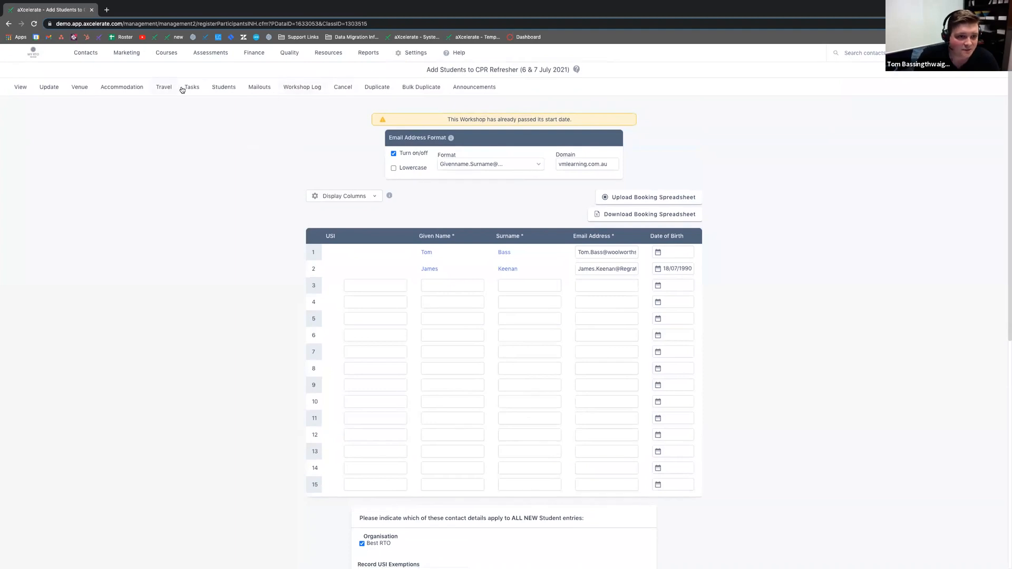
# Step: From the workshop overview, choose the Booking Confirmation - Workshop template
pyautogui.click(9, 92)
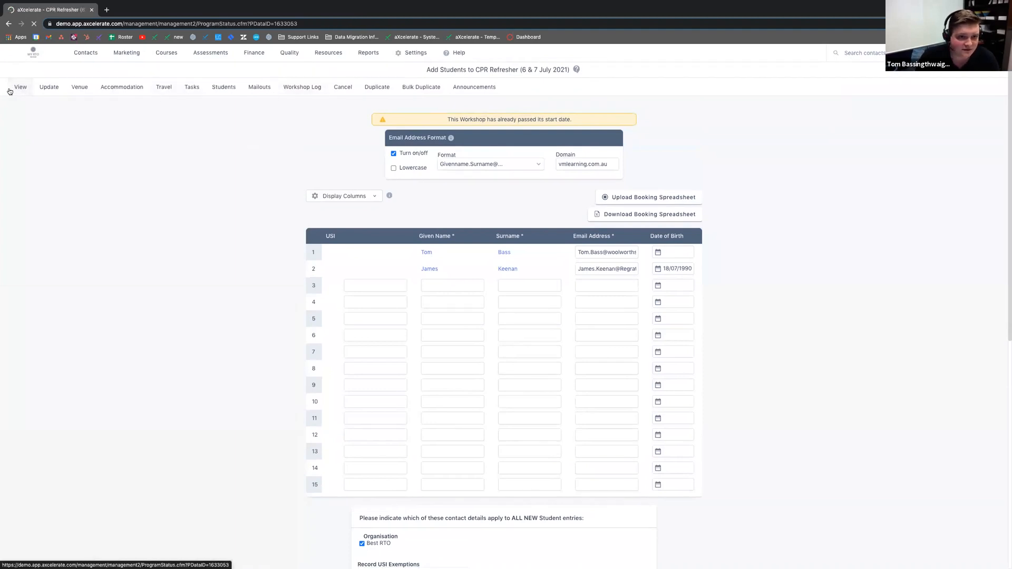
pyautogui.click(263, 91)
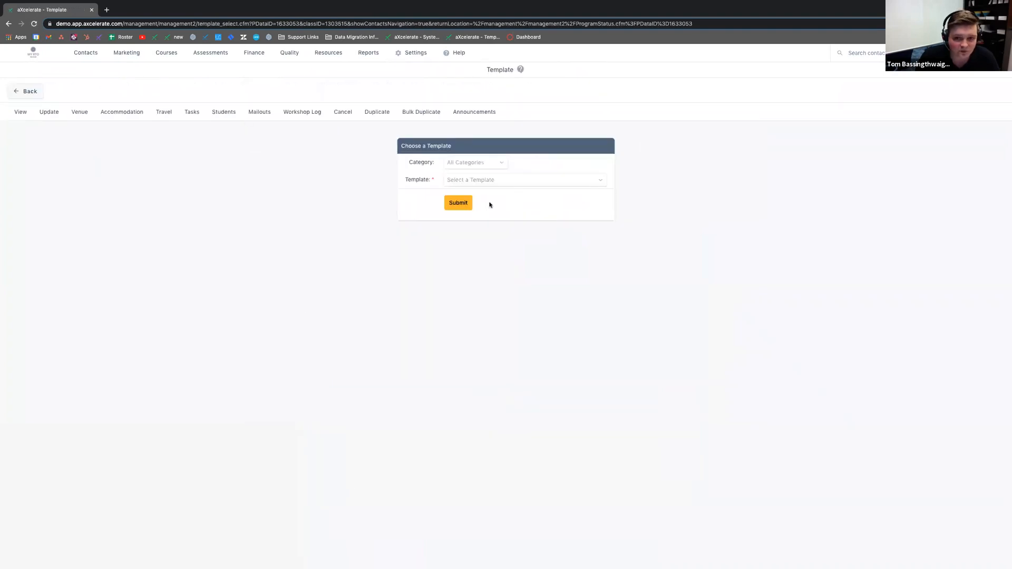
pyautogui.click(494, 180)
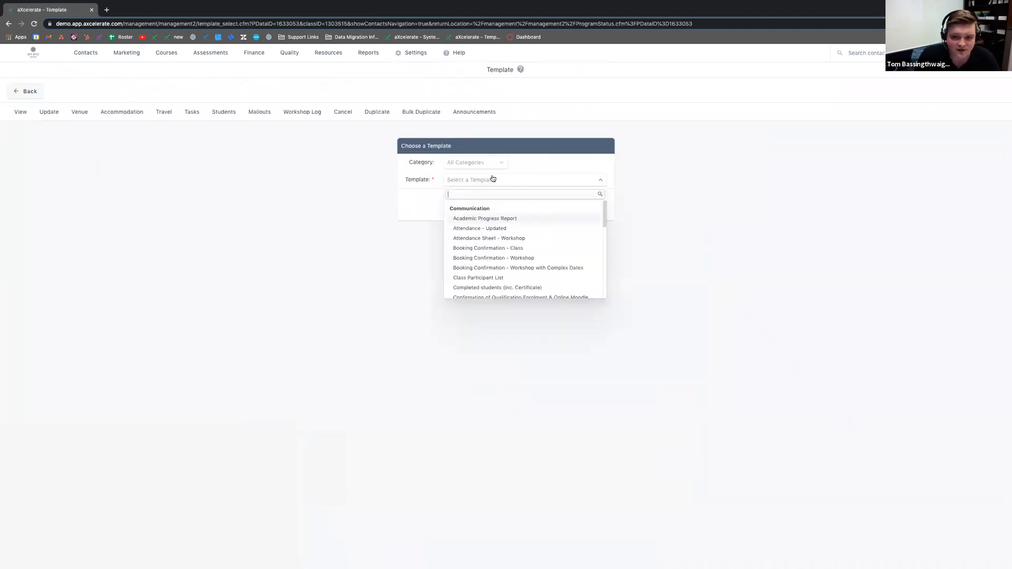
pyautogui.click(478, 258)
# Step: Preview the generated letter, view it in the template editor, then return to the CPR Refresher page
pyautogui.click(458, 205)
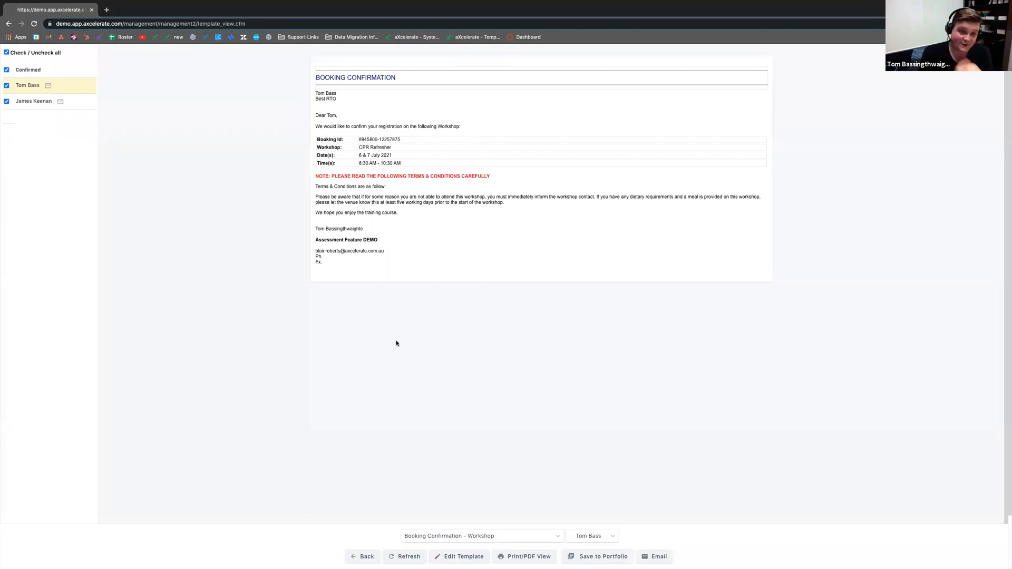
pyautogui.click(445, 557)
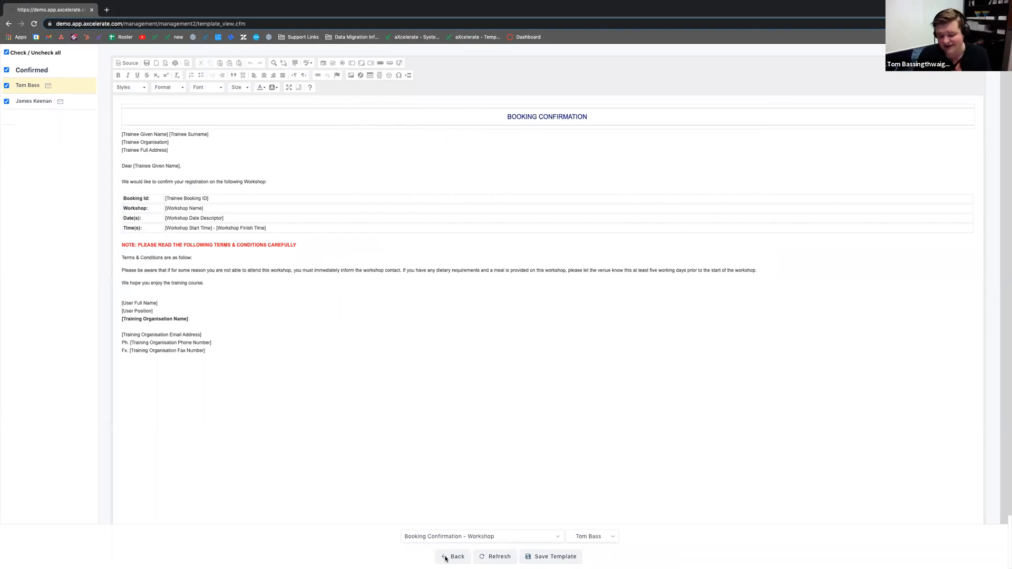
pyautogui.click(453, 557)
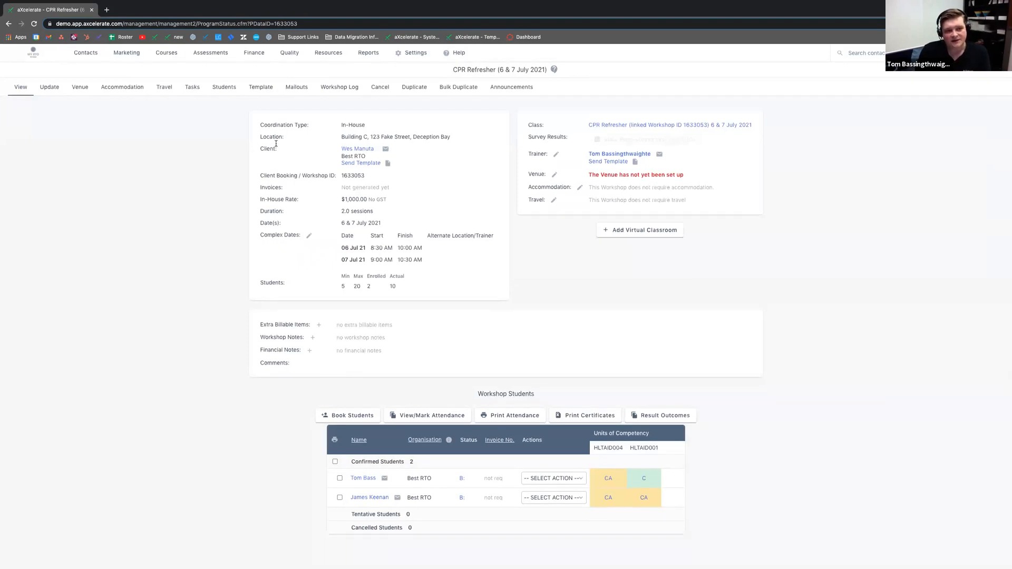
# Step: Search Courses > Templates for 'book' and edit Booking Confirmation - Workshop
pyautogui.click(160, 52)
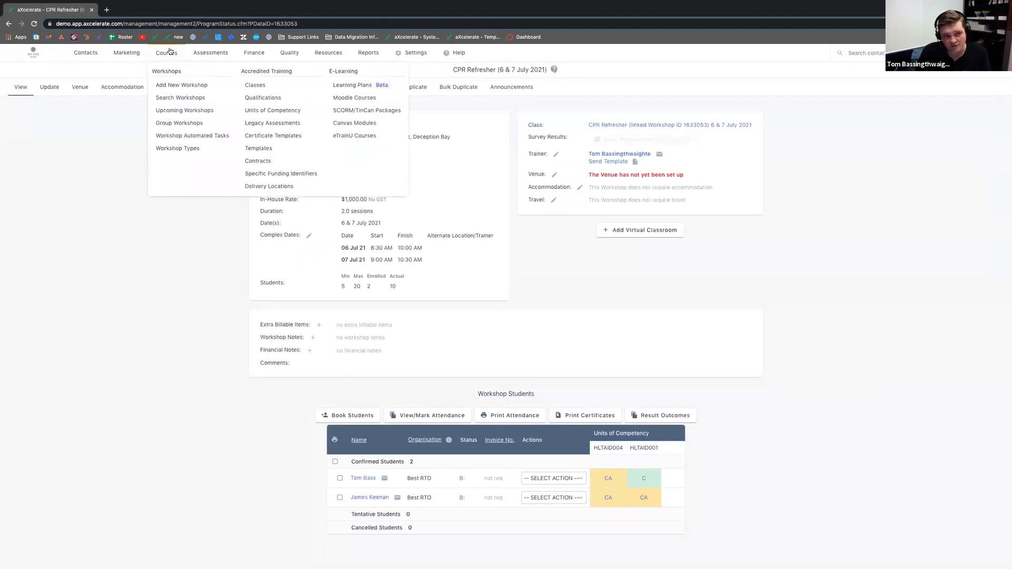
pyautogui.click(259, 149)
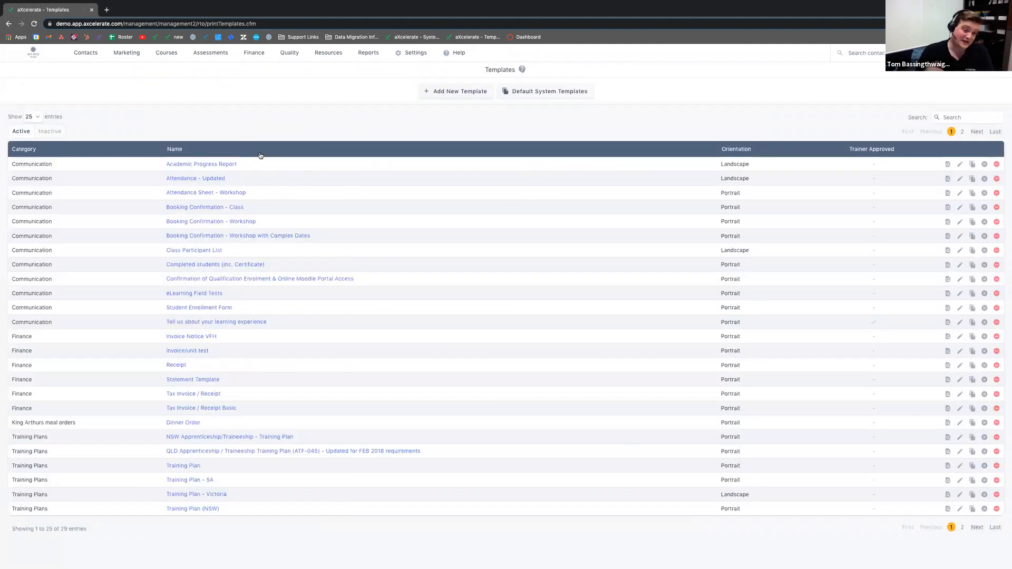
pyautogui.click(945, 116)
pyautogui.write('book')
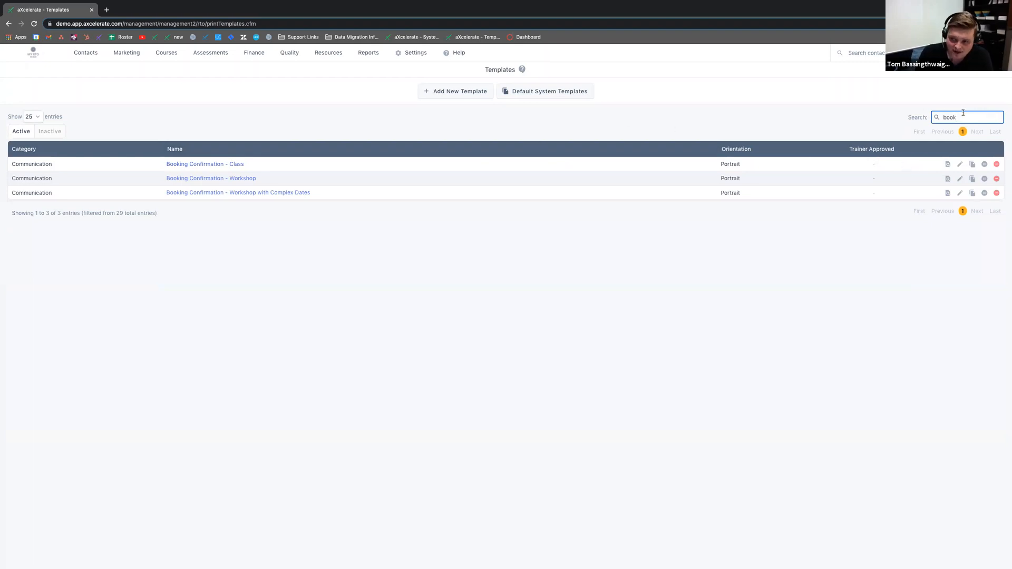
pyautogui.moveTo(165, 178); pyautogui.dragTo(264, 180)
pyautogui.click(248, 244)
pyautogui.click(960, 180)
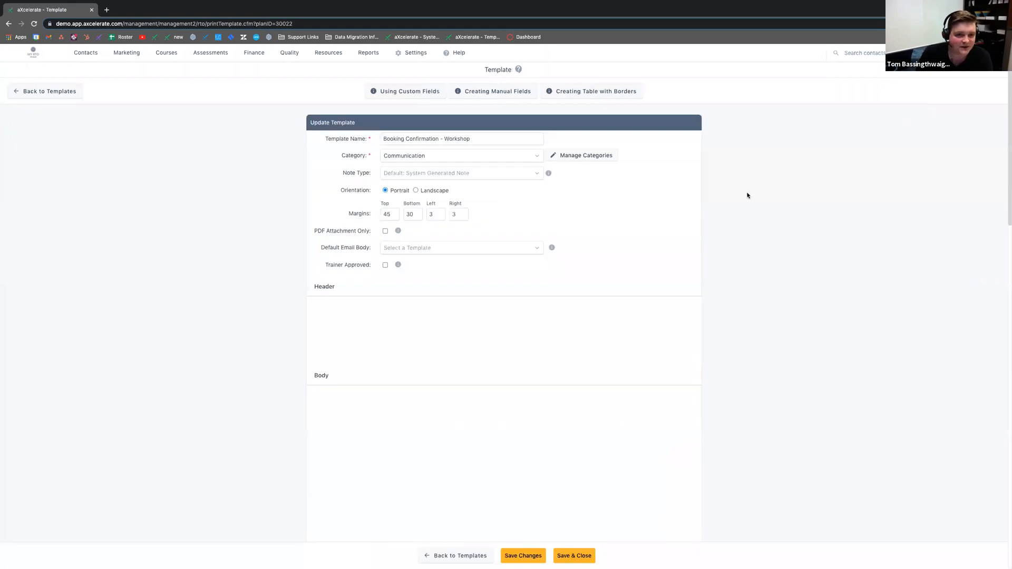
# Step: Review the template body text, deleting and then restoring the opening text
pyautogui.scroll(-2, 669, 212)
pyautogui.scroll(2, 677, 216)
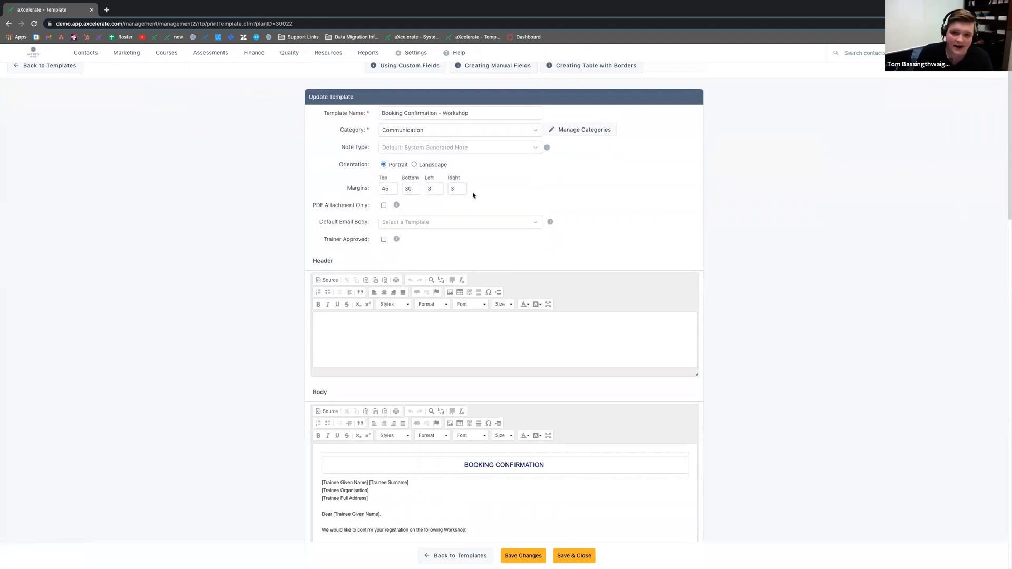
pyautogui.scroll(-5, 484, 191)
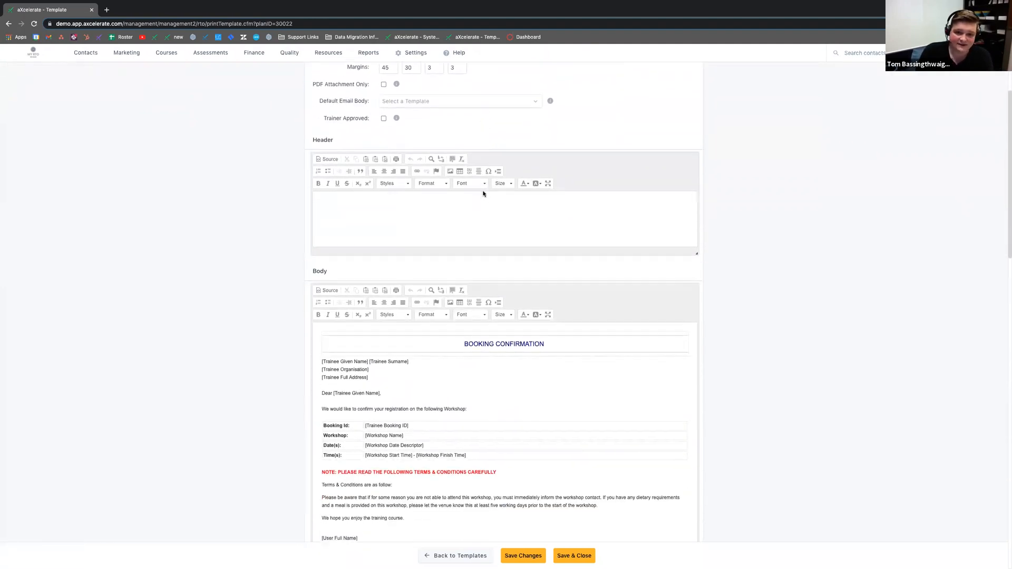
pyautogui.scroll(1, 410, 189)
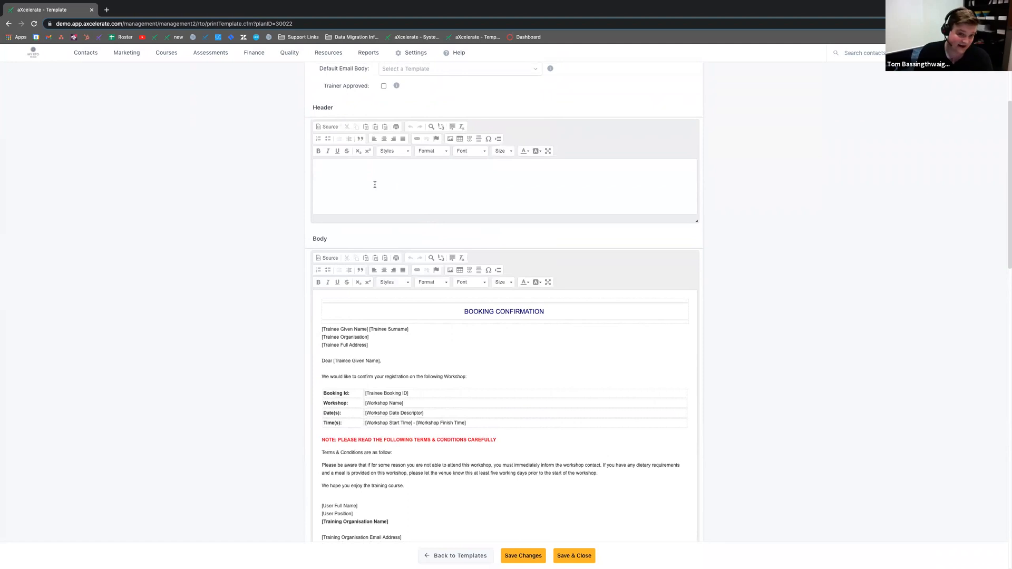
pyautogui.scroll(-2, 200, 208)
pyautogui.scroll(-2, 429, 296)
pyautogui.moveTo(392, 354); pyautogui.dragTo(311, 352)
pyautogui.press('BackSpace')
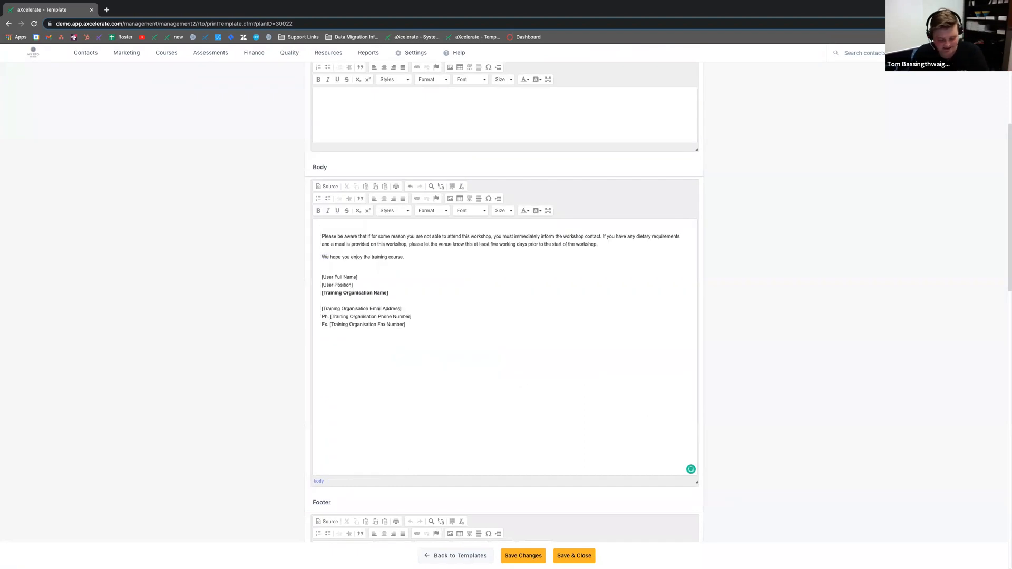
pyautogui.hotkey('ctrl', 'z')
pyautogui.click(413, 378)
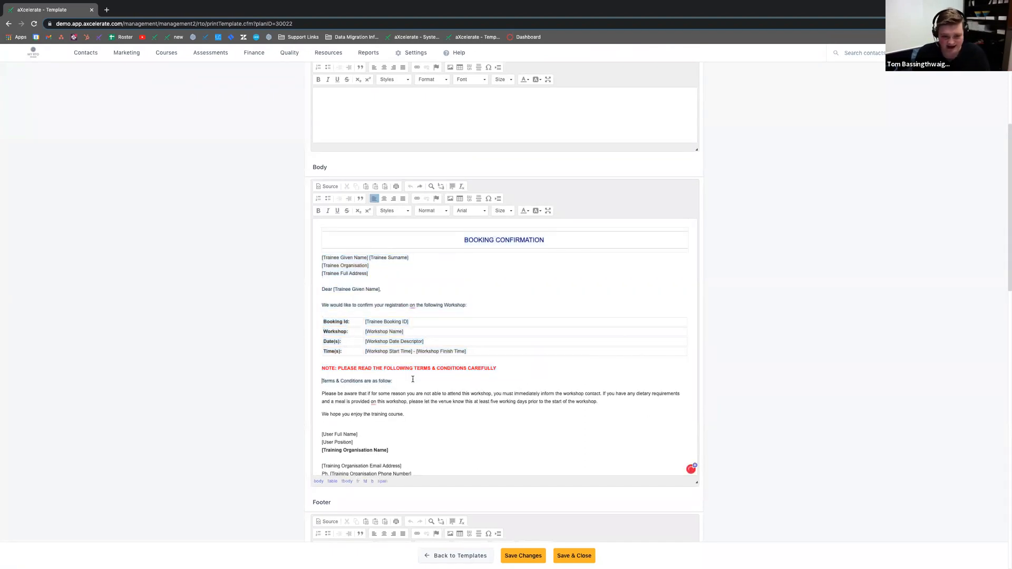
pyautogui.press('Return')
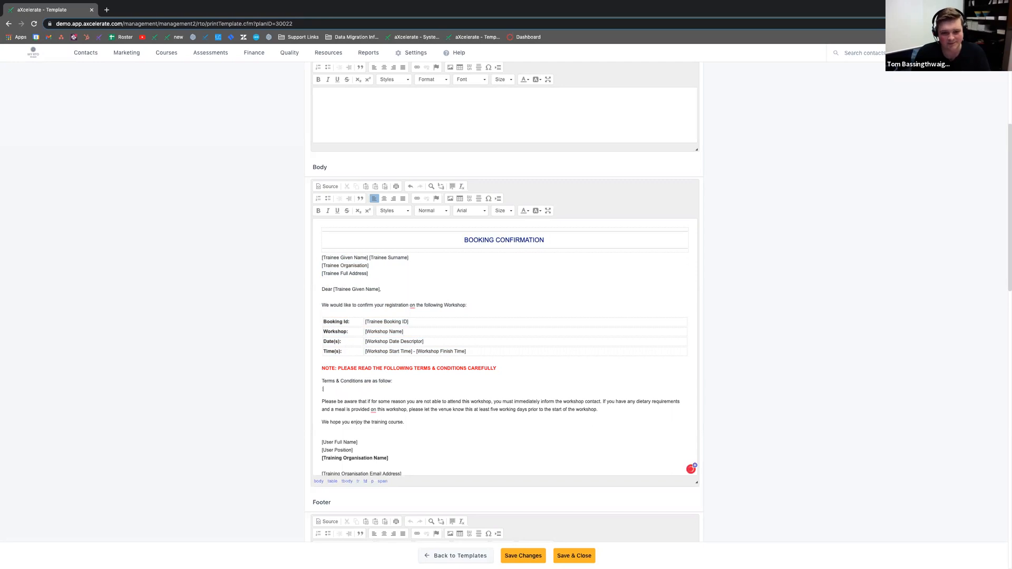
pyautogui.press('BackSpace')
# Step: Expand Student Related Fields and copy the [Trainee Full Name] field
pyautogui.scroll(-4, 221, 336)
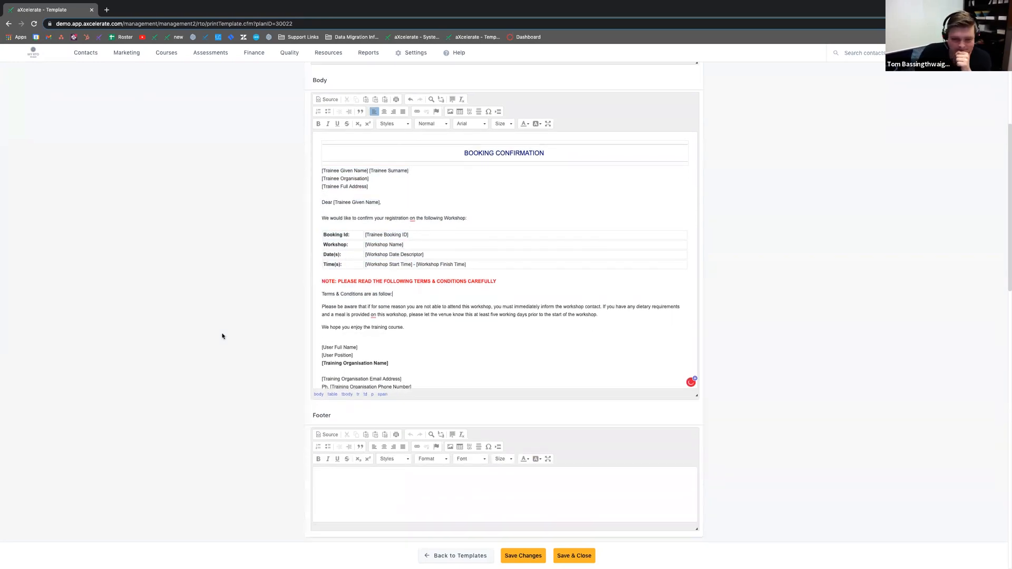
pyautogui.scroll(-3, 222, 335)
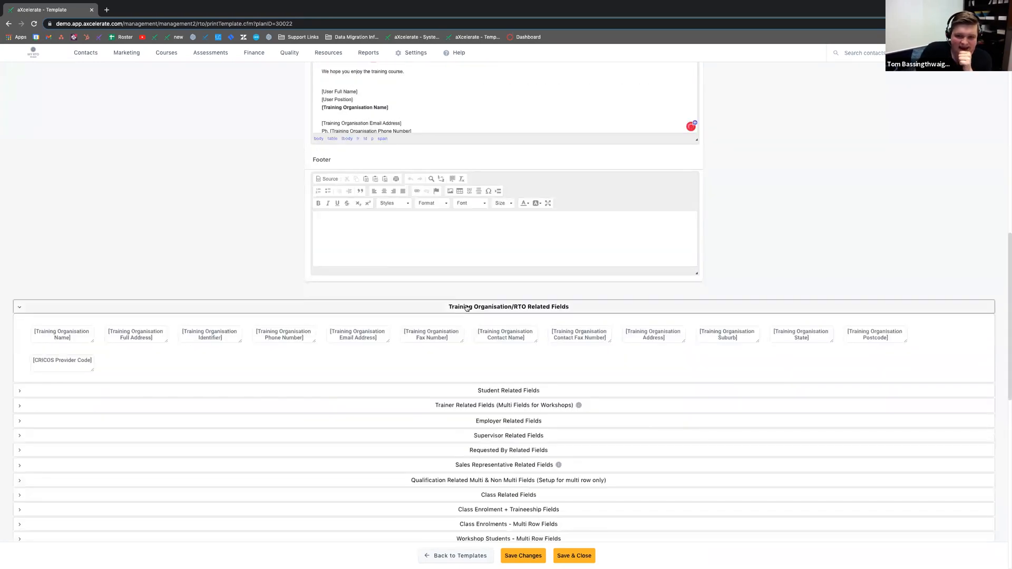
pyautogui.scroll(-2, 418, 306)
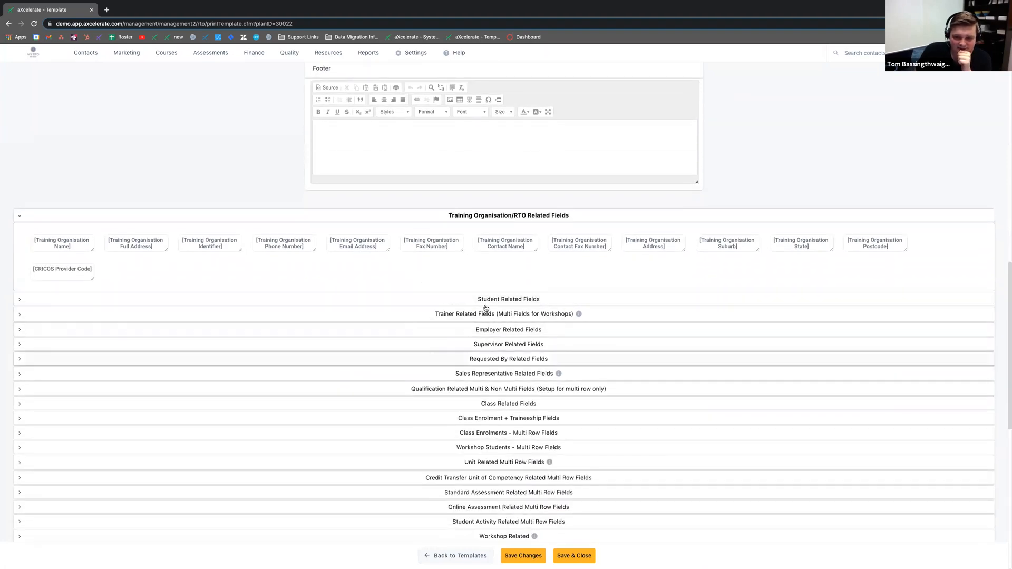
pyautogui.click(470, 301)
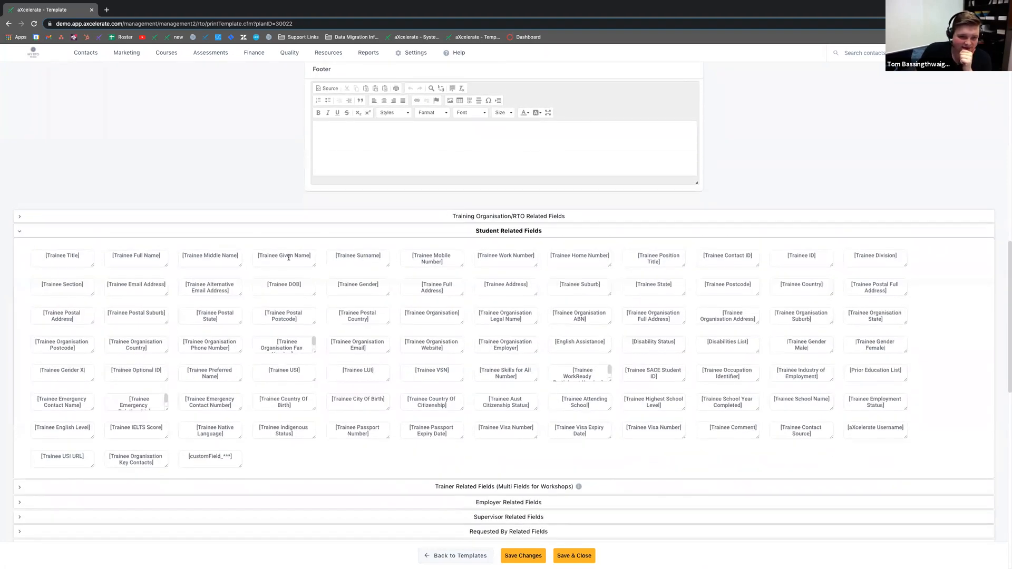
pyautogui.click(165, 256)
pyautogui.press('super+c')
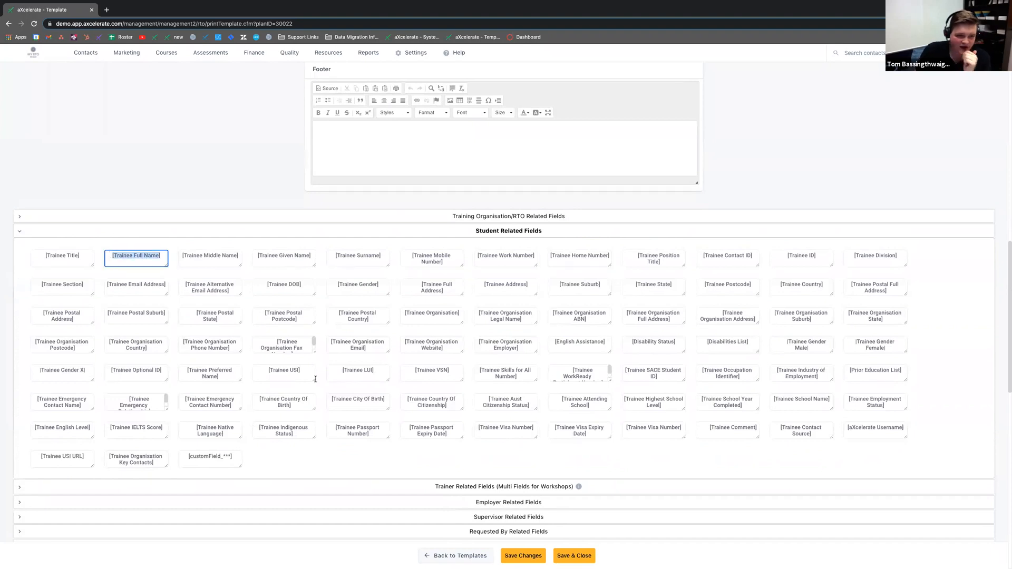
# Step: Paste [Trainee Full Name] over the given name and surname on the first body line
pyautogui.scroll(6, 347, 370)
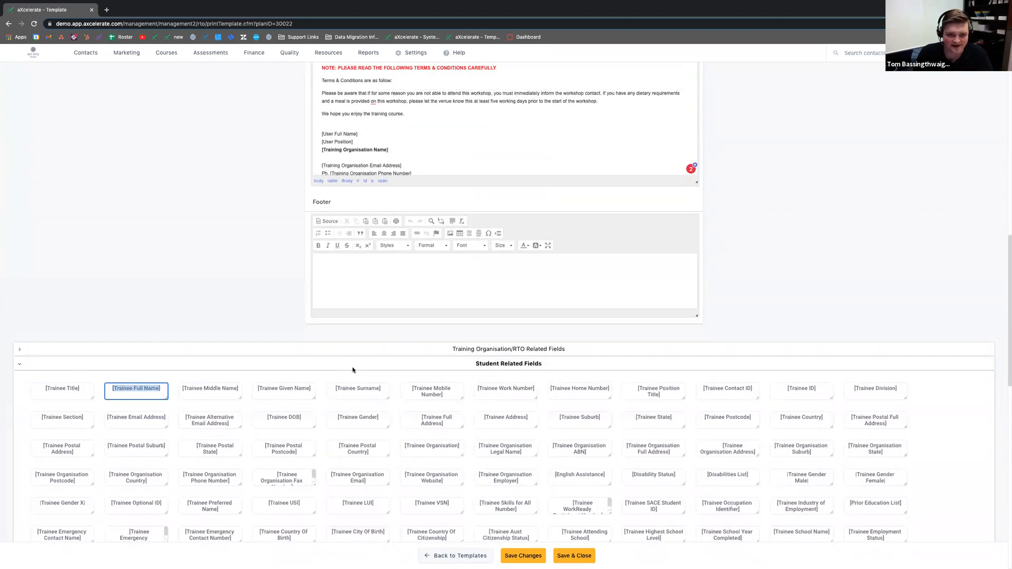
pyautogui.scroll(2, 388, 239)
pyautogui.moveTo(373, 191); pyautogui.dragTo(304, 191)
pyautogui.click(388, 177)
pyautogui.moveTo(367, 174); pyautogui.dragTo(332, 175)
pyautogui.moveTo(418, 175); pyautogui.dragTo(321, 175)
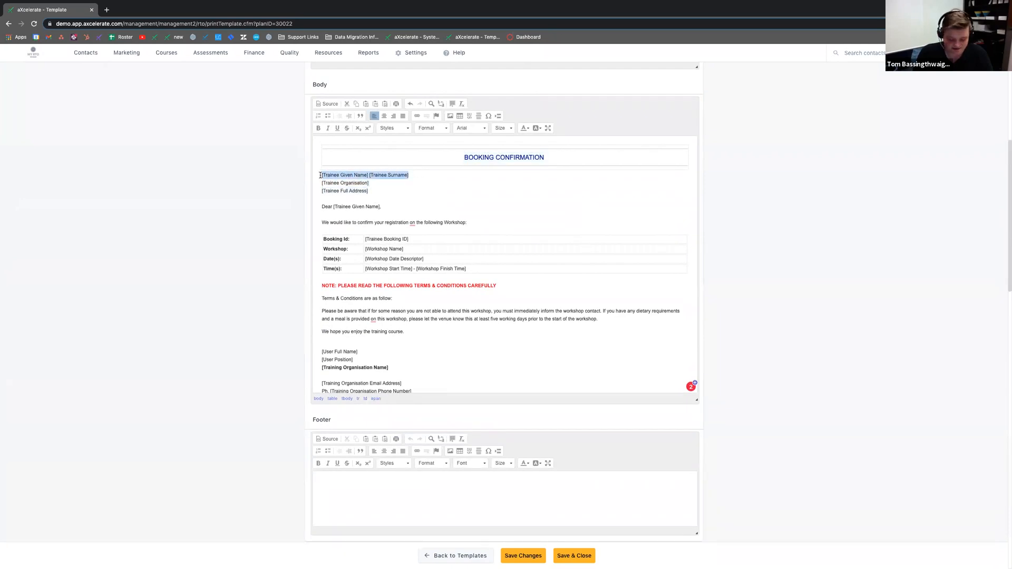
pyautogui.press('super+v')
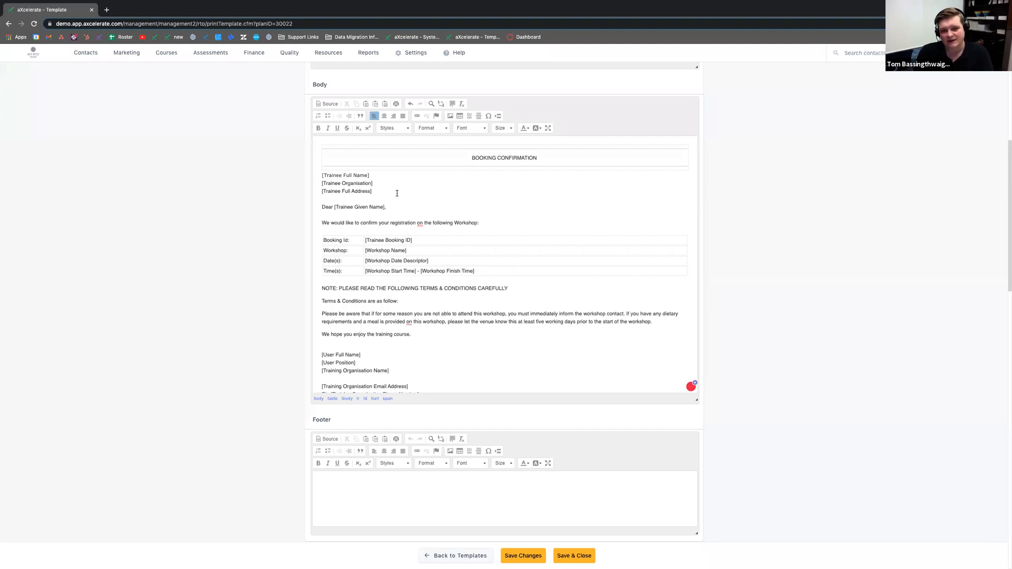
pyautogui.moveTo(370, 175); pyautogui.dragTo(319, 184)
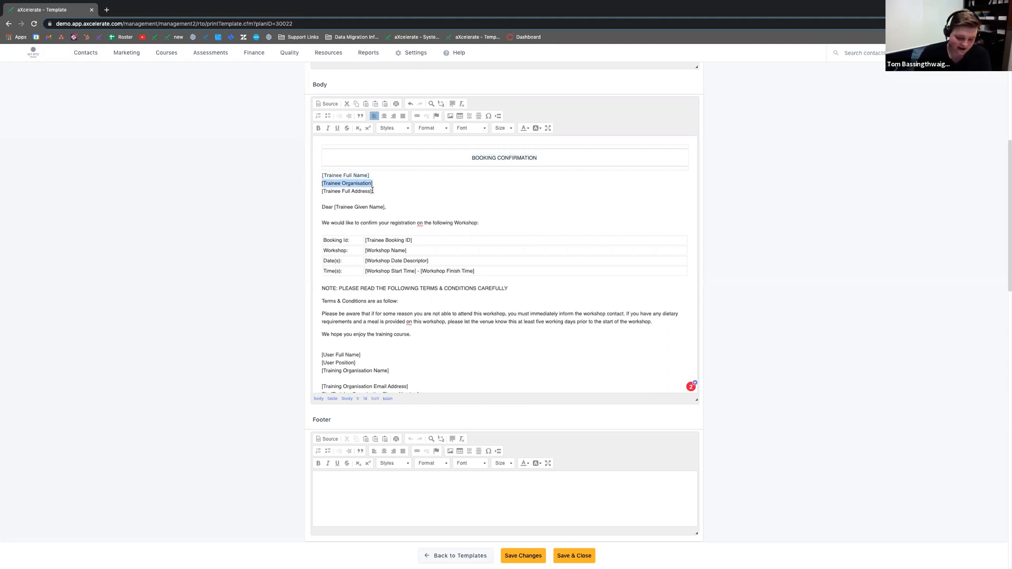
# Step: Switch to the desktop showing the Today's Topics presentation slide
pyautogui.scroll(-5, 546, 282)
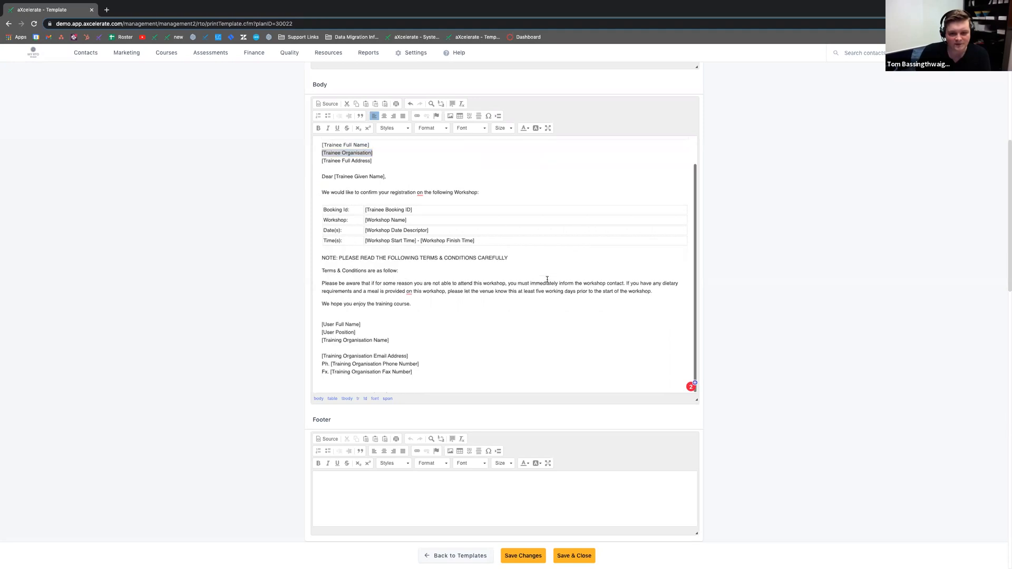
pyautogui.scroll(6, 183, 211)
pyautogui.scroll(5, 184, 211)
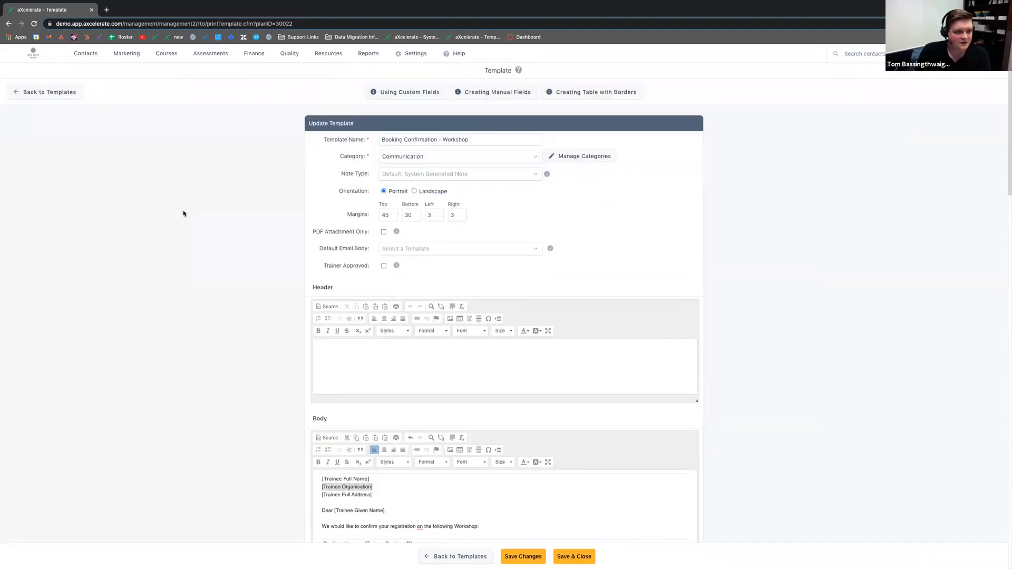
pyautogui.hotkey('ctrl', 'Up')
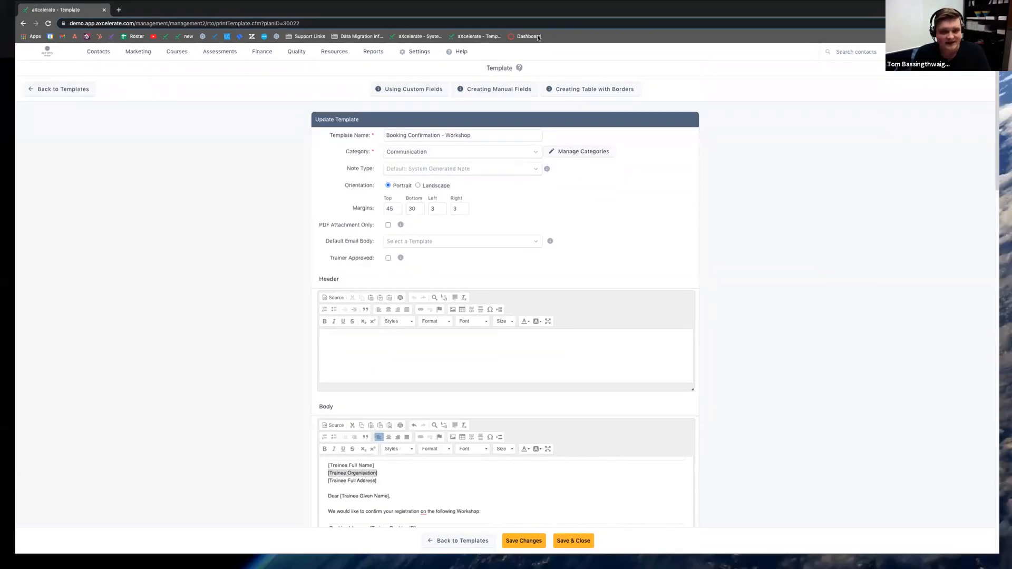
pyautogui.click(477, 45)
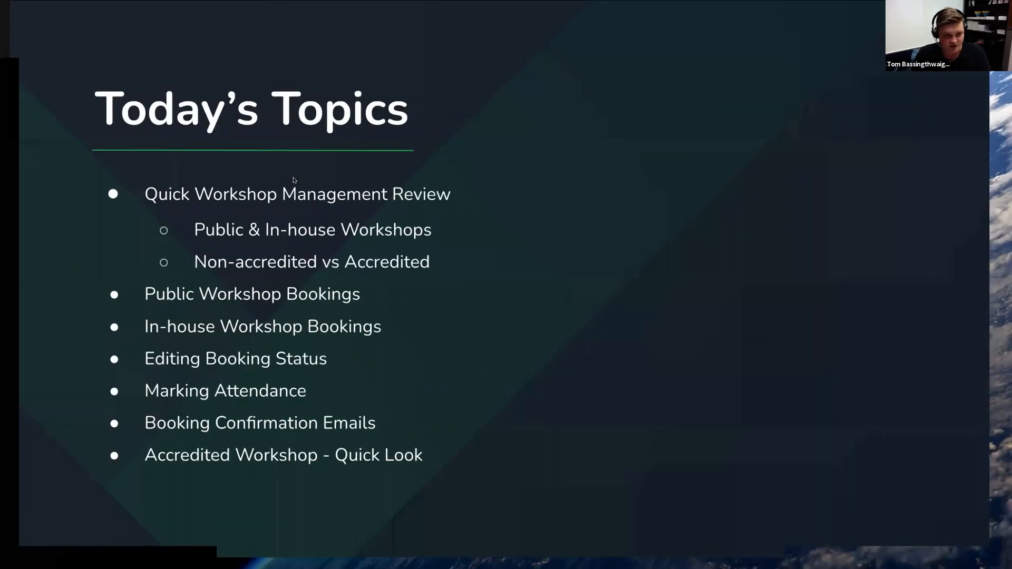